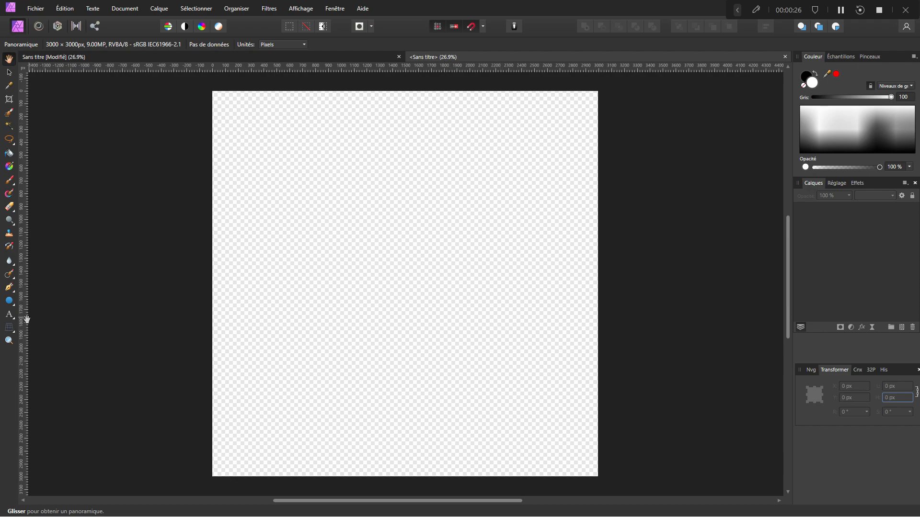
- Draw a circle outward from the canvas centre and set its width and height to 2000 px
{"action": "left_click", "coordinate": [9, 300]}
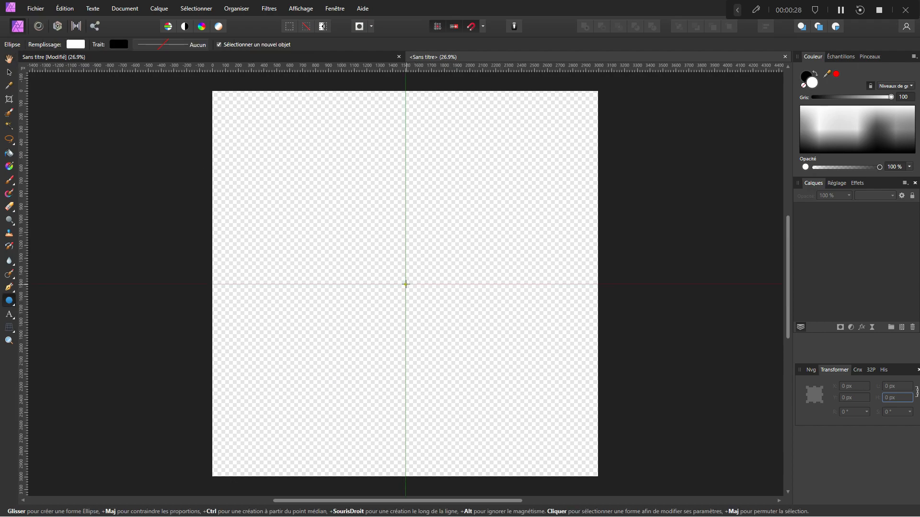
{"action": "left_click_drag", "start_coordinate": [406, 284], "coordinate": [550, 426]}
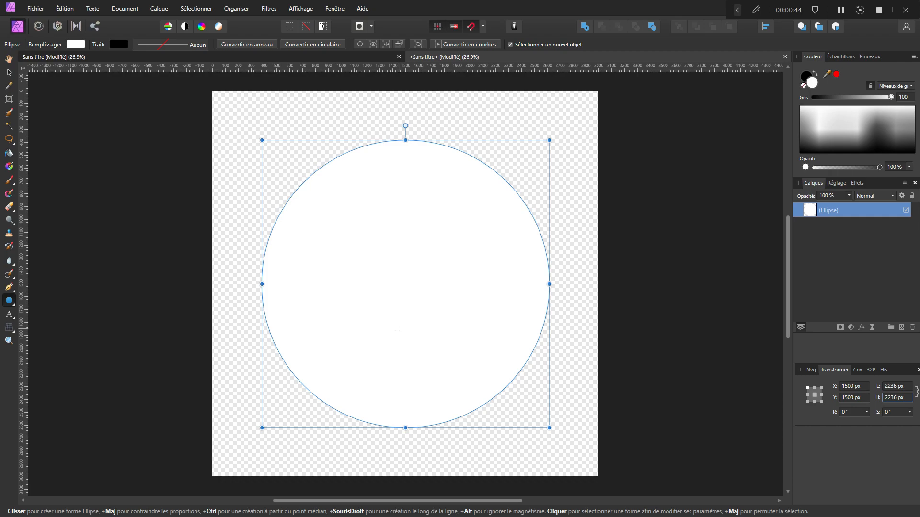
{"action": "left_click", "coordinate": [909, 387]}
{"action": "double_click", "coordinate": [814, 395]}
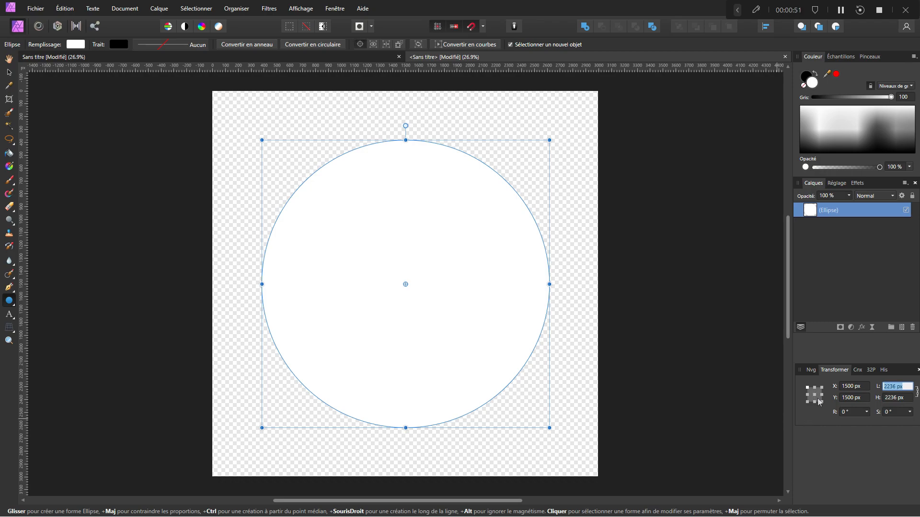
{"action": "left_click", "coordinate": [815, 397]}
{"action": "double_click", "coordinate": [907, 387]}
{"action": "left_click_drag", "start_coordinate": [907, 387], "coordinate": [891, 387]}
{"action": "type", "text": "2000"}
{"action": "key", "text": "Tab"}
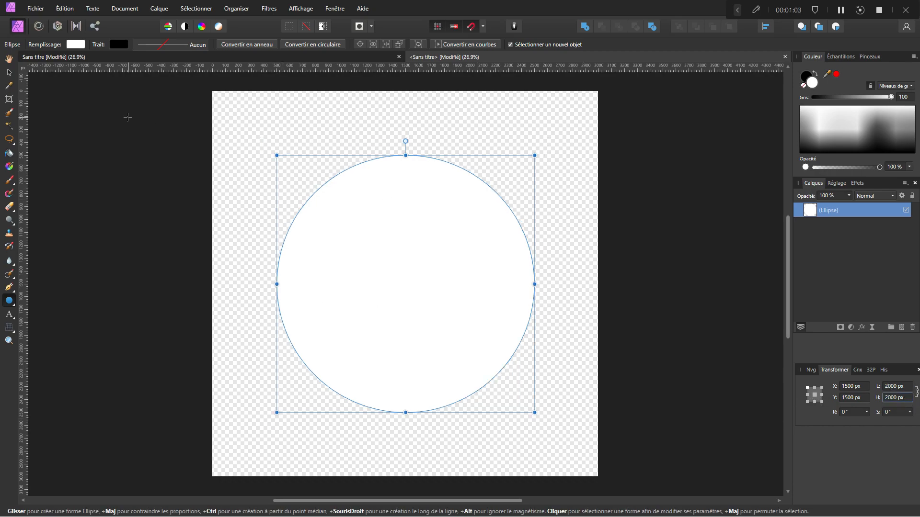
- Remove the circle's stroke colour and fill the circle with the saved red
{"action": "left_click", "coordinate": [8, 71]}
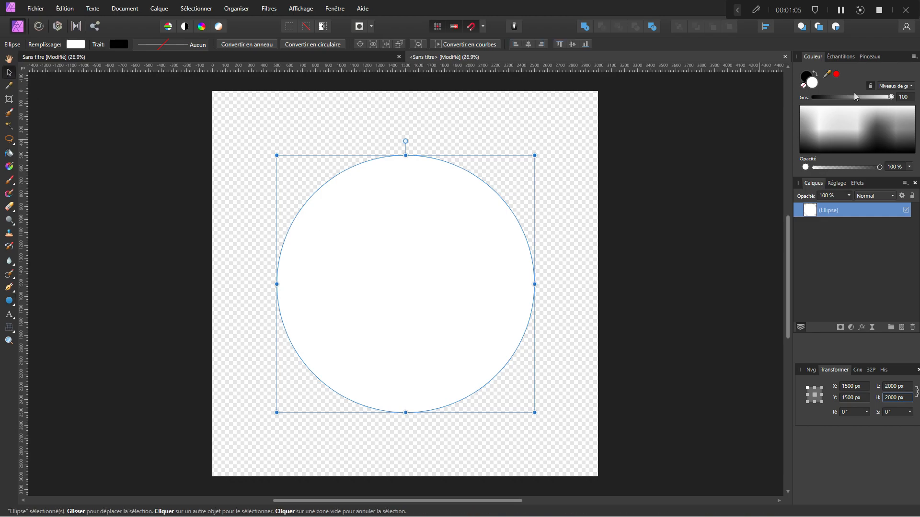
{"action": "left_click", "coordinate": [807, 77]}
{"action": "left_click", "coordinate": [803, 87]}
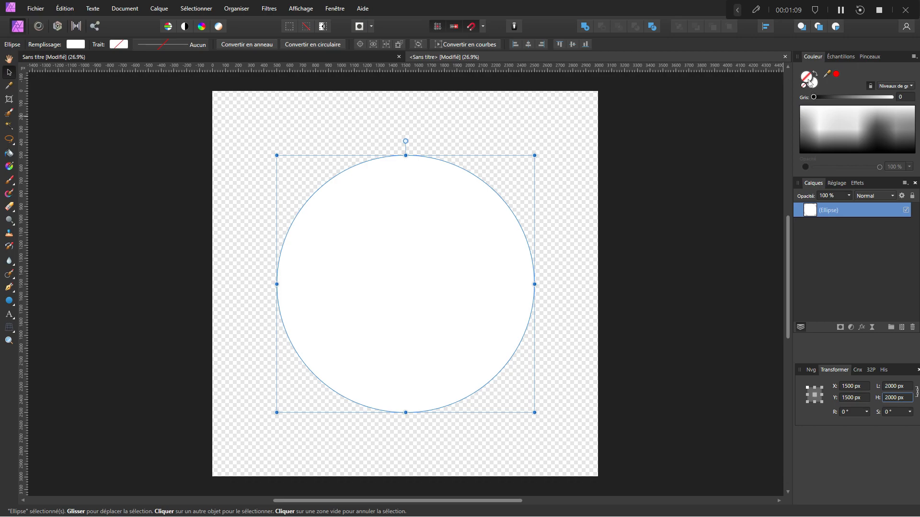
{"action": "left_click", "coordinate": [813, 89]}
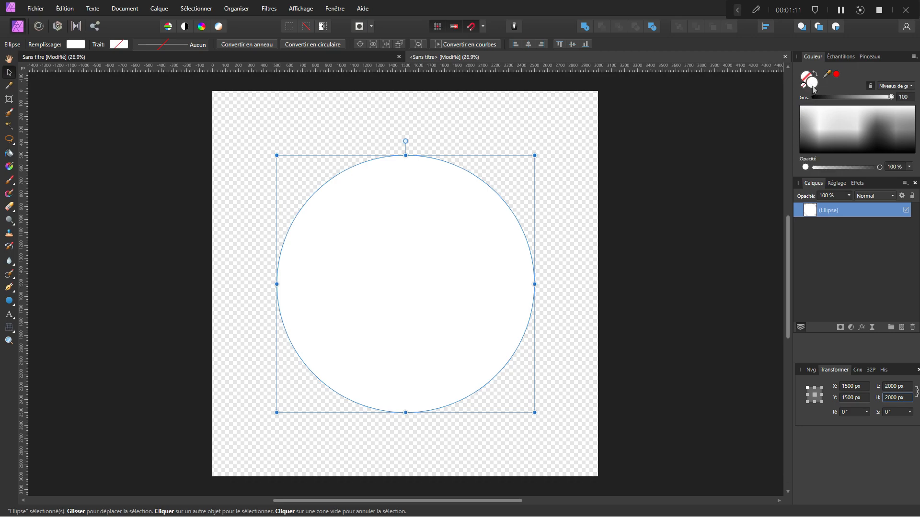
{"action": "left_click", "coordinate": [836, 75]}
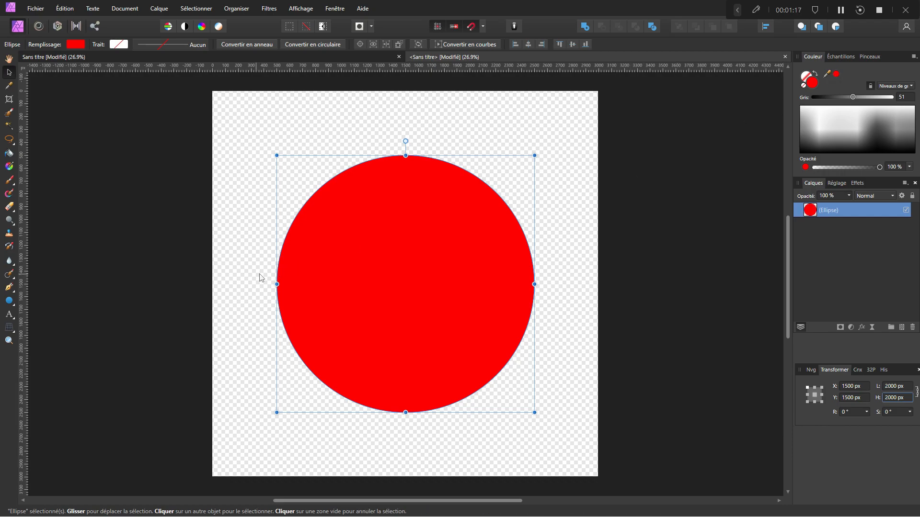
- Draw a horizontal rectangle about 2118 px wide across the circle from its centre and set its height to 170 px
{"action": "left_click", "coordinate": [10, 302]}
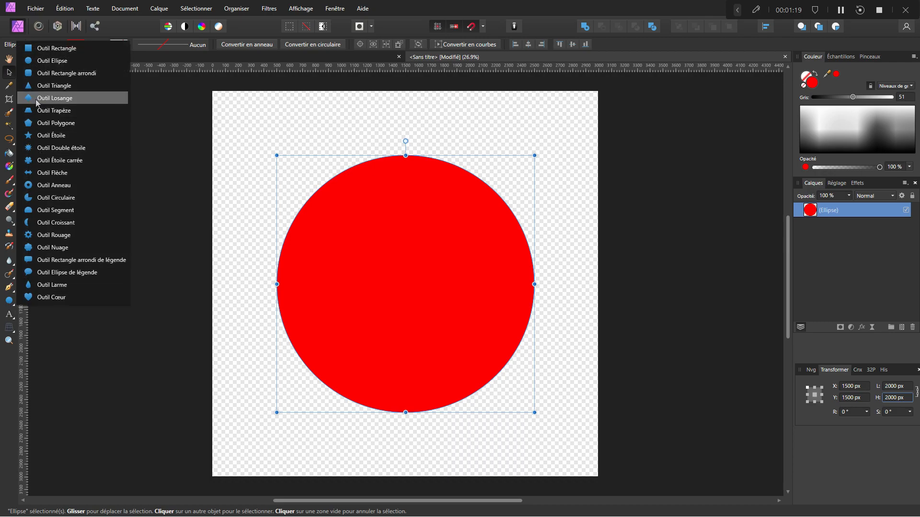
{"action": "left_click", "coordinate": [47, 48]}
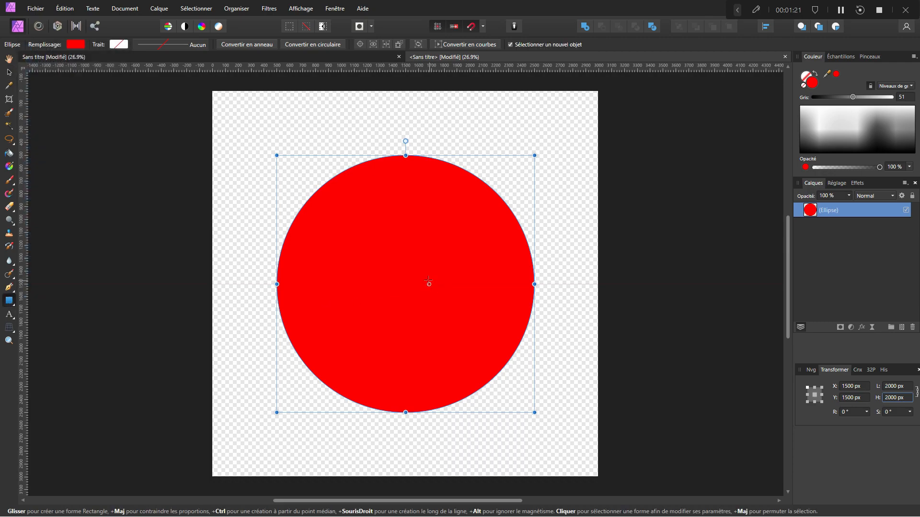
{"action": "left_click_drag", "start_coordinate": [405, 284], "coordinate": [542, 295]}
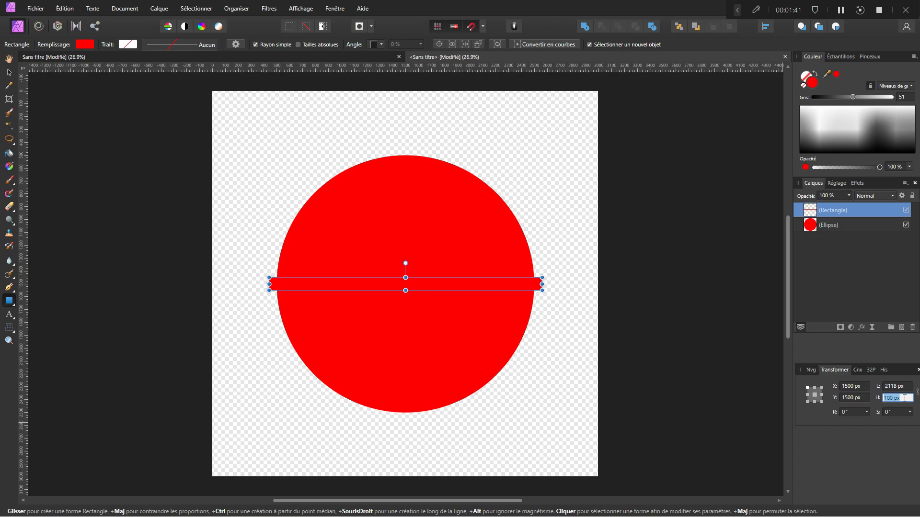
{"action": "type", "text": "150"}
{"action": "key", "text": "Return"}
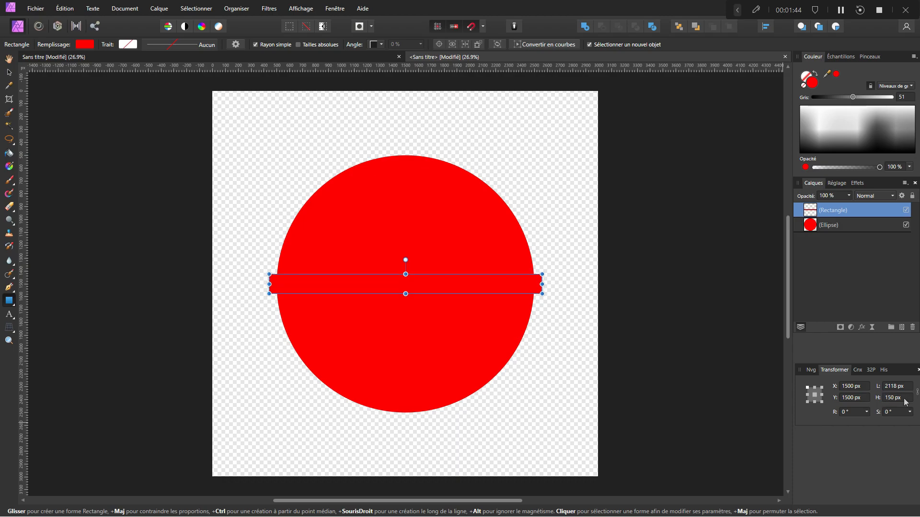
{"action": "left_click", "coordinate": [902, 399]}
{"action": "type", "text": "170"}
{"action": "key", "text": "Return"}
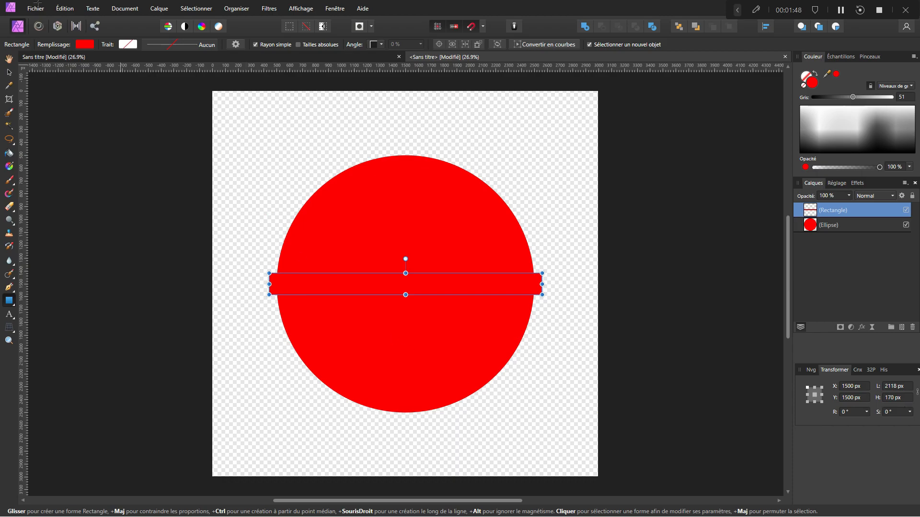
- Align the rectangle to the middle of the artboard both horizontally and vertically
{"action": "left_click", "coordinate": [766, 27]}
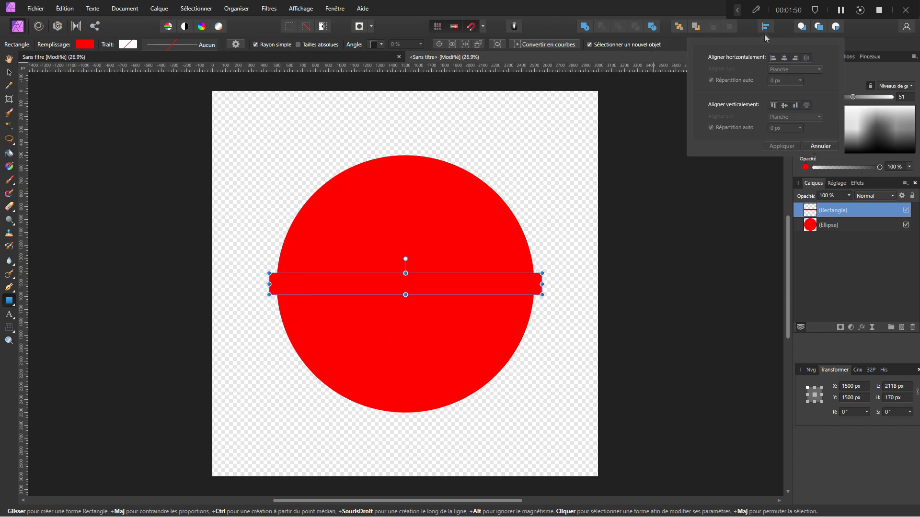
{"action": "left_click", "coordinate": [784, 57]}
{"action": "left_click", "coordinate": [784, 105]}
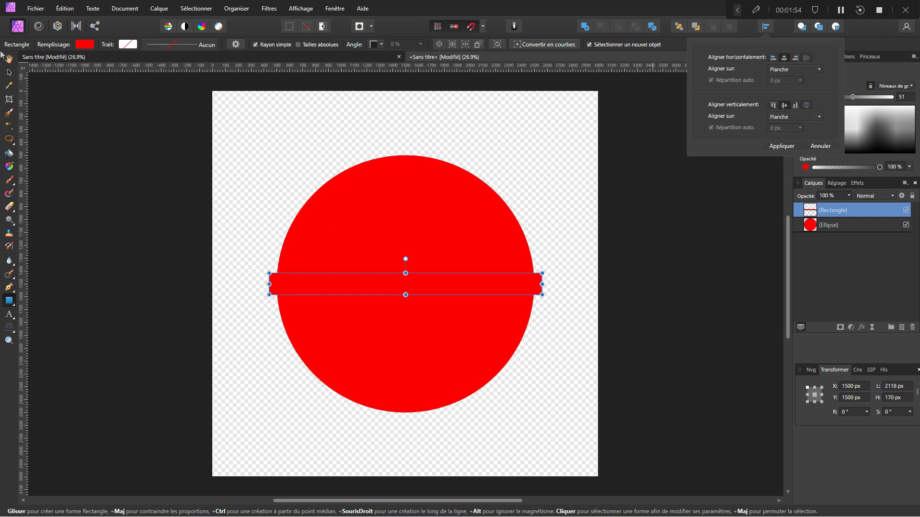
- Subtract from the circle a duplicate of the bar stretched down to the circle's bottom edge, keeping the original bar
{"action": "left_click", "coordinate": [10, 71]}
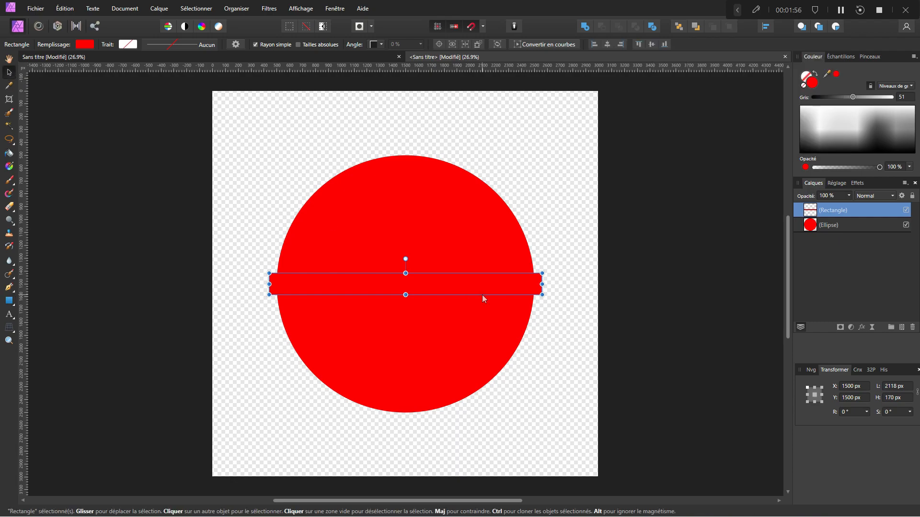
{"action": "key", "text": "ctrl+j"}
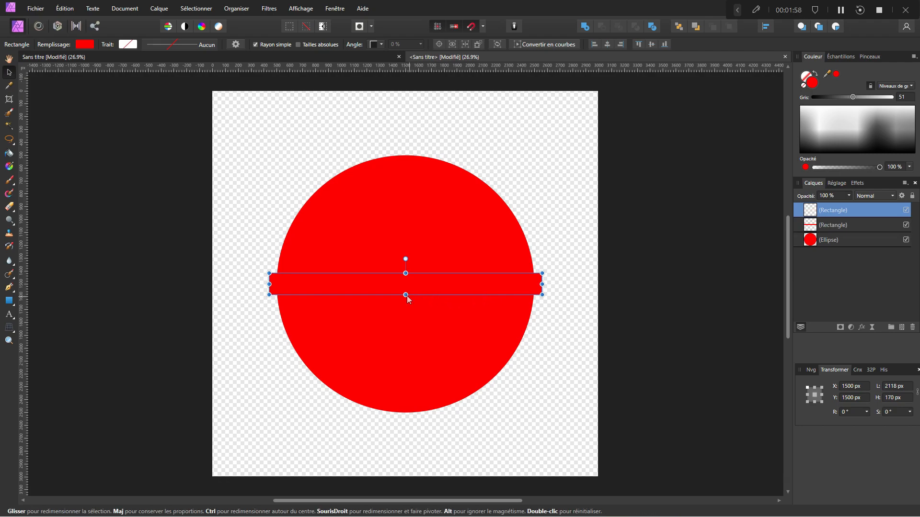
{"action": "left_click_drag", "start_coordinate": [406, 294], "coordinate": [406, 413]}
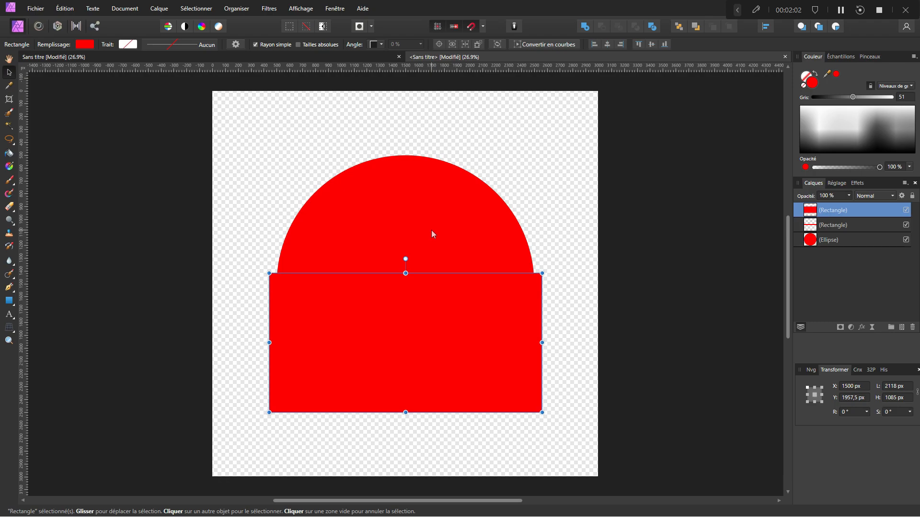
{"action": "left_click", "coordinate": [436, 202], "text": "shift"}
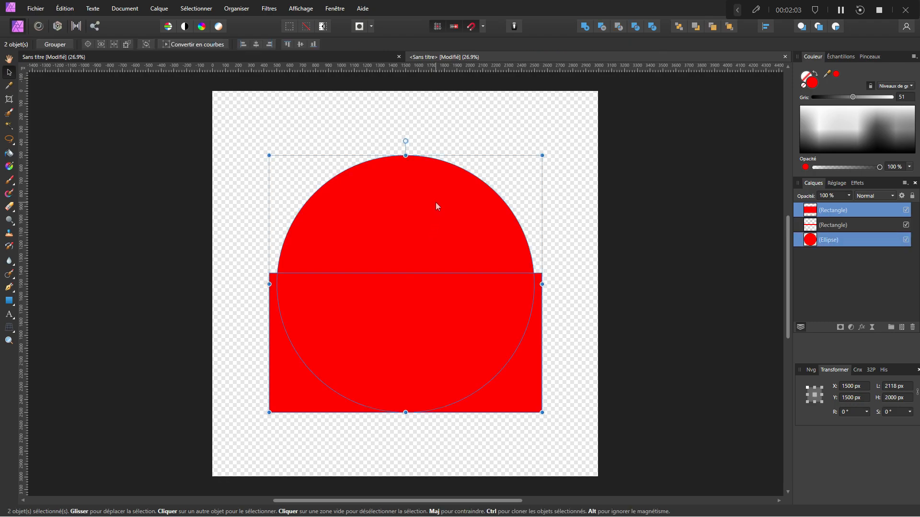
{"action": "left_click", "coordinate": [602, 30]}
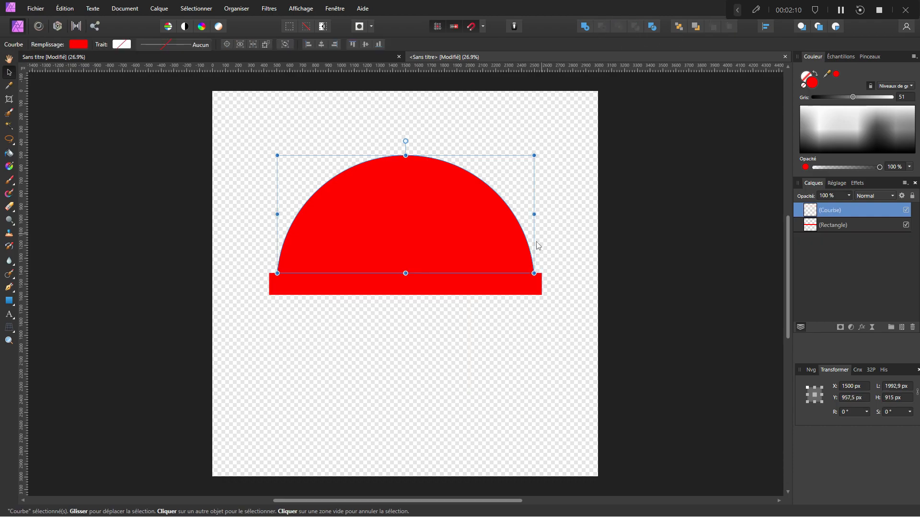
- Fill the bar under the dome with black and narrow it symmetrically to about 1984 px to fit the dome's base
{"action": "left_click", "coordinate": [480, 289]}
{"action": "scroll", "coordinate": [526, 291], "scroll_direction": "up", "scroll_amount": 5}
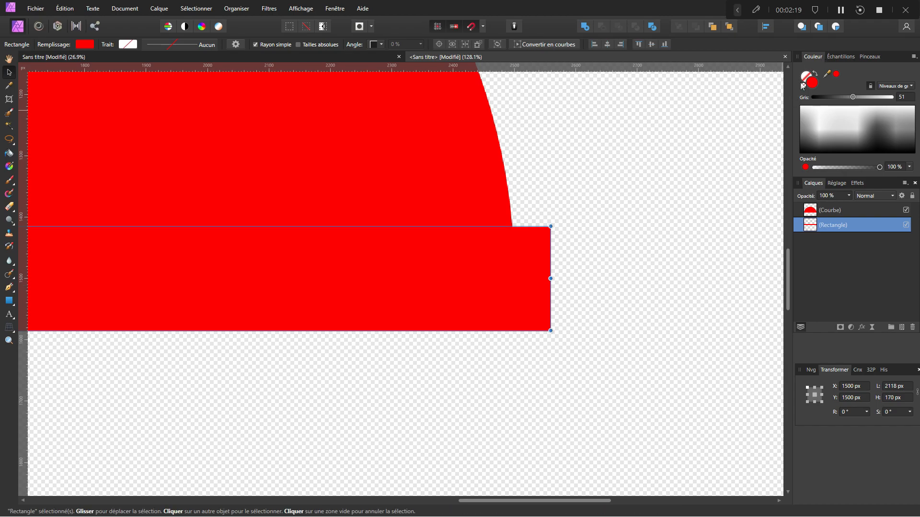
{"action": "left_click_drag", "start_coordinate": [847, 97], "coordinate": [770, 105]}
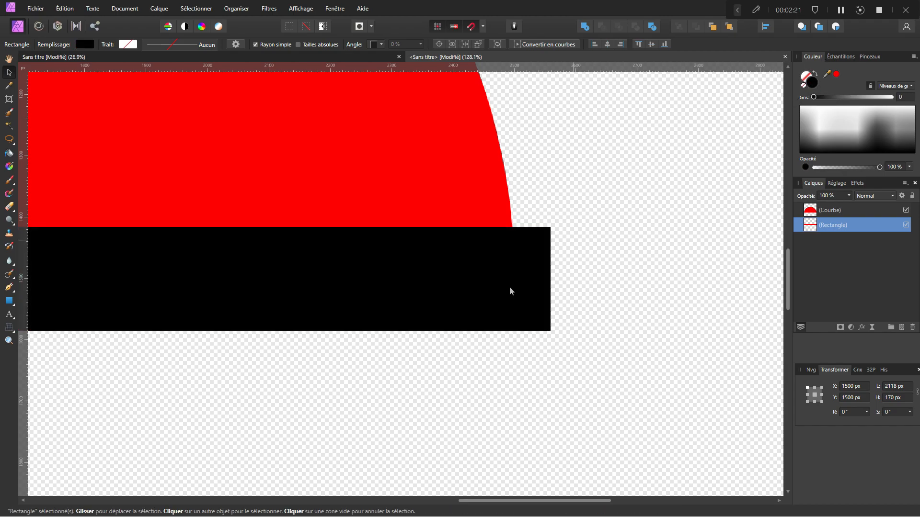
{"action": "scroll", "coordinate": [549, 282], "scroll_direction": "up", "scroll_amount": 3}
{"action": "left_click_drag", "start_coordinate": [559, 281], "coordinate": [459, 273]}
{"action": "scroll", "coordinate": [424, 341], "scroll_direction": "down", "scroll_amount": 3}
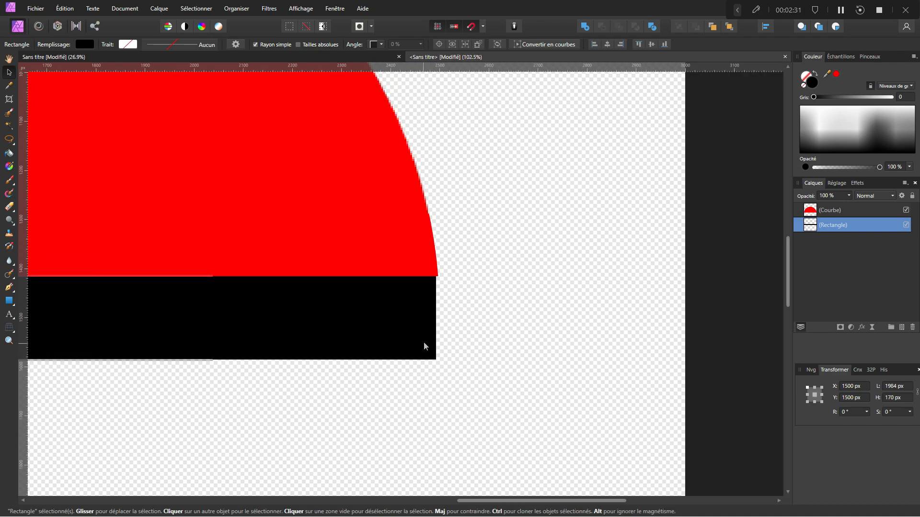
{"action": "scroll", "coordinate": [405, 355], "scroll_direction": "down", "scroll_amount": 3}
{"action": "scroll", "coordinate": [118, 372], "scroll_direction": "up", "scroll_amount": 5}
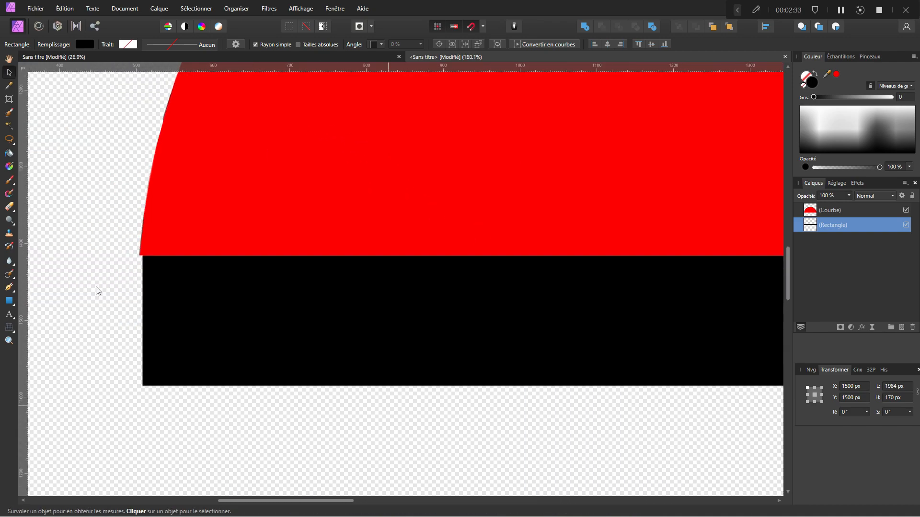
{"action": "key", "text": "ctrl+0"}
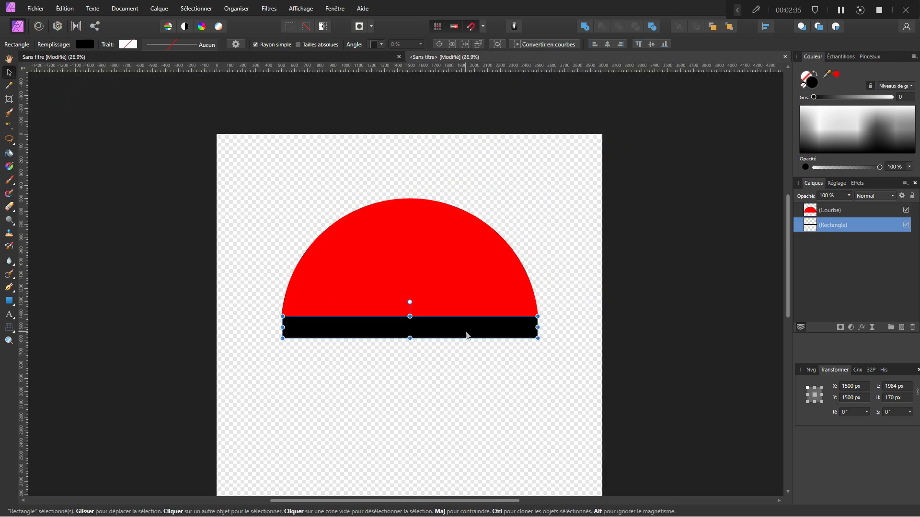
{"action": "scroll", "coordinate": [467, 335], "scroll_direction": "up", "scroll_amount": 5}
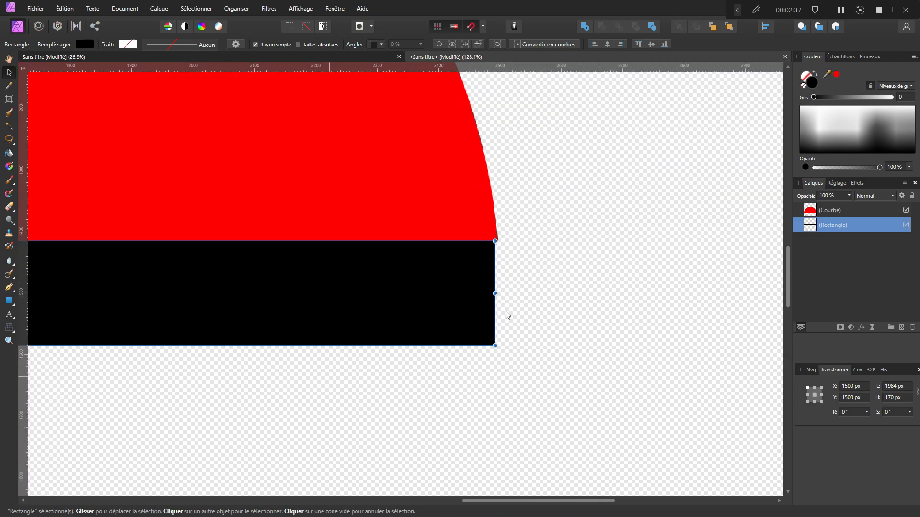
{"action": "scroll", "coordinate": [507, 315], "scroll_direction": "down", "scroll_amount": 4}
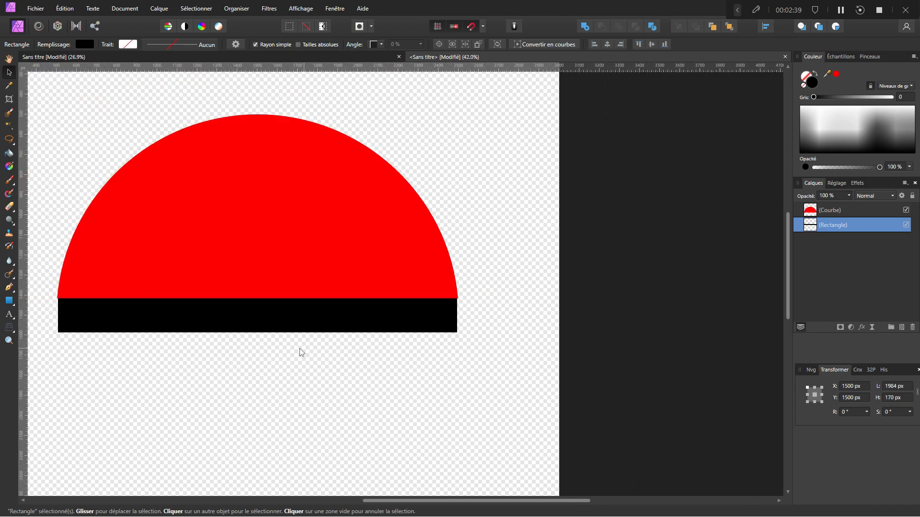
{"action": "left_click_drag", "start_coordinate": [292, 345], "coordinate": [314, 335]}
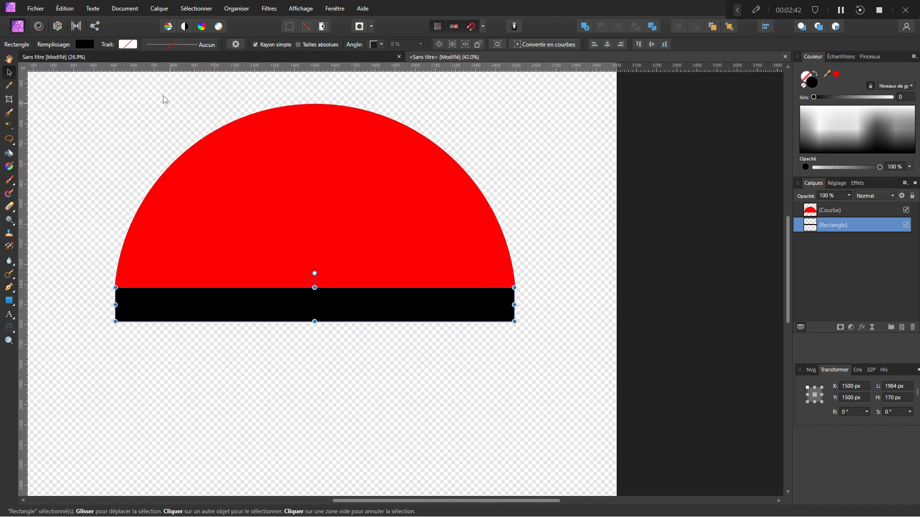
- Give the bar a linear white-to-black gradient fill and add a colour stop at position 50 %
{"action": "left_click", "coordinate": [85, 43]}
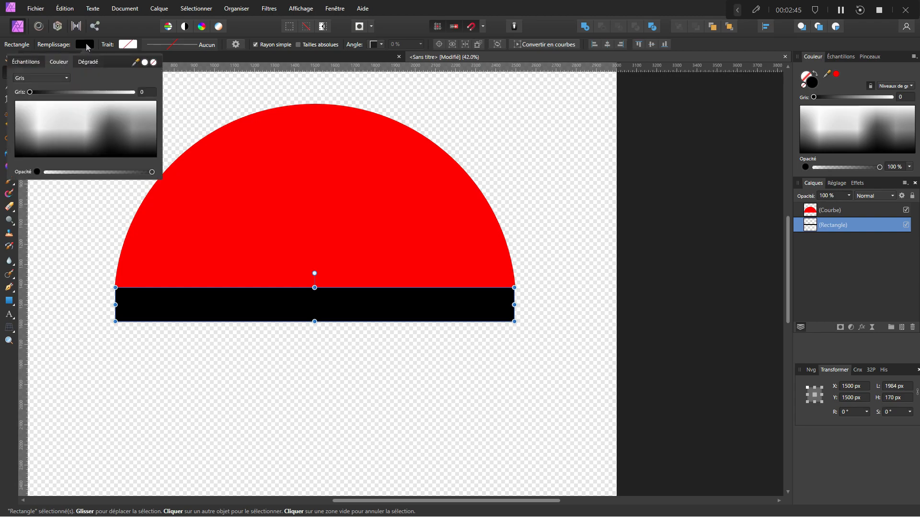
{"action": "left_click", "coordinate": [86, 62]}
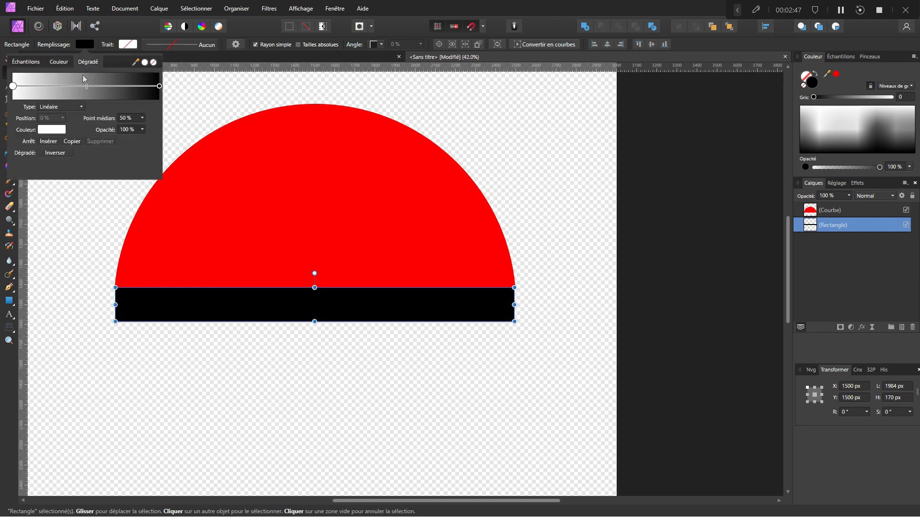
{"action": "left_click", "coordinate": [85, 89]}
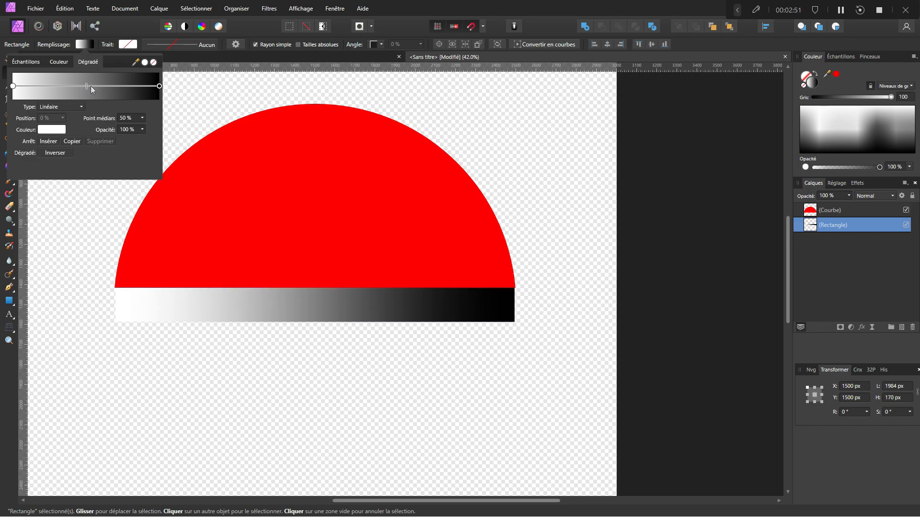
{"action": "left_click_drag", "start_coordinate": [84, 85], "coordinate": [85, 86]}
{"action": "left_click", "coordinate": [54, 117]}
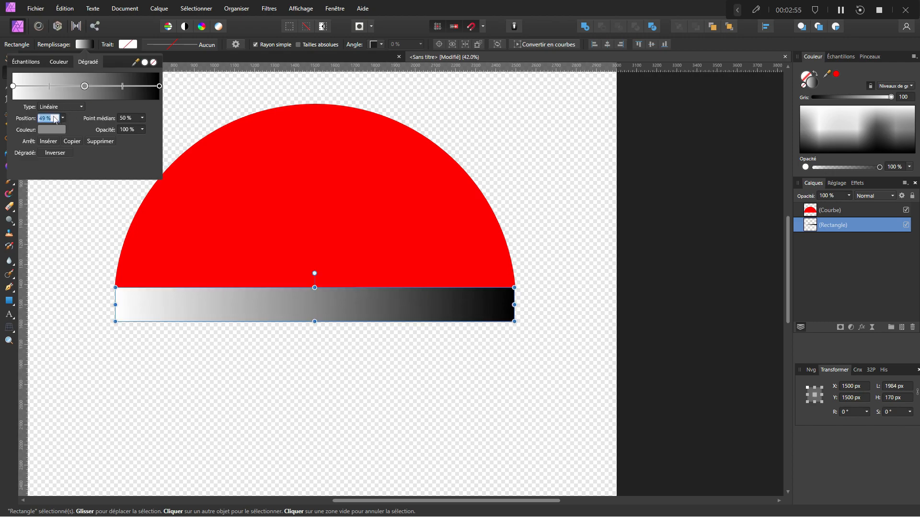
{"action": "type", "text": "50"}
{"action": "key", "text": "Tab"}
- Set the colour of the gradient's middle stop to black, with a gray value of 0
{"action": "left_click", "coordinate": [87, 86]}
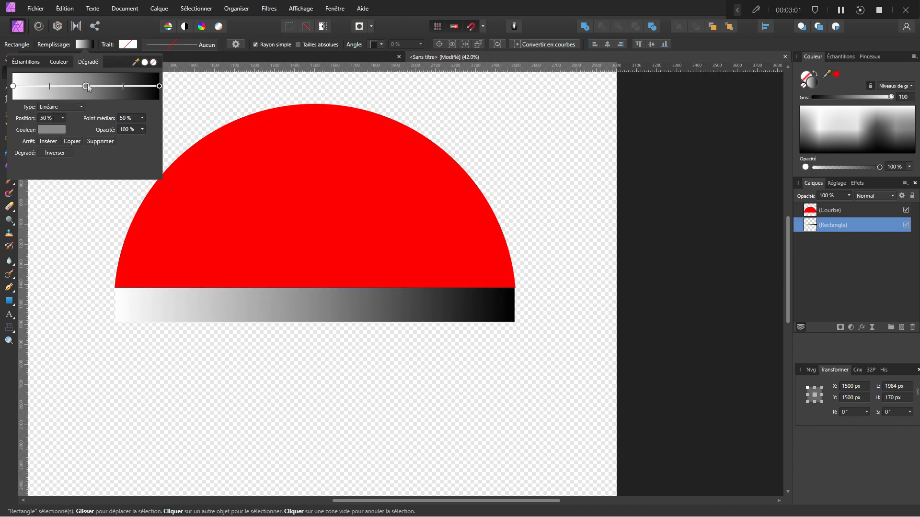
{"action": "left_click", "coordinate": [56, 130]}
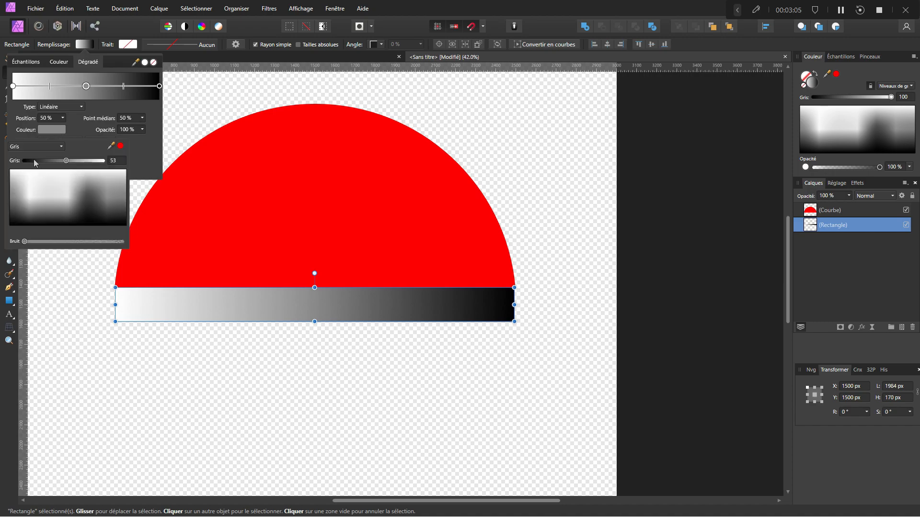
{"action": "left_click_drag", "start_coordinate": [33, 159], "coordinate": [13, 165]}
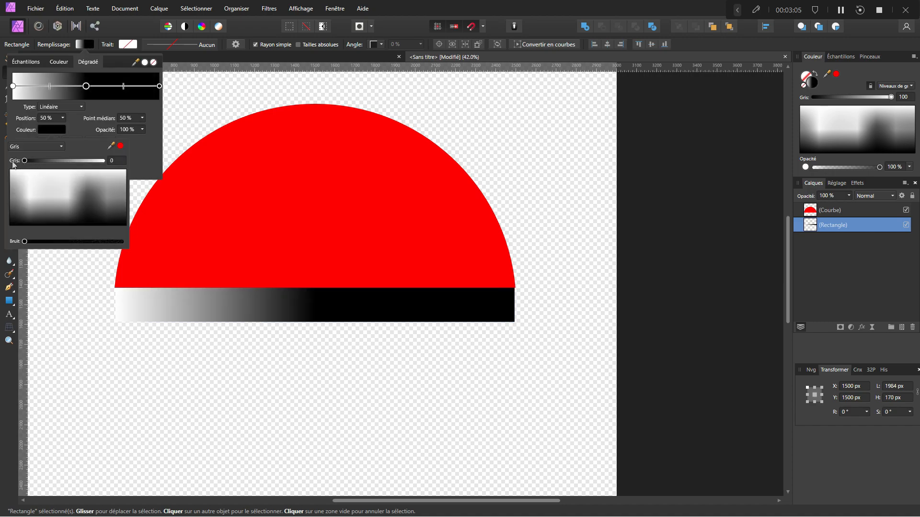
- Set the colour of the gradient's end stop at 100 % to a gray value of 30
{"action": "left_click", "coordinate": [160, 86]}
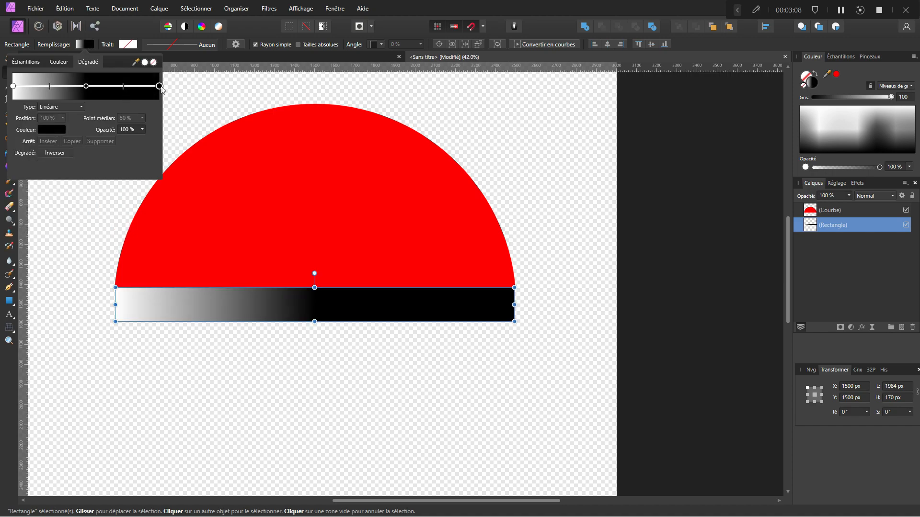
{"action": "left_click", "coordinate": [53, 132]}
{"action": "left_click", "coordinate": [116, 161]}
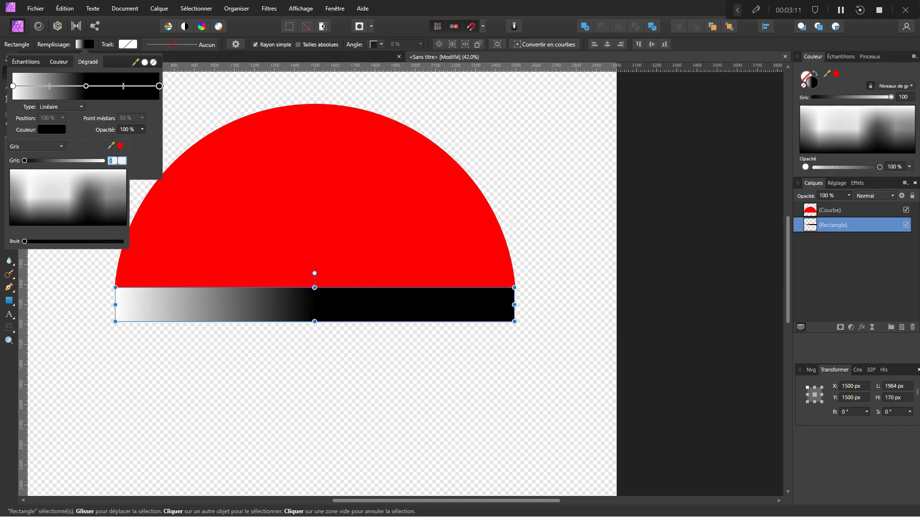
{"action": "type", "text": "30"}
{"action": "key", "text": "Return"}
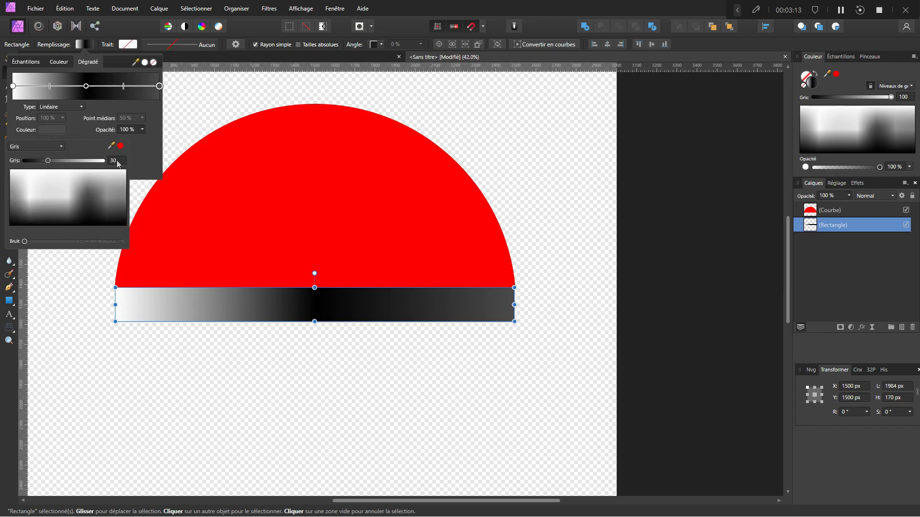
- Set the colour of the gradient's start stop at 0 % to a gray value of 30
{"action": "left_click", "coordinate": [13, 87]}
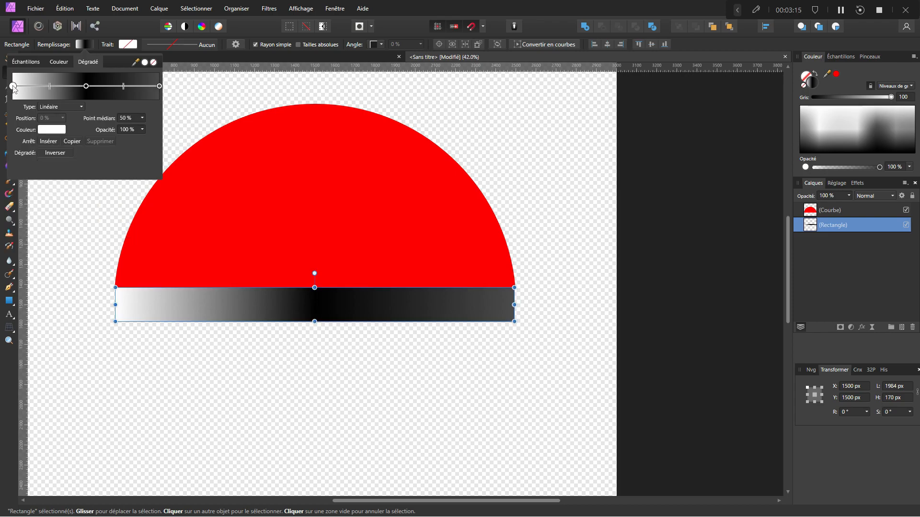
{"action": "left_click", "coordinate": [48, 134]}
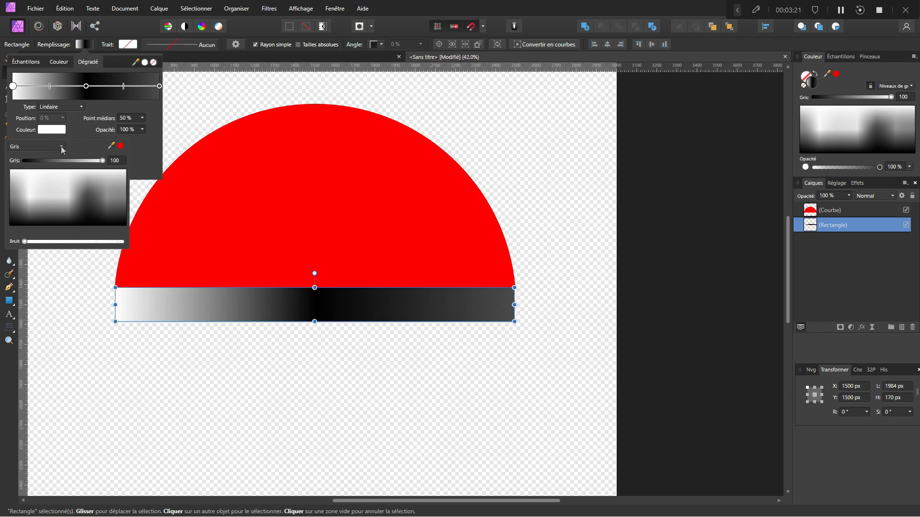
{"action": "left_click", "coordinate": [61, 147]}
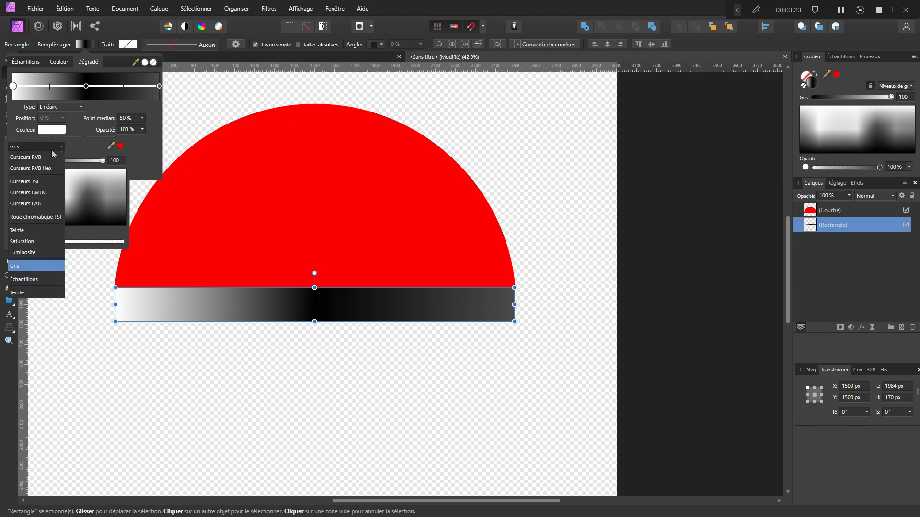
{"action": "left_click", "coordinate": [32, 267]}
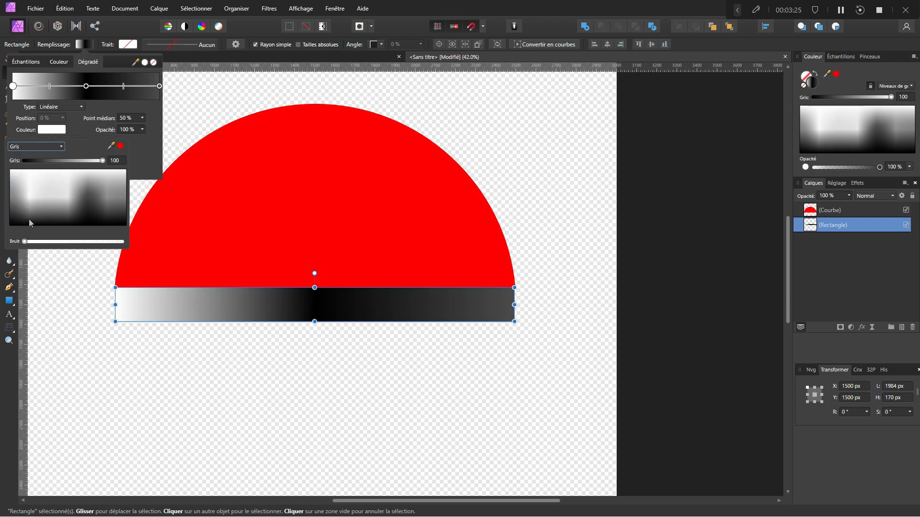
{"action": "left_click", "coordinate": [117, 161]}
{"action": "type", "text": "30"}
{"action": "key", "text": "Return"}
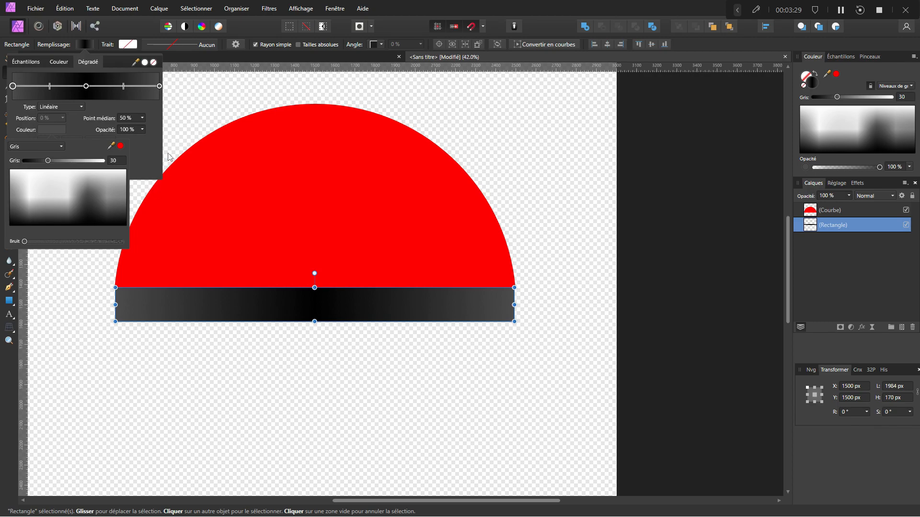
- Try a 70 % midpoint between the gradient's first and middle stops
{"action": "left_click", "coordinate": [125, 88]}
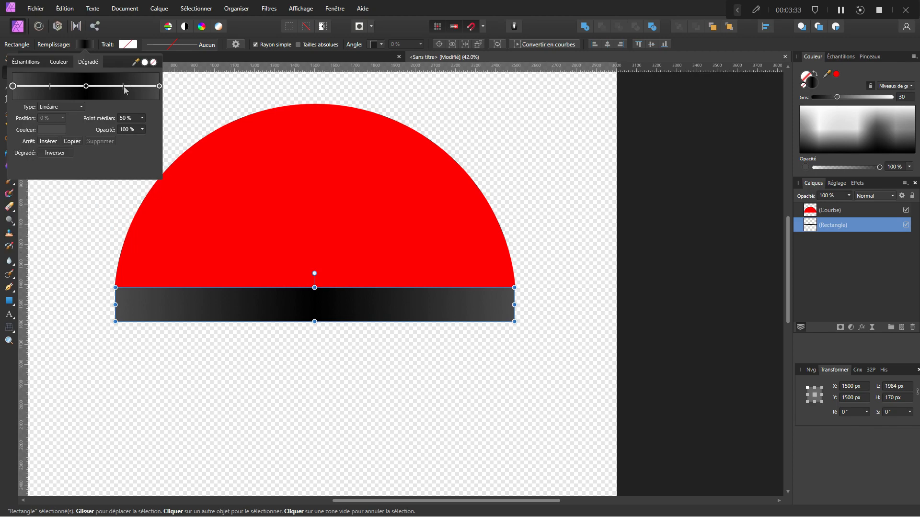
{"action": "left_click", "coordinate": [134, 119]}
{"action": "type", "text": "70"}
{"action": "key", "text": "Return"}
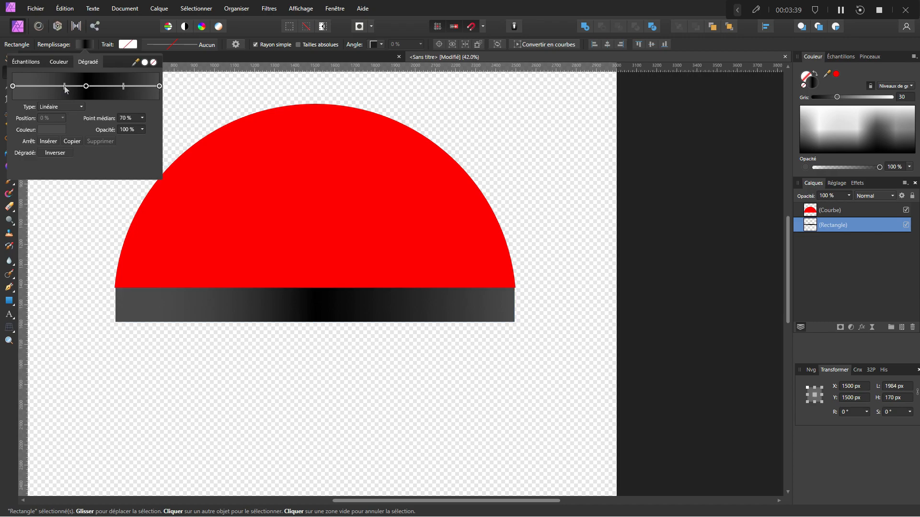
- Set the midpoint between the gradient's first and middle stops to 30 % and deselect the bar
{"action": "left_click", "coordinate": [136, 122]}
{"action": "type", "text": "30"}
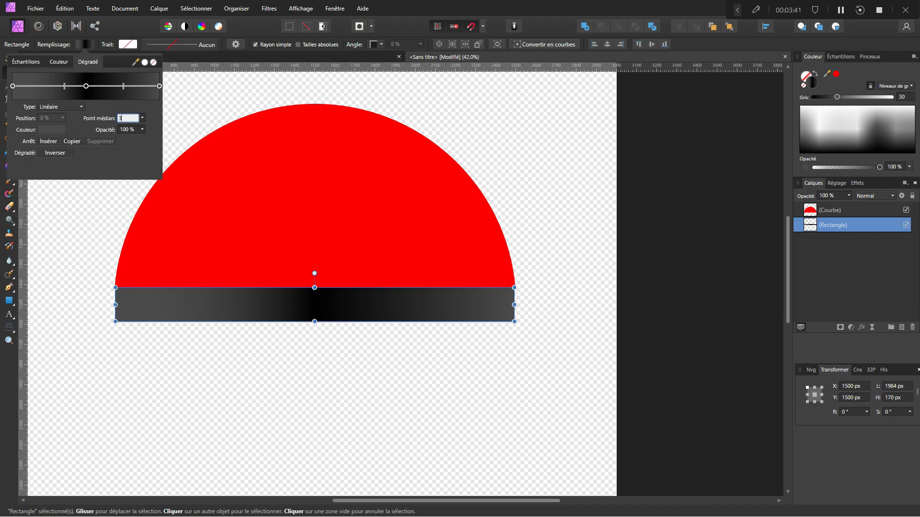
{"action": "key", "text": "Return"}
{"action": "left_click", "coordinate": [284, 380]}
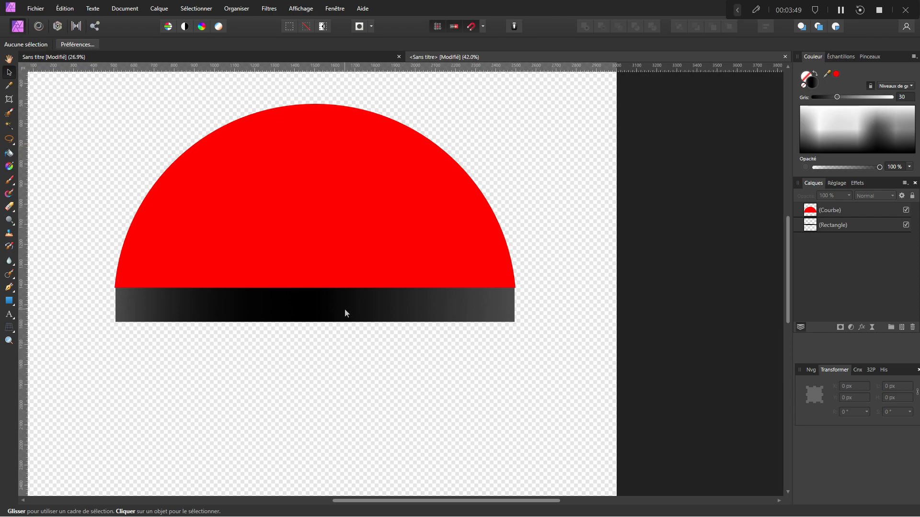
- Draw a circle about 502 px wide with the Ellipse tool, centred on the middle of the band
{"action": "scroll", "coordinate": [348, 326], "scroll_direction": "down", "scroll_amount": 3}
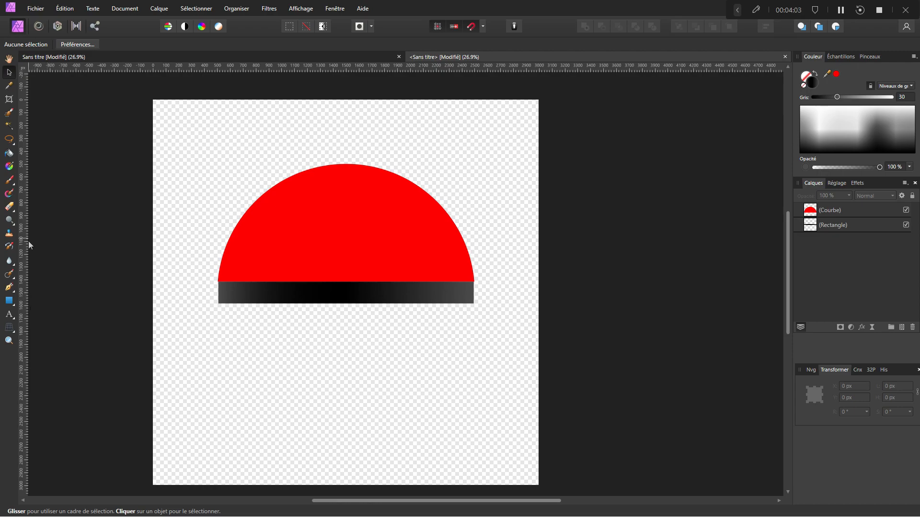
{"action": "left_click", "coordinate": [13, 304]}
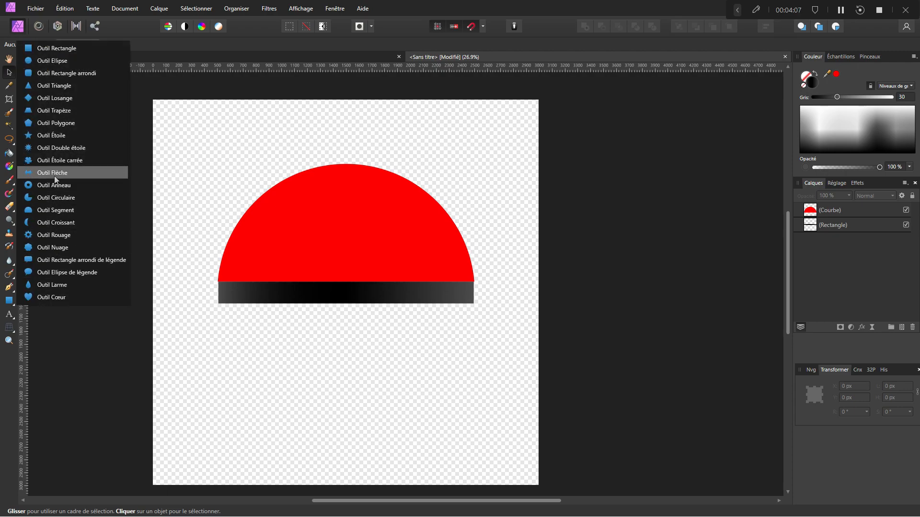
{"action": "left_click", "coordinate": [54, 60]}
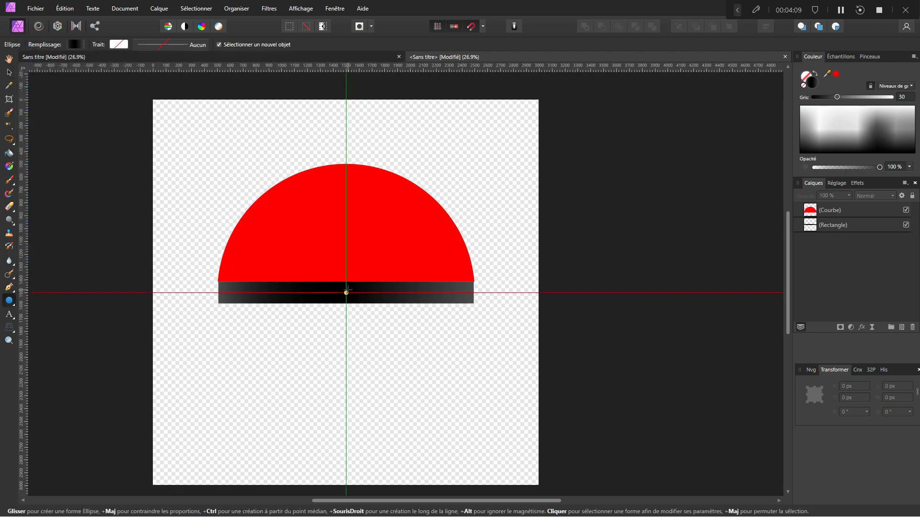
{"action": "left_click_drag", "start_coordinate": [346, 293], "coordinate": [375, 328]}
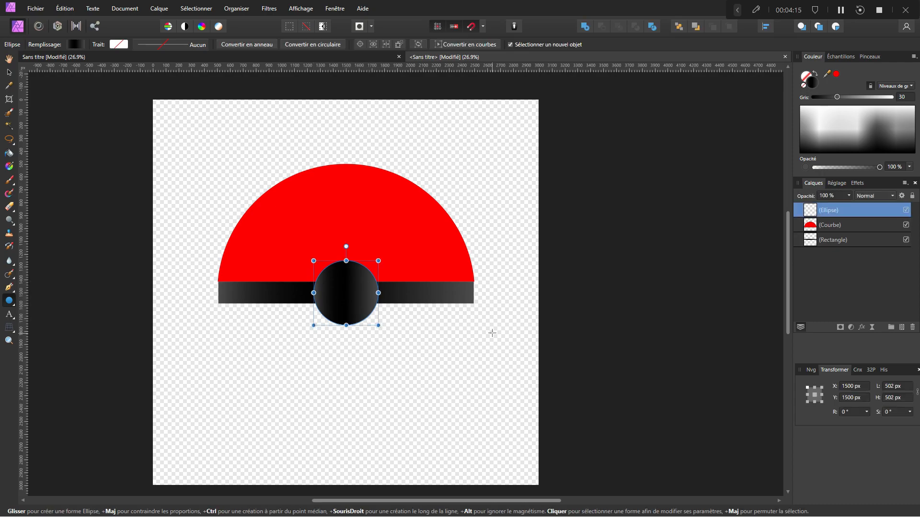
- Resize the centre circle to 450 × 450 px and fill it with solid black, gray value 0
{"action": "left_click", "coordinate": [906, 387]}
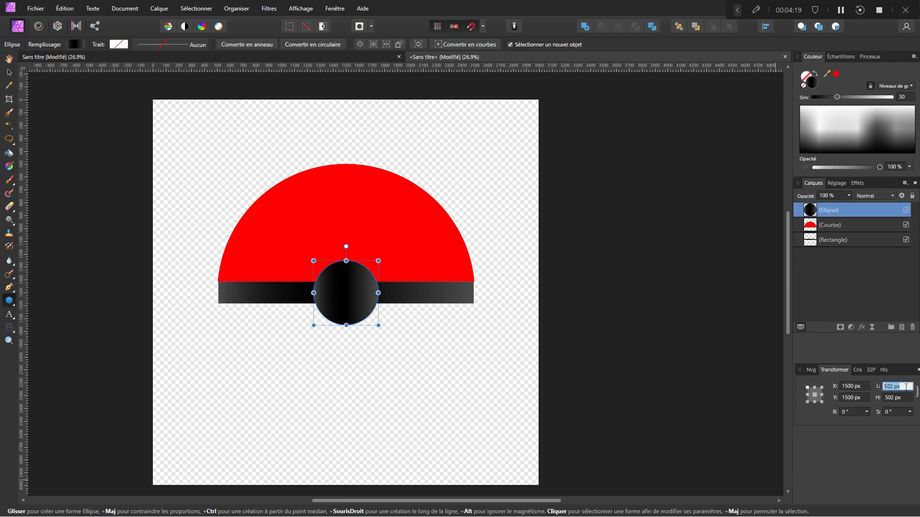
{"action": "type", "text": "450"}
{"action": "key", "text": "Return"}
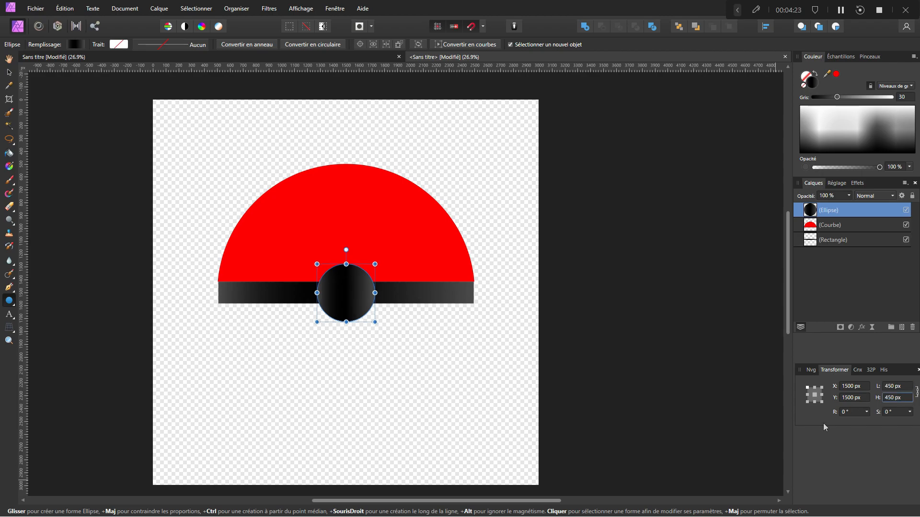
{"action": "left_click_drag", "start_coordinate": [832, 95], "coordinate": [814, 96]}
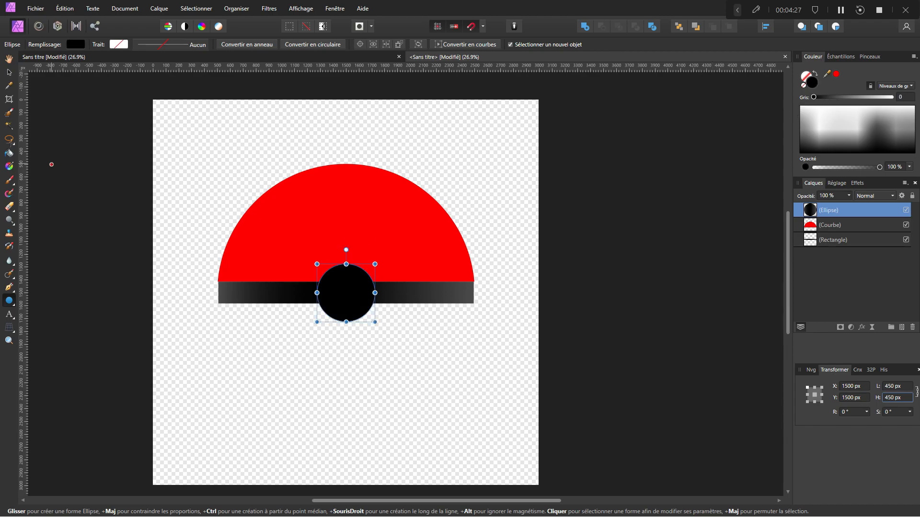
- Duplicate the black circle and fill the copy with light gray, gray value 80
{"action": "left_click", "coordinate": [10, 75]}
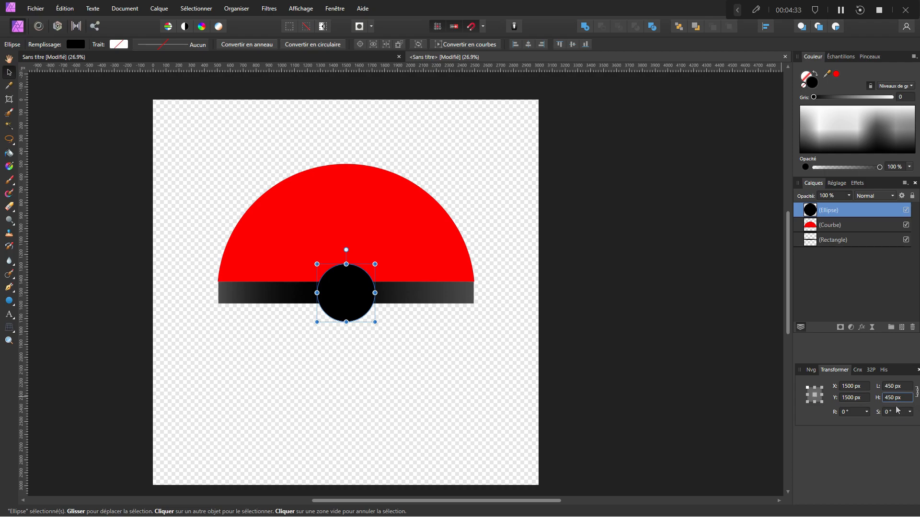
{"action": "key", "text": "ctrl+j"}
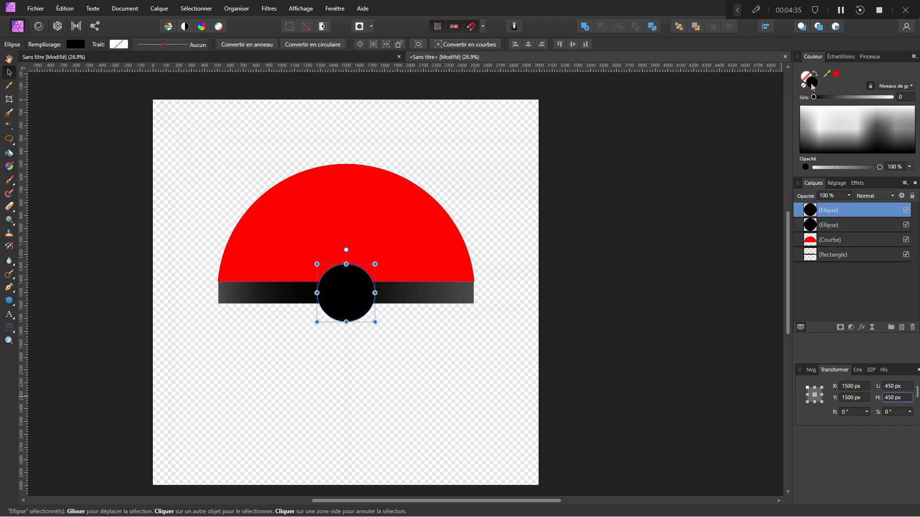
{"action": "left_click", "coordinate": [869, 97]}
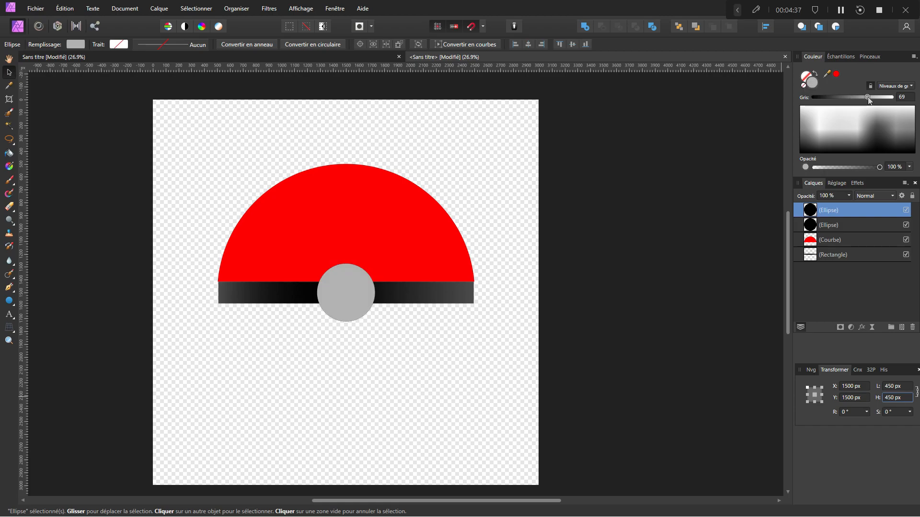
{"action": "left_click_drag", "start_coordinate": [868, 98], "coordinate": [876, 97]}
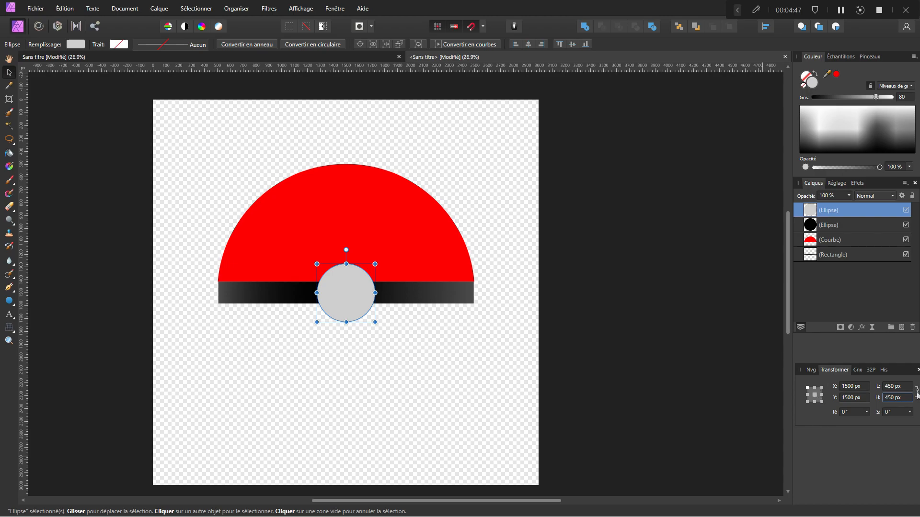
- Set the light gray circle's size to 350 × 350 px, leaving a black ring around it
{"action": "left_click", "coordinate": [903, 398]}
{"action": "type", "text": "350"}
{"action": "key", "text": "Return"}
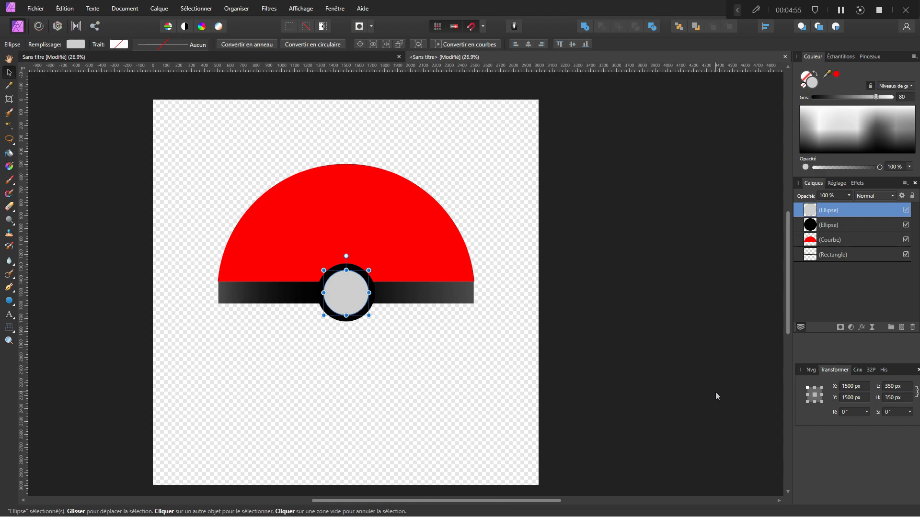
- Duplicate the light gray circle and resize the copy to 200 × 200 px around the same centre
{"action": "key", "text": "ctrl+j"}
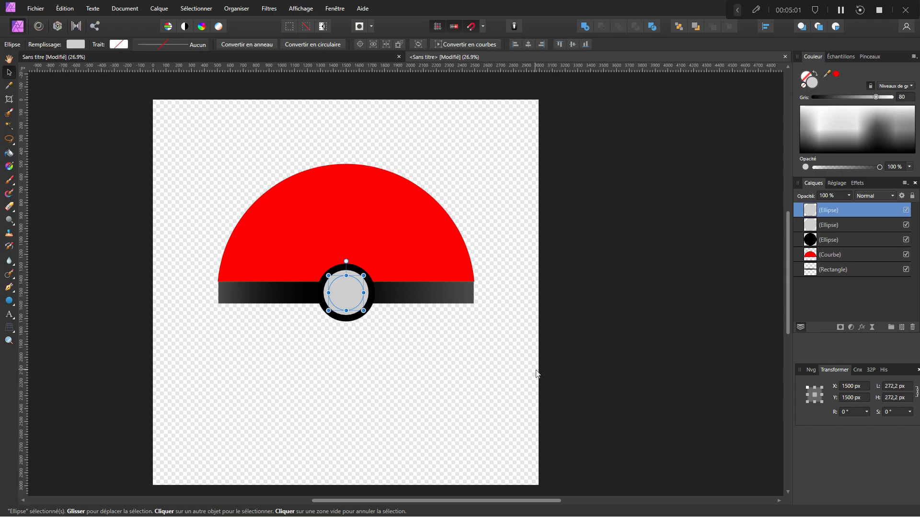
{"action": "scroll", "coordinate": [379, 320], "scroll_direction": "up", "scroll_amount": 2}
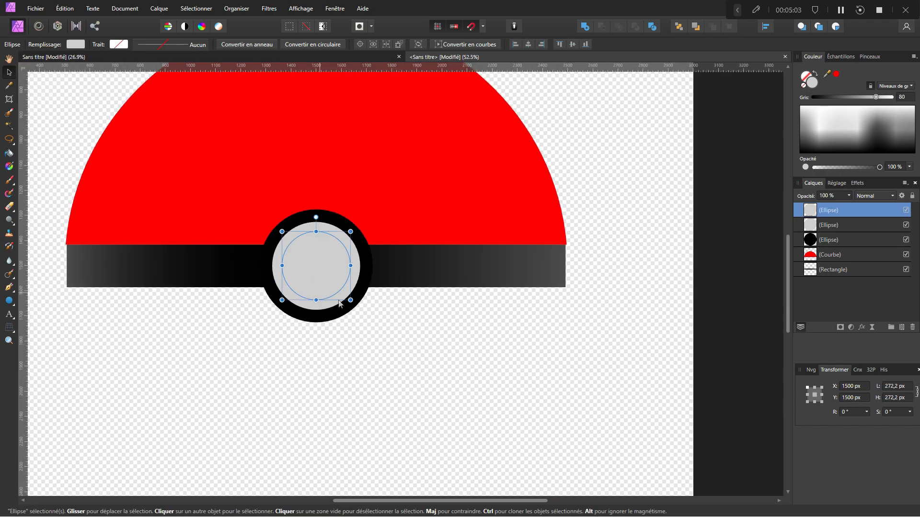
{"action": "left_click", "coordinate": [906, 387]}
{"action": "type", "text": "200"}
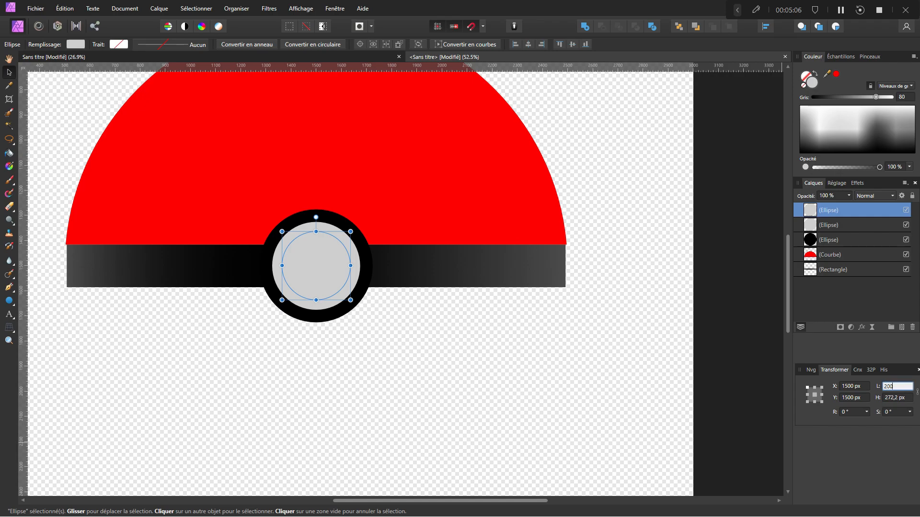
{"action": "key", "text": "Return"}
{"action": "left_click", "coordinate": [898, 401]}
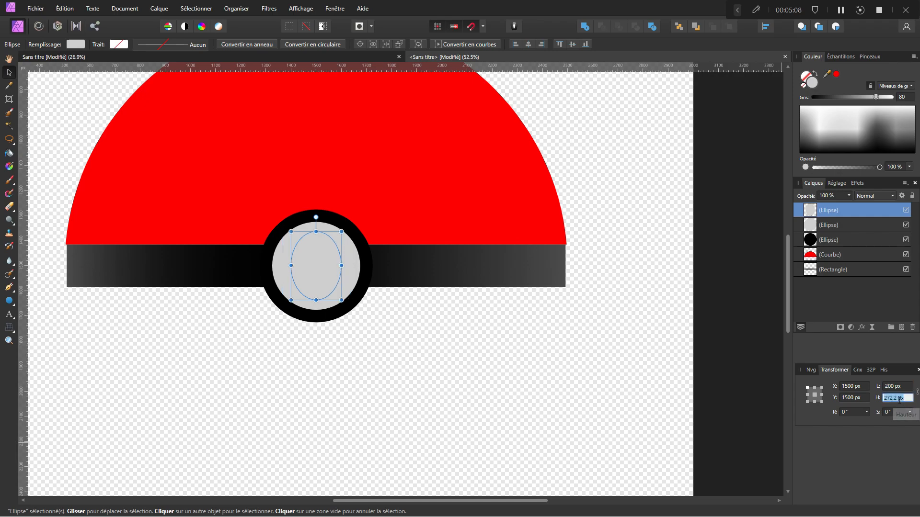
{"action": "type", "text": "200"}
{"action": "key", "text": "Return"}
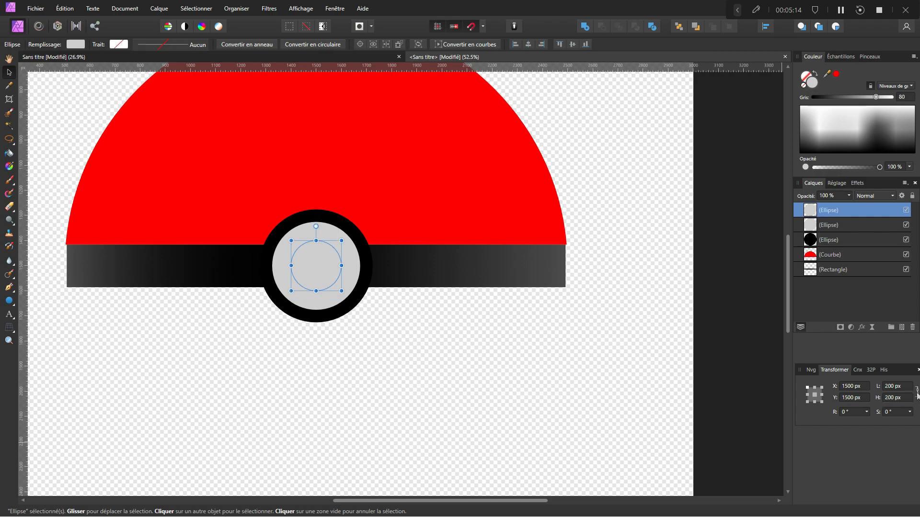
- Fill the innermost circle with white, gray value 100
{"action": "scroll", "coordinate": [333, 339], "scroll_direction": "down", "scroll_amount": 3}
{"action": "left_click_drag", "start_coordinate": [381, 373], "coordinate": [381, 386]}
{"action": "left_click_drag", "start_coordinate": [876, 97], "coordinate": [892, 97]}
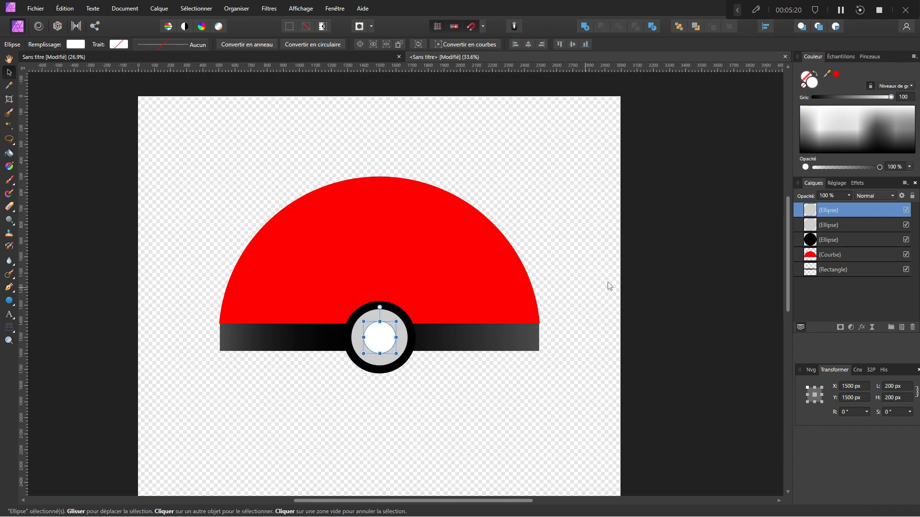
- Enlarge the white circle proportionally to 250 × 250 px
{"action": "scroll", "coordinate": [372, 369], "scroll_direction": "up", "scroll_amount": 2}
{"action": "left_click", "coordinate": [891, 386]}
{"action": "type", "text": "250"}
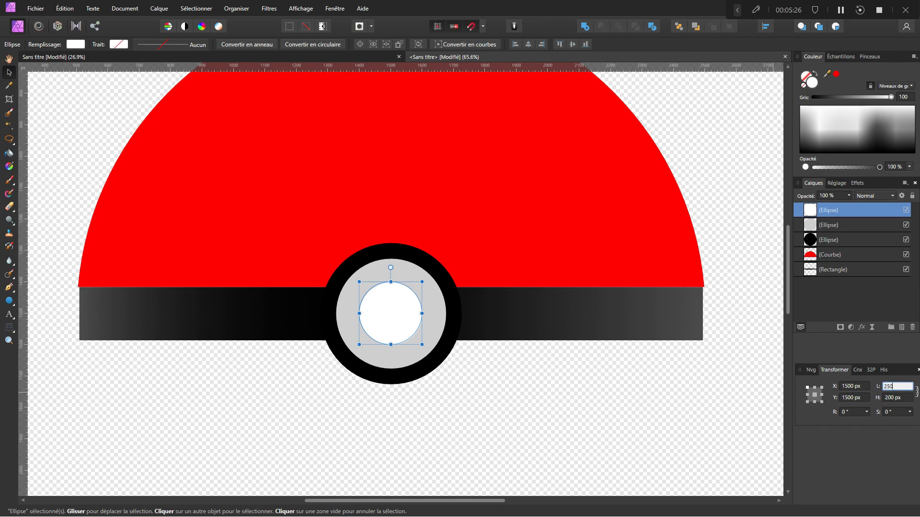
{"action": "key", "text": "Tab"}
{"action": "scroll", "coordinate": [347, 351], "scroll_direction": "down", "scroll_amount": 2}
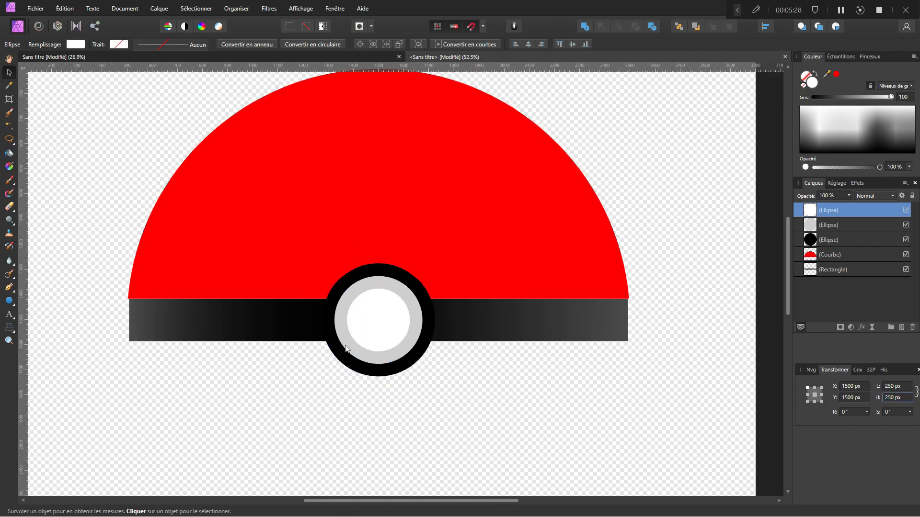
{"action": "scroll", "coordinate": [348, 375], "scroll_direction": "up", "scroll_amount": 1}
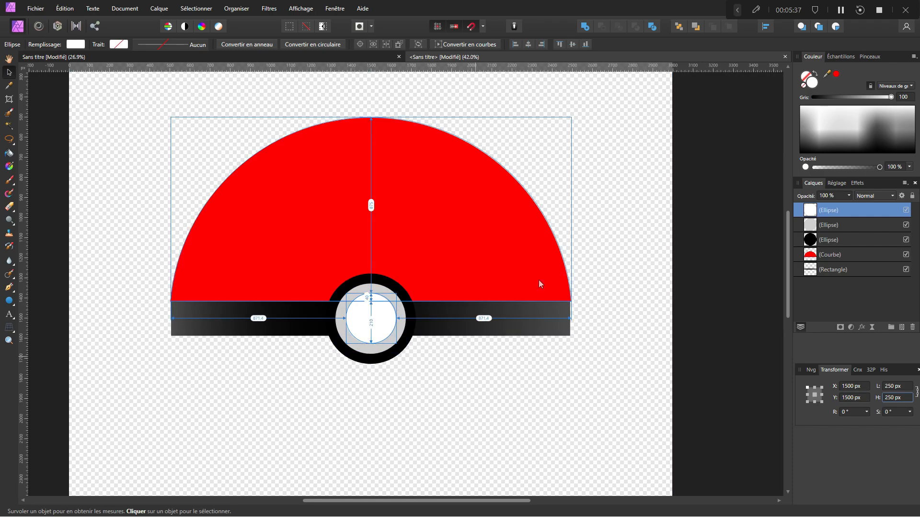
{"action": "scroll", "coordinate": [344, 378], "scroll_direction": "down", "scroll_amount": 1}
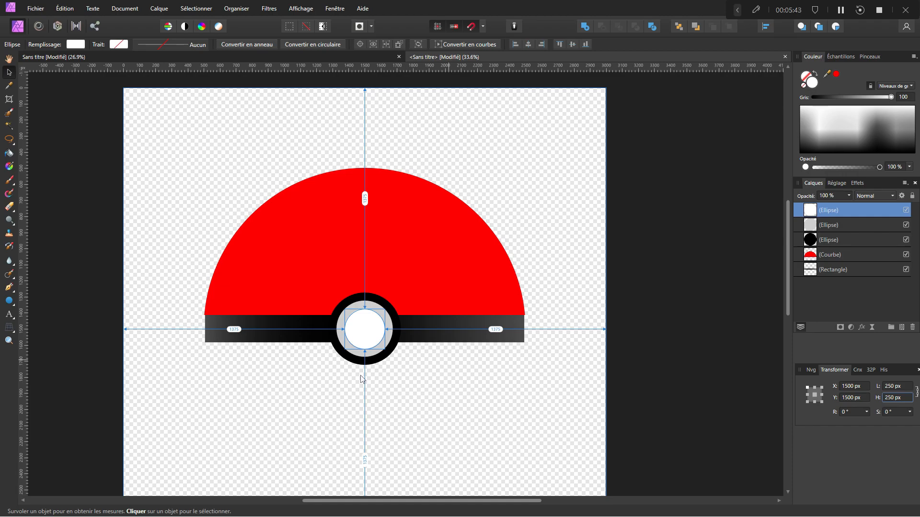
{"action": "scroll", "coordinate": [375, 329], "scroll_direction": "up", "scroll_amount": 3}
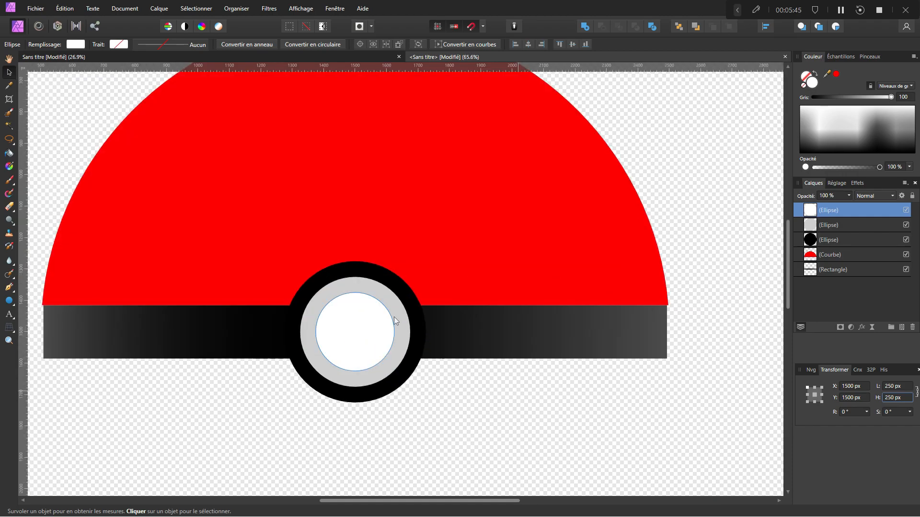
- Add a Bevel/Emboss layer effect of type Interne to the black outer circle of the button
{"action": "left_click", "coordinate": [379, 269]}
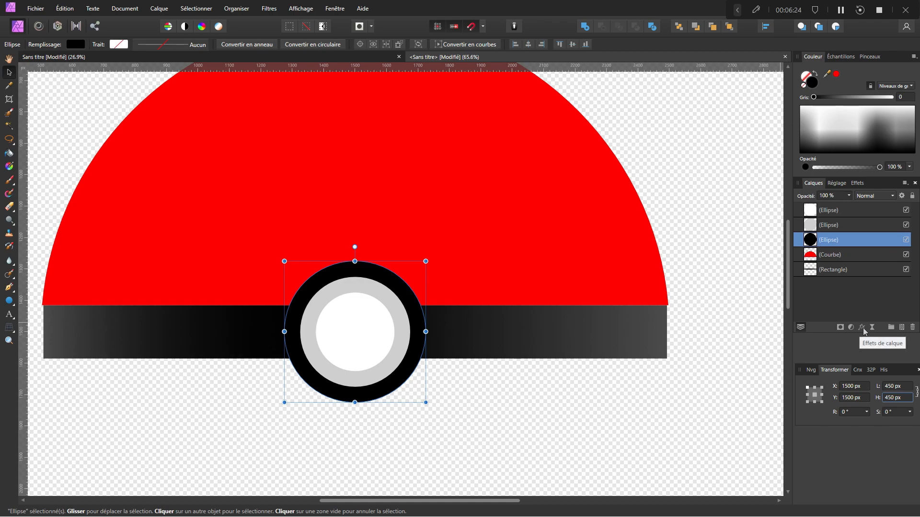
{"action": "left_click", "coordinate": [863, 328]}
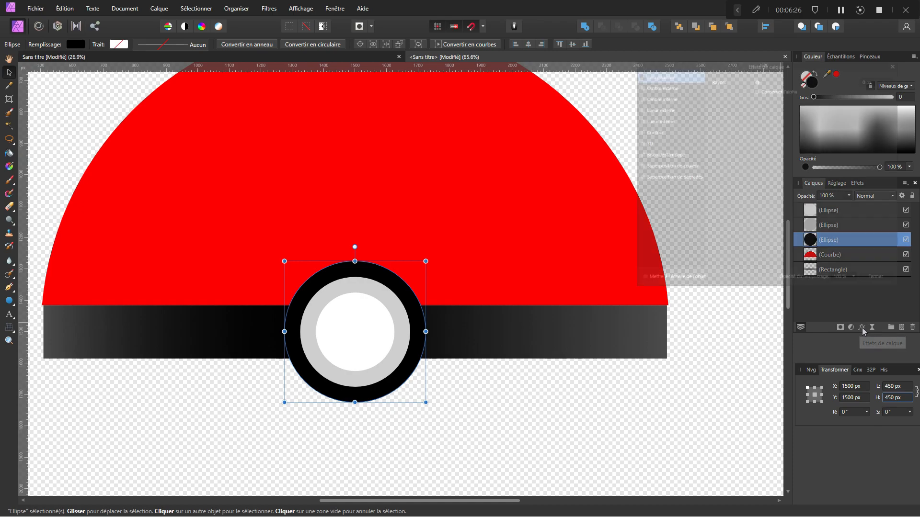
{"action": "left_click", "coordinate": [627, 153]}
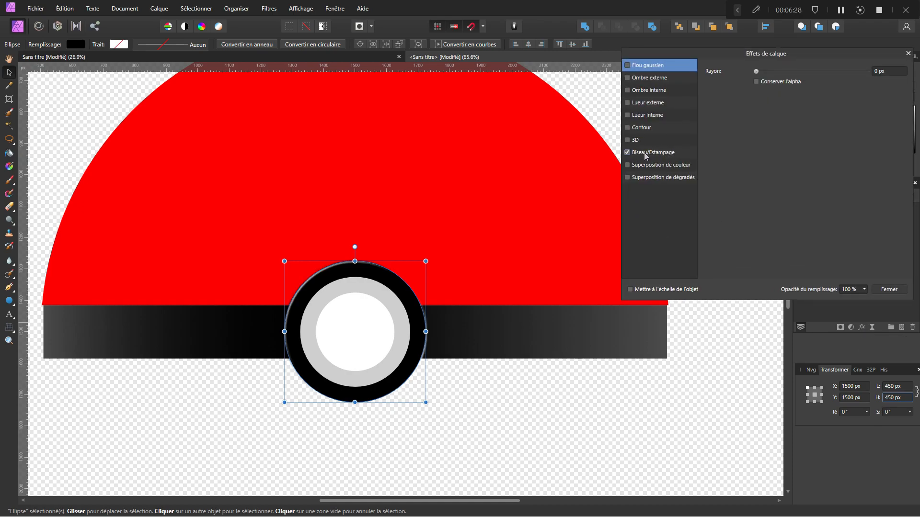
{"action": "left_click", "coordinate": [647, 153]}
{"action": "left_click", "coordinate": [767, 72]}
{"action": "left_click", "coordinate": [766, 81]}
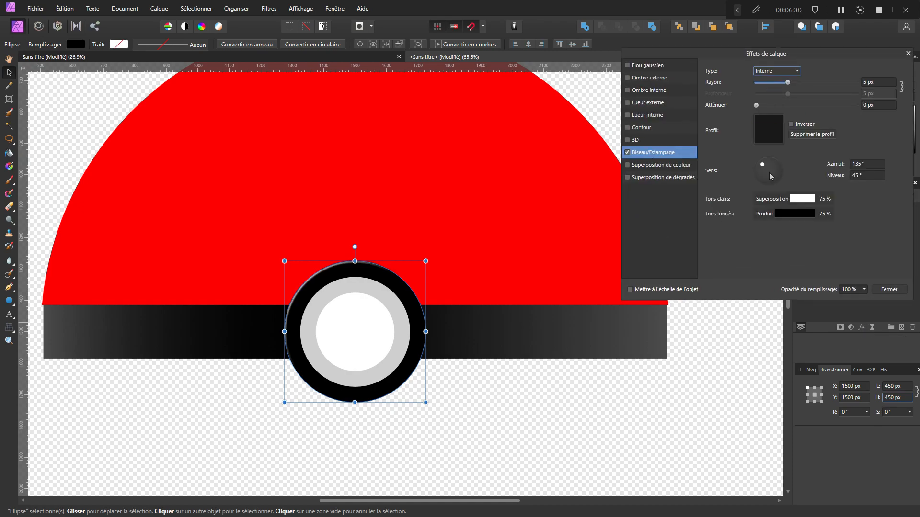
- Give the black circle's bevel the convex rounded standard profile
{"action": "left_click", "coordinate": [770, 136]}
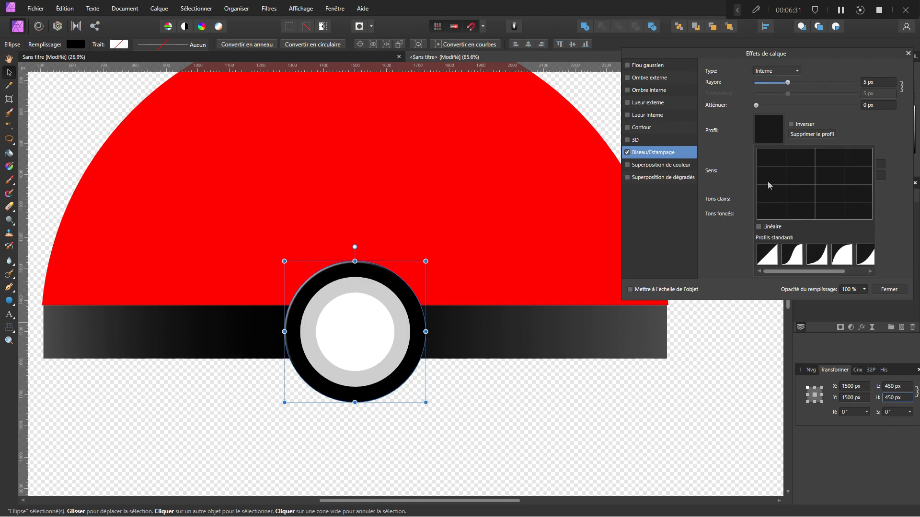
{"action": "left_click", "coordinate": [841, 255]}
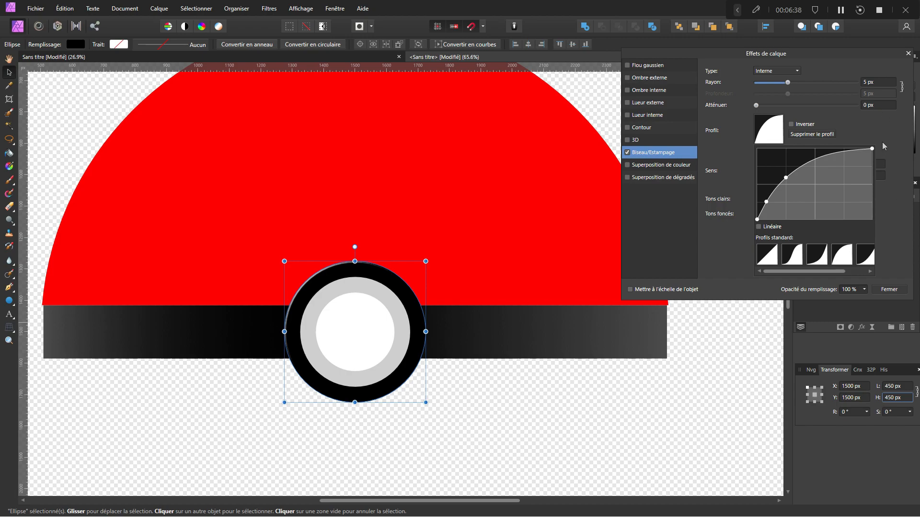
{"action": "left_click", "coordinate": [876, 83]}
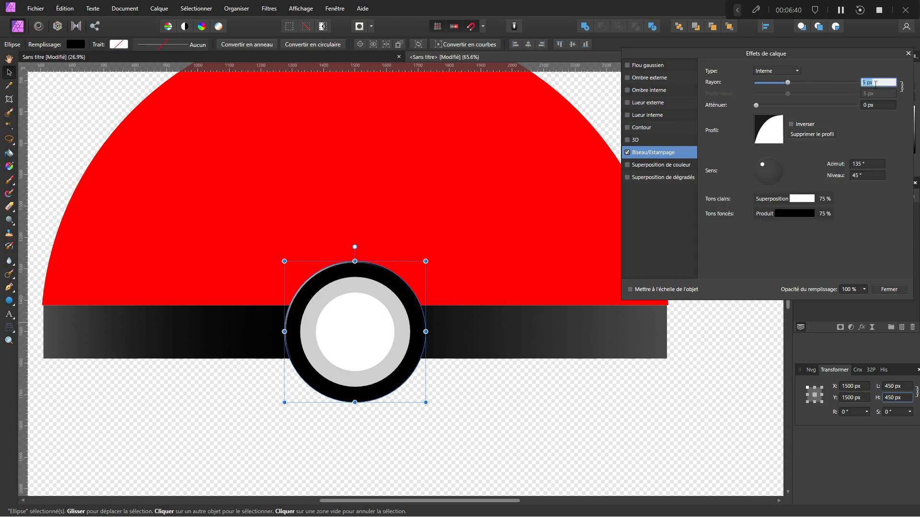
- Set the black circle's bevel lighting direction to an azimuth of 140° and a level of 0°
{"action": "left_click", "coordinate": [866, 164]}
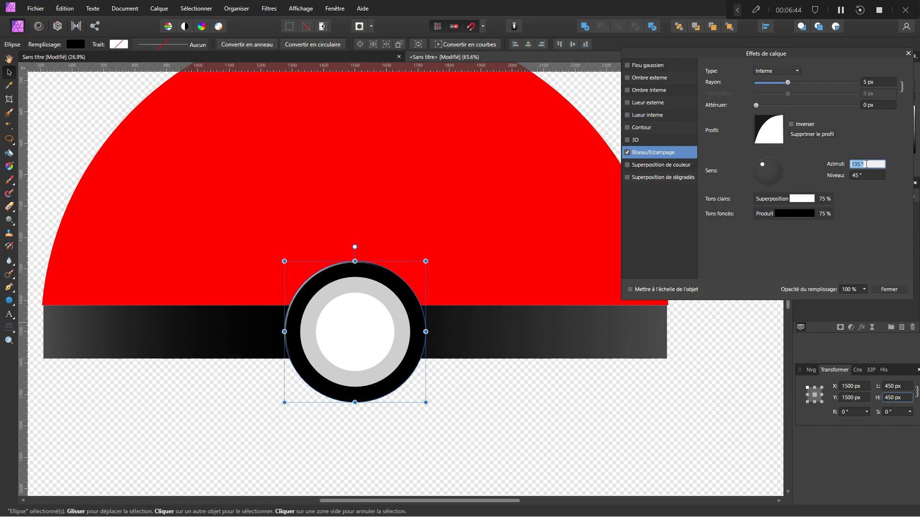
{"action": "type", "text": "140"}
{"action": "left_click", "coordinate": [867, 175]}
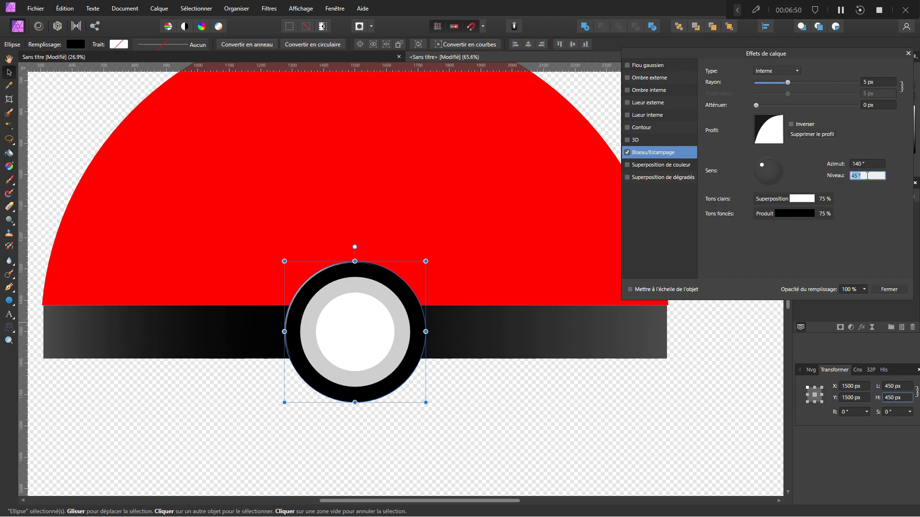
{"action": "type", "text": "0"}
{"action": "key", "text": "Return"}
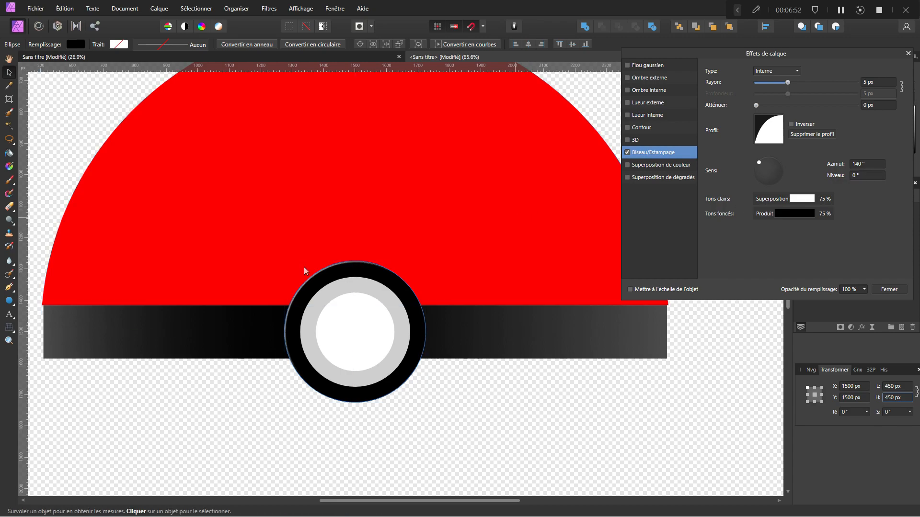
{"action": "scroll", "coordinate": [443, 306], "scroll_direction": "up", "scroll_amount": 6}
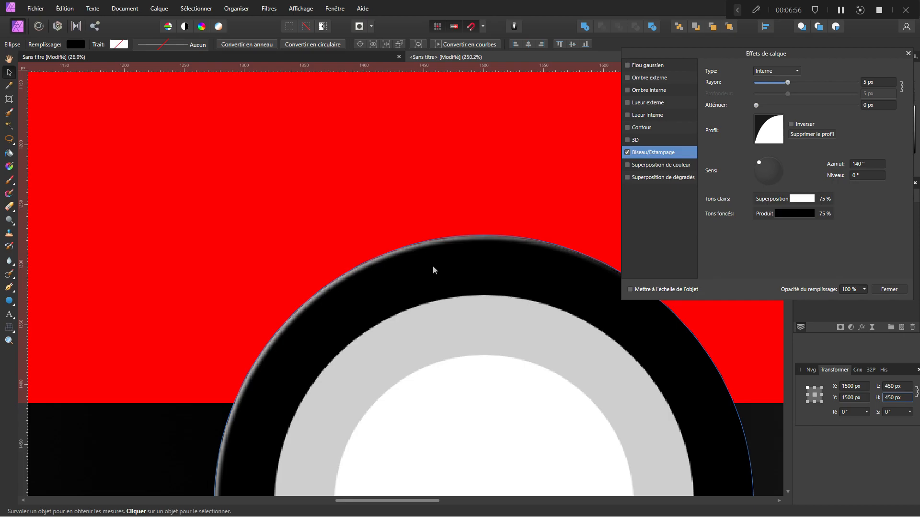
{"action": "left_click", "coordinate": [433, 270]}
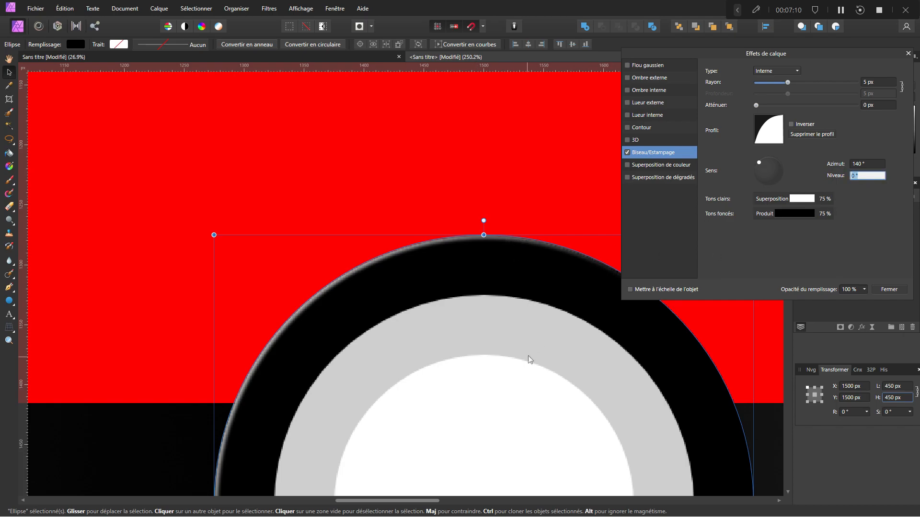
- Try lighting levels of 150° and 45° on the black circle's bevel and reset the level to 0°
{"action": "scroll", "coordinate": [529, 360], "scroll_direction": "down", "scroll_amount": 3}
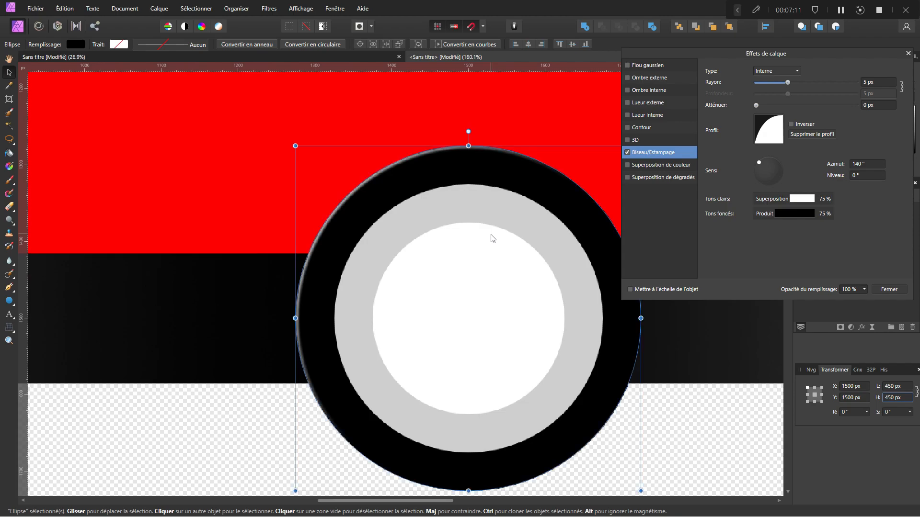
{"action": "left_click", "coordinate": [860, 175]}
{"action": "type", "text": "150"}
{"action": "key", "text": "Return"}
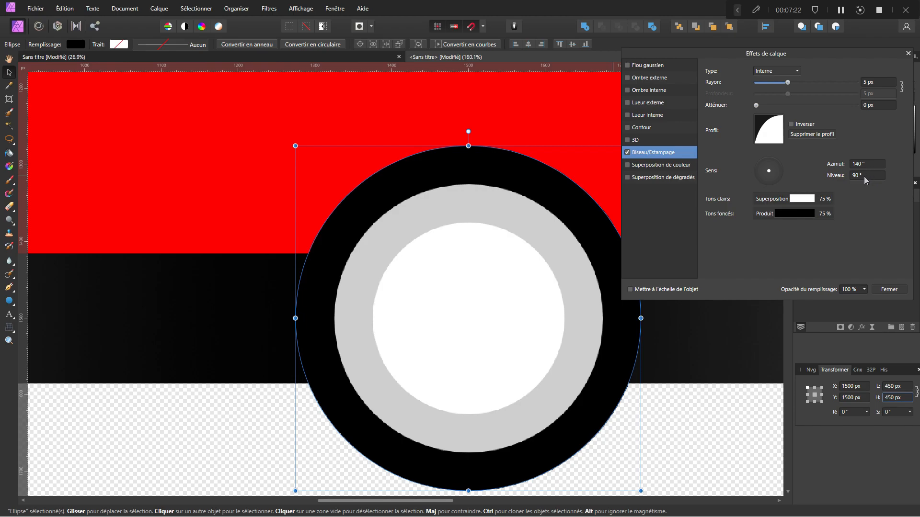
{"action": "left_click", "coordinate": [861, 178]}
{"action": "type", "text": "45"}
{"action": "key", "text": "Return"}
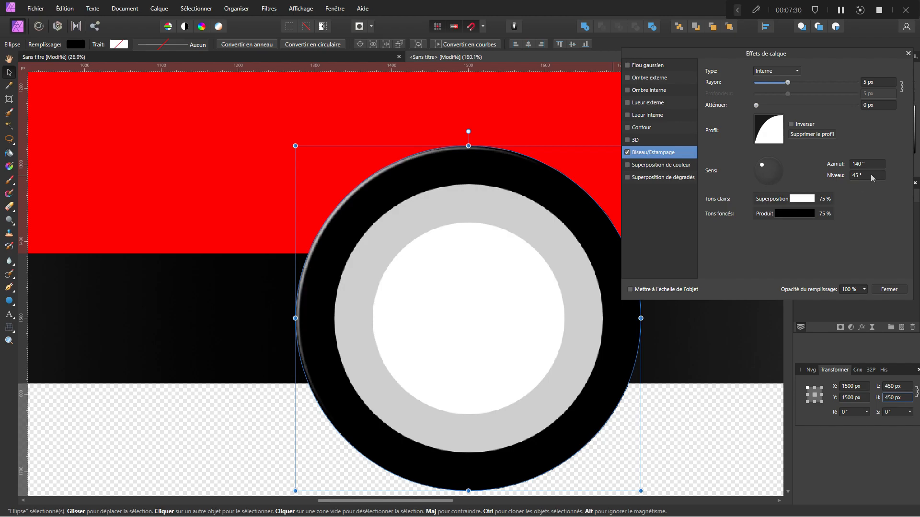
{"action": "left_click", "coordinate": [865, 177]}
{"action": "type", "text": "0"}
{"action": "key", "text": "Return"}
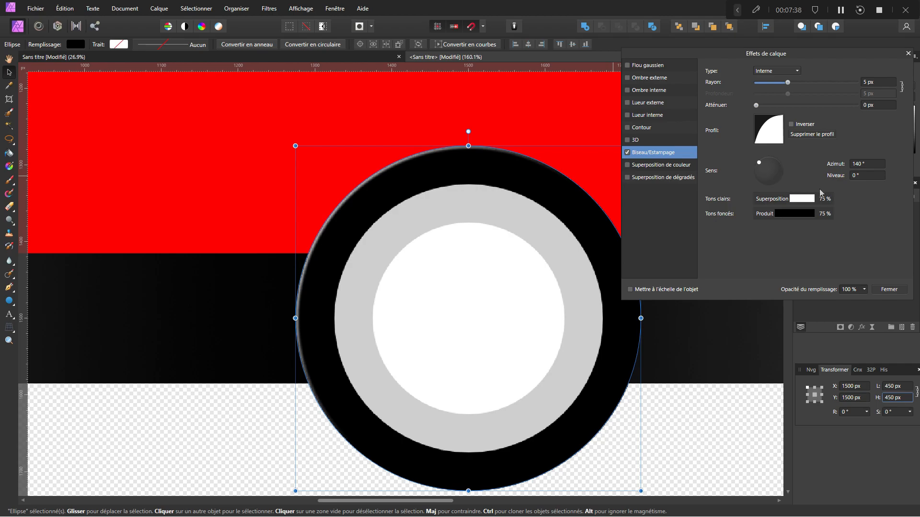
- Increase the black circle's bevel radius to 13 px and soften it by 8.3 px
{"action": "scroll", "coordinate": [442, 376], "scroll_direction": "down", "scroll_amount": 2}
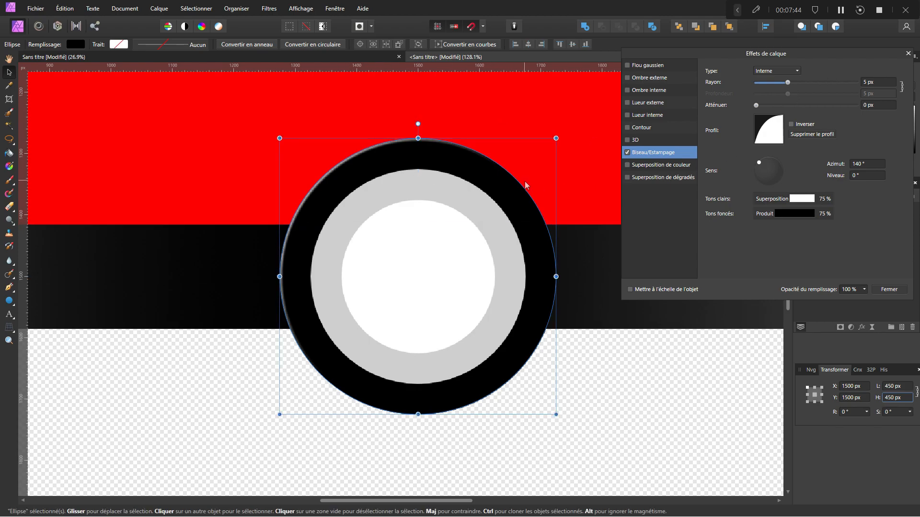
{"action": "scroll", "coordinate": [524, 194], "scroll_direction": "up", "scroll_amount": 1}
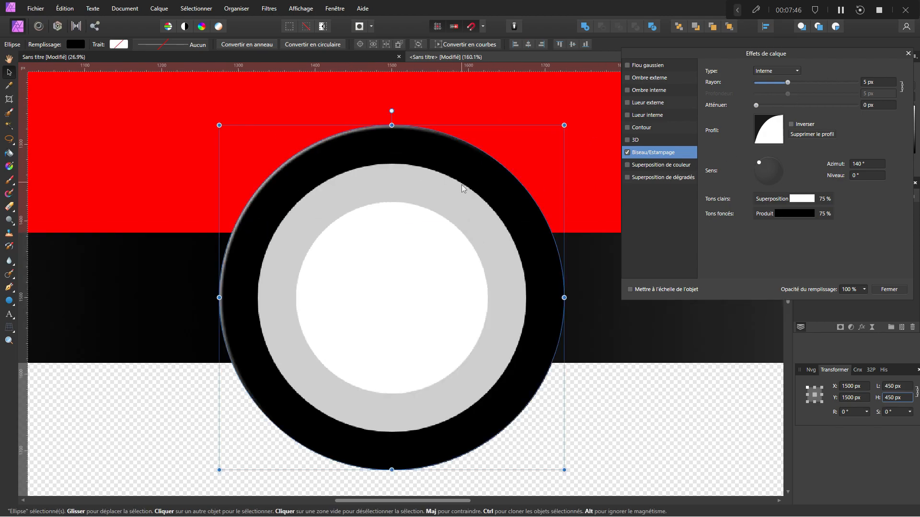
{"action": "left_click_drag", "start_coordinate": [790, 83], "coordinate": [803, 83]}
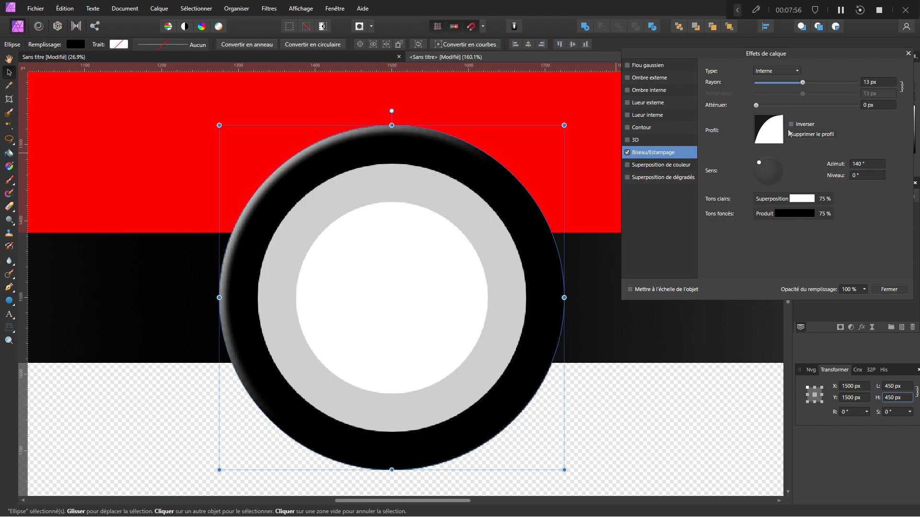
{"action": "left_click", "coordinate": [868, 108]}
{"action": "scroll", "coordinate": [418, 120], "scroll_direction": "up", "scroll_amount": 5}
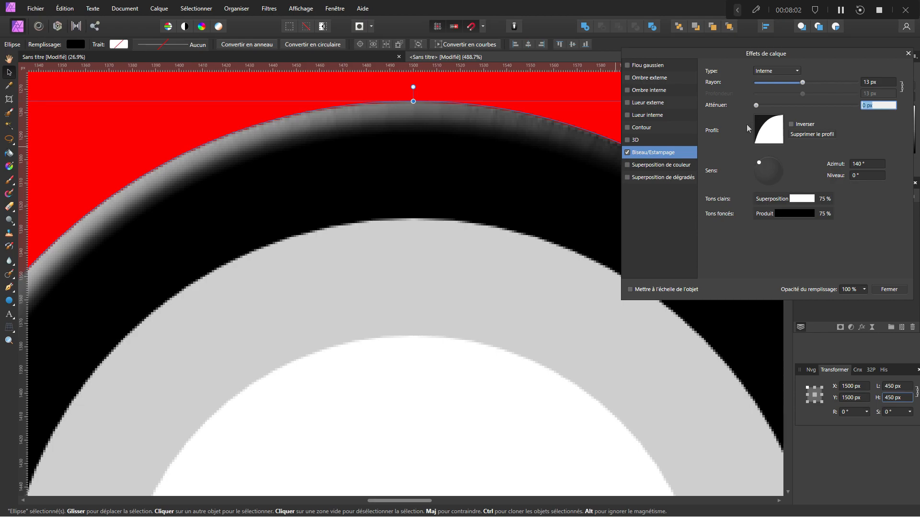
{"action": "left_click_drag", "start_coordinate": [757, 106], "coordinate": [798, 107]}
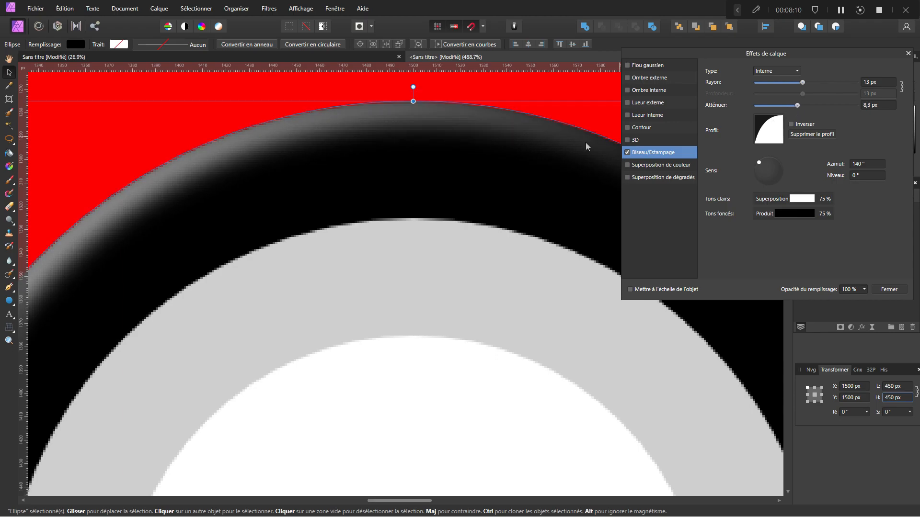
{"action": "scroll", "coordinate": [499, 206], "scroll_direction": "down", "scroll_amount": 10}
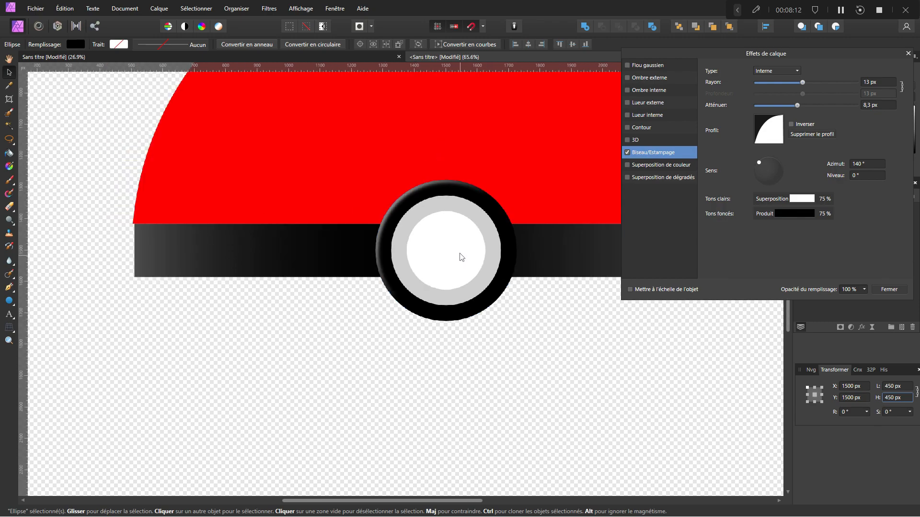
- Add a Bevel/Emboss effect of type Interne with a 10 px radius to the light gray circle
{"action": "left_click", "coordinate": [450, 203]}
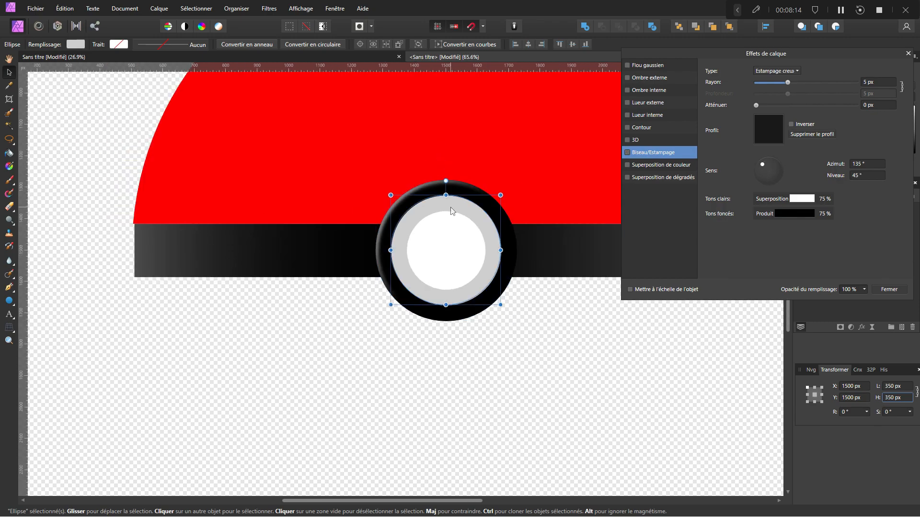
{"action": "left_click_drag", "start_coordinate": [508, 281], "coordinate": [460, 355]}
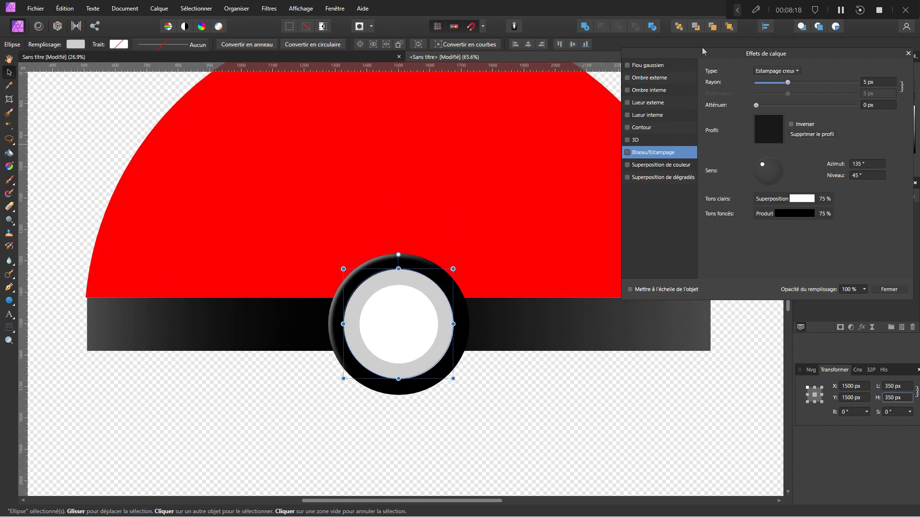
{"action": "left_click_drag", "start_coordinate": [704, 53], "coordinate": [580, 60]}
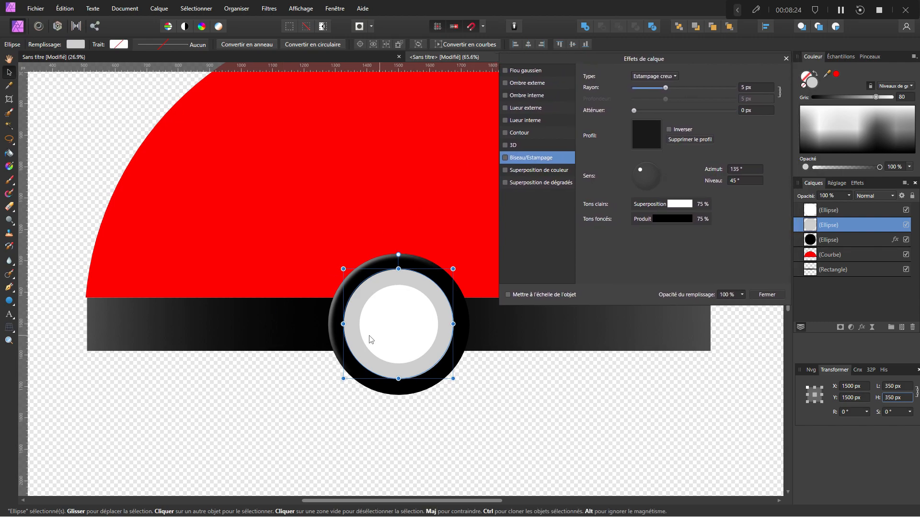
{"action": "scroll", "coordinate": [365, 312], "scroll_direction": "up", "scroll_amount": 5}
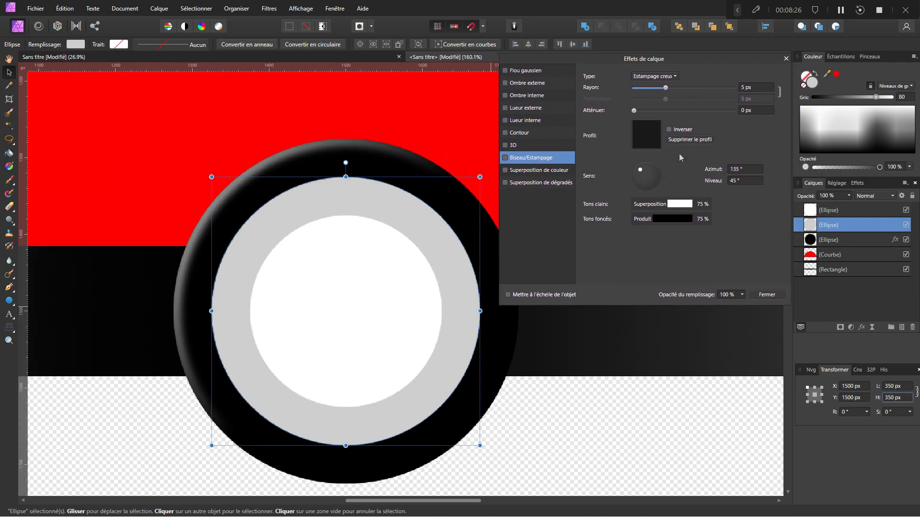
{"action": "left_click", "coordinate": [753, 88]}
{"action": "type", "text": "10"}
{"action": "left_click", "coordinate": [674, 77]}
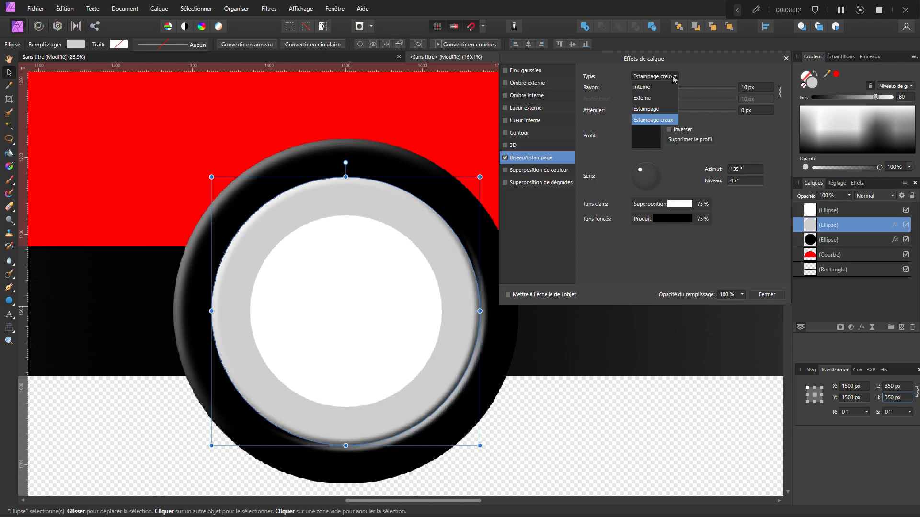
{"action": "left_click", "coordinate": [652, 87]}
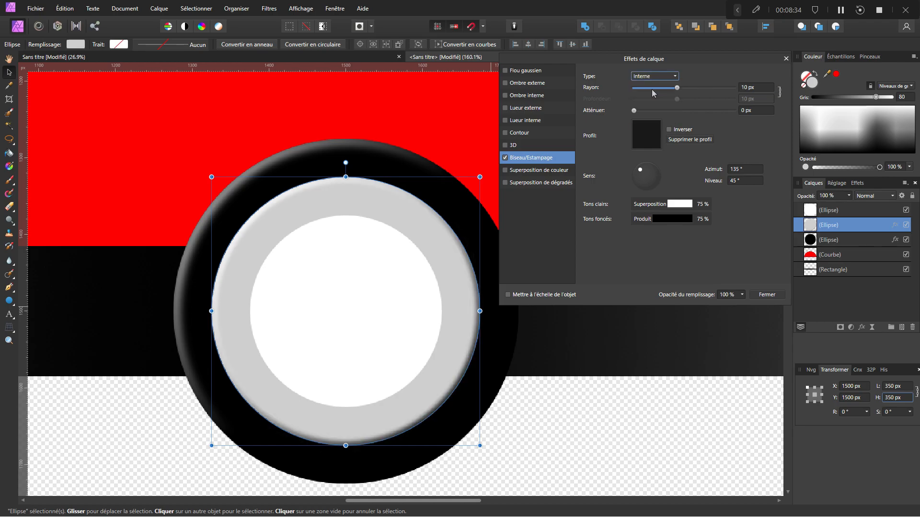
- Give the light gray circle's bevel an inverted straight-line profile with 1.8 px softening
{"action": "left_click", "coordinate": [654, 129]}
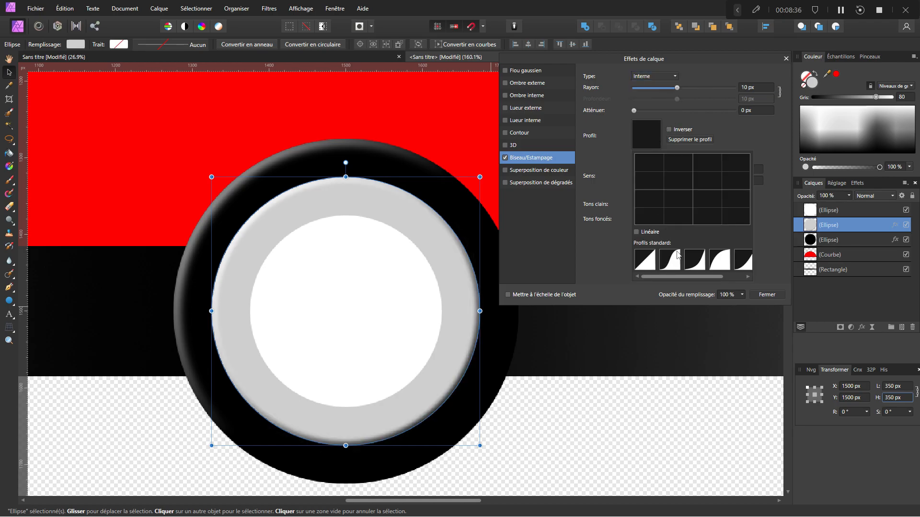
{"action": "left_click", "coordinate": [647, 260]}
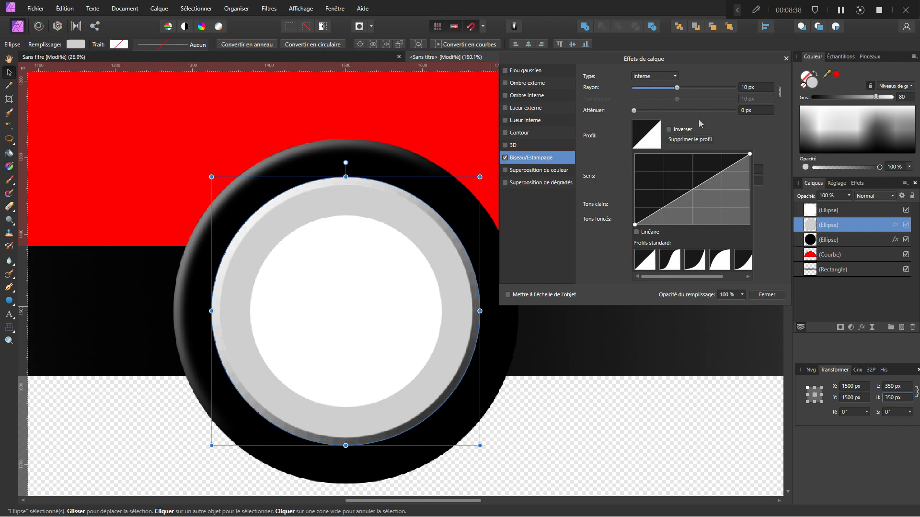
{"action": "left_click", "coordinate": [707, 128]}
{"action": "left_click", "coordinate": [686, 131]}
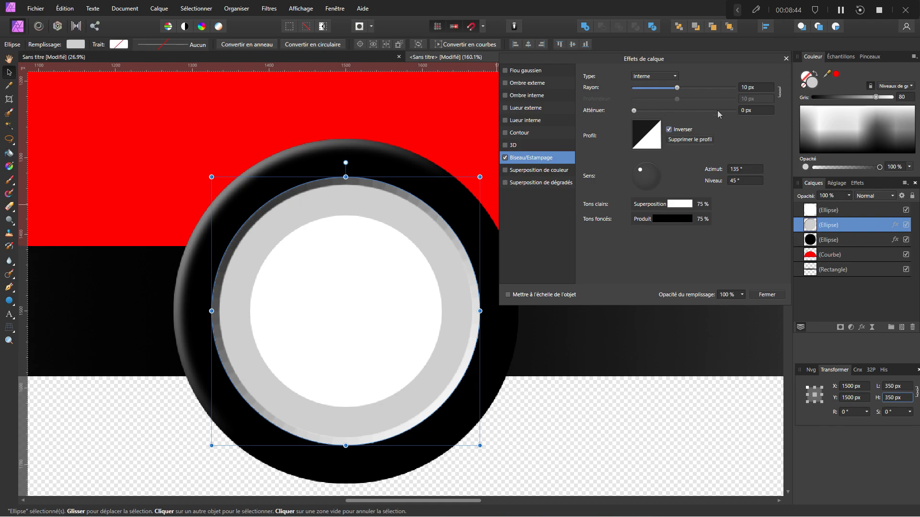
{"action": "left_click_drag", "start_coordinate": [634, 112], "coordinate": [643, 111]}
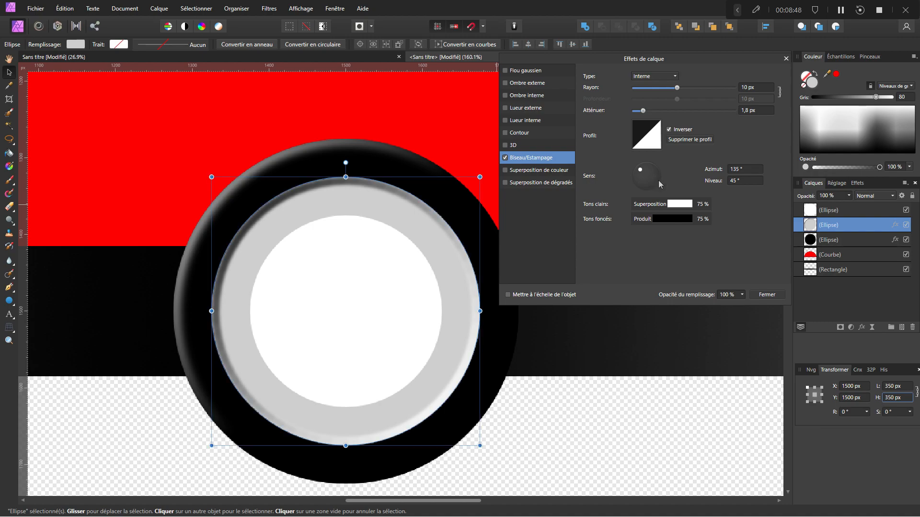
- Set the light gray circle's bevel lighting direction to an azimuth of 130° and a level of 0°
{"action": "left_click", "coordinate": [741, 170]}
{"action": "type", "text": "130"}
{"action": "left_click", "coordinate": [749, 182]}
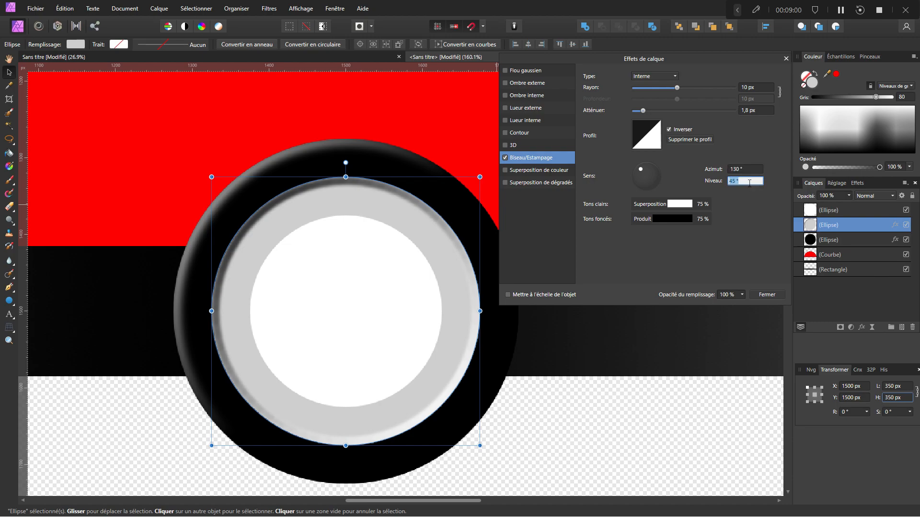
{"action": "type", "text": "0"}
{"action": "scroll", "coordinate": [378, 311], "scroll_direction": "down", "scroll_amount": 4}
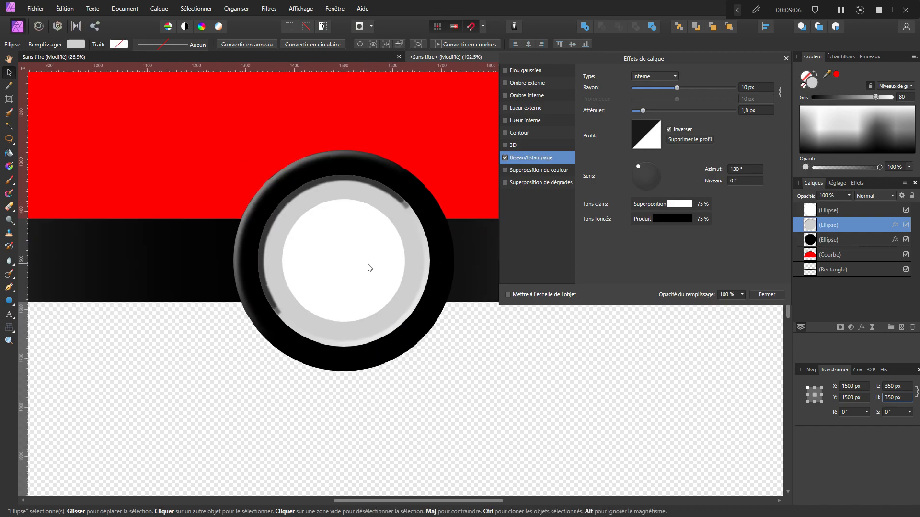
{"action": "scroll", "coordinate": [364, 297], "scroll_direction": "up", "scroll_amount": 6}
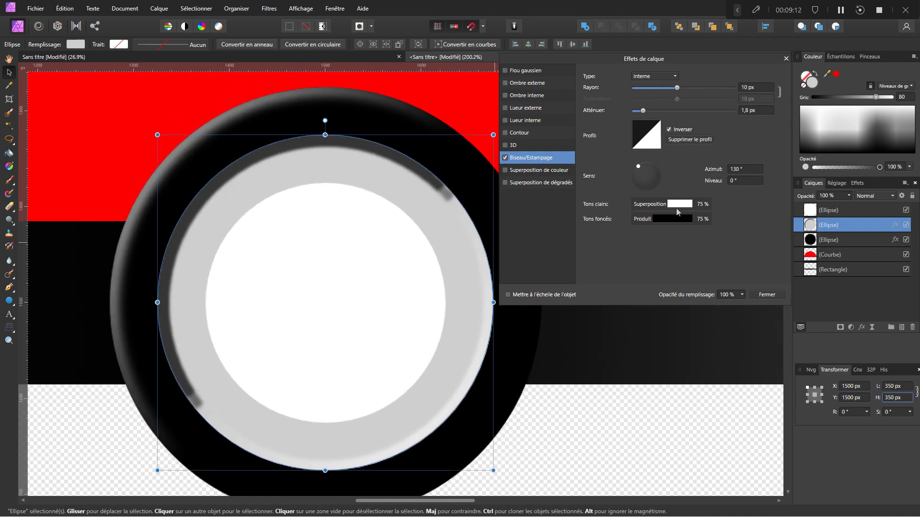
- Lower the light gray circle's bevel dark-tone opacity to 30% and change its light-tone color to black
{"action": "left_click", "coordinate": [691, 218]}
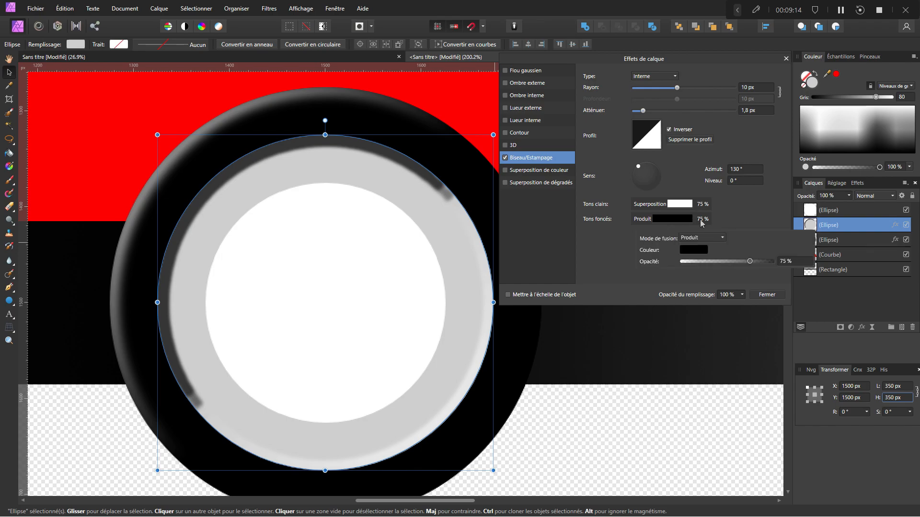
{"action": "left_click_drag", "start_coordinate": [732, 261], "coordinate": [709, 263]}
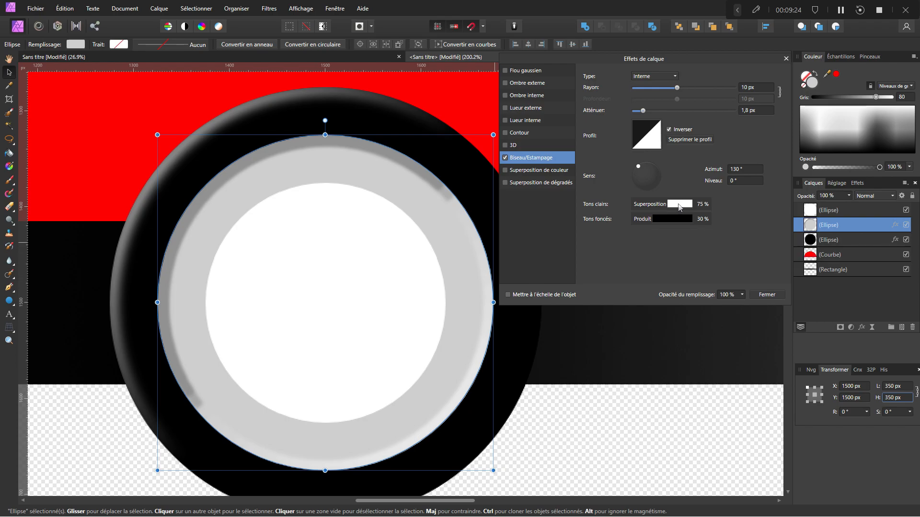
{"action": "left_click", "coordinate": [680, 205]}
{"action": "left_click", "coordinate": [696, 235]}
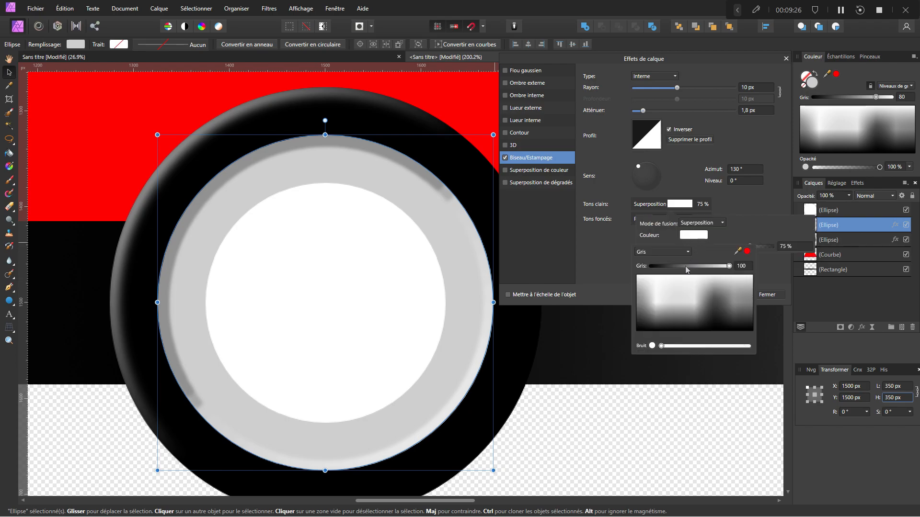
{"action": "left_click_drag", "start_coordinate": [686, 269], "coordinate": [625, 270]}
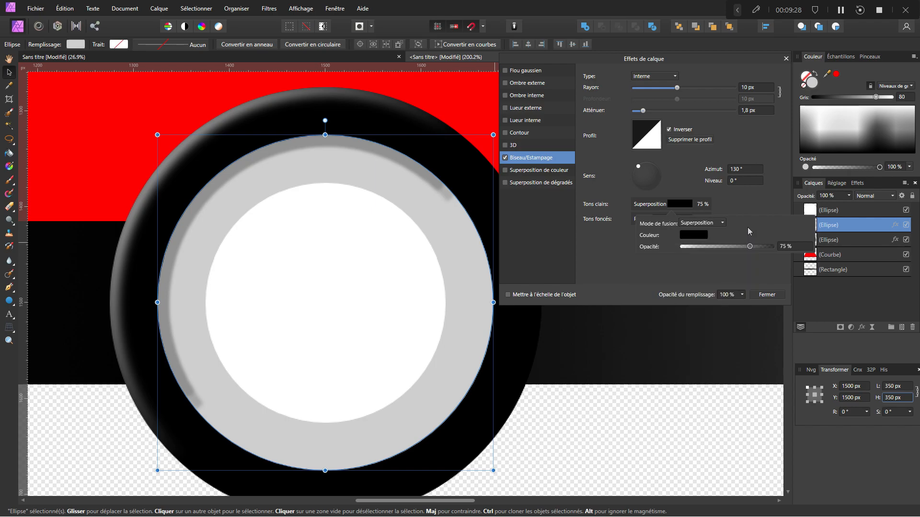
- Set the light gray circle's bevel light tones to the Produit blend mode with 57% opacity
{"action": "left_click_drag", "start_coordinate": [750, 246], "coordinate": [804, 256]}
{"action": "left_click", "coordinate": [709, 224]}
{"action": "scroll", "coordinate": [708, 236], "scroll_direction": "up", "scroll_amount": 3}
{"action": "left_click", "coordinate": [693, 261]}
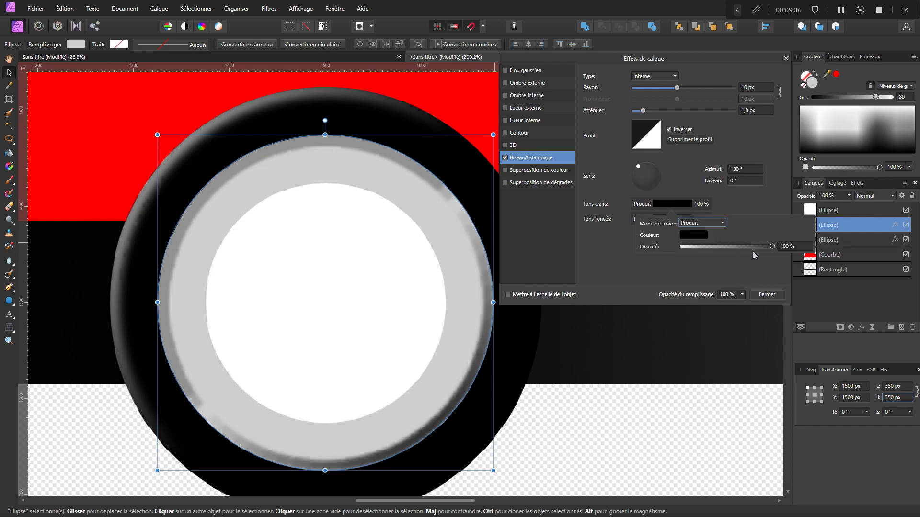
{"action": "left_click_drag", "start_coordinate": [772, 248], "coordinate": [733, 252]}
{"action": "scroll", "coordinate": [421, 313], "scroll_direction": "down", "scroll_amount": 6}
{"action": "scroll", "coordinate": [406, 322], "scroll_direction": "up", "scroll_amount": 1}
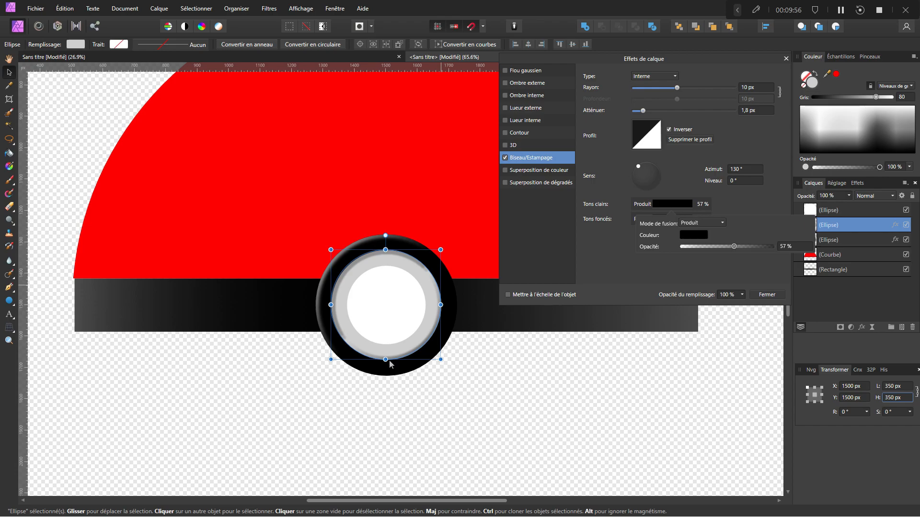
{"action": "left_click", "coordinate": [391, 340]}
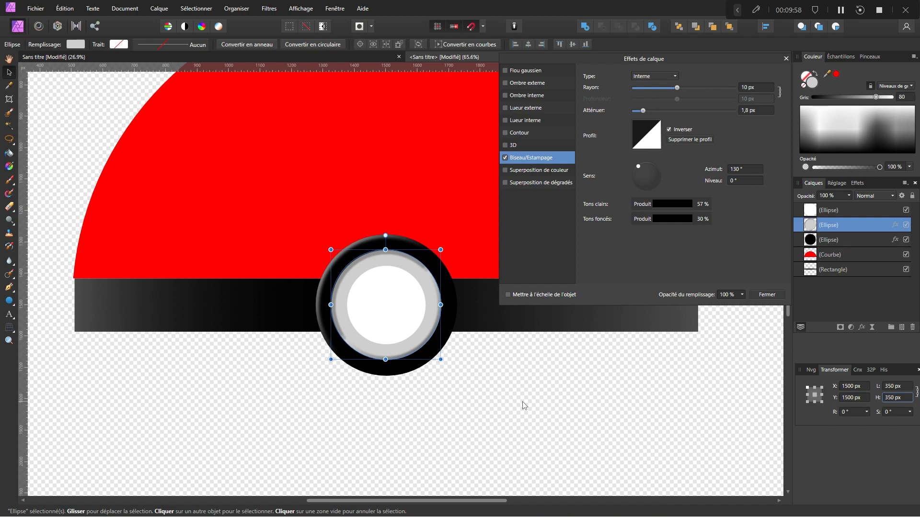
{"action": "left_click", "coordinate": [523, 402]}
- Add a Bevel/Emboss effect of type Interne with the rounded convex standard profile to the central white circle
{"action": "left_click", "coordinate": [411, 332]}
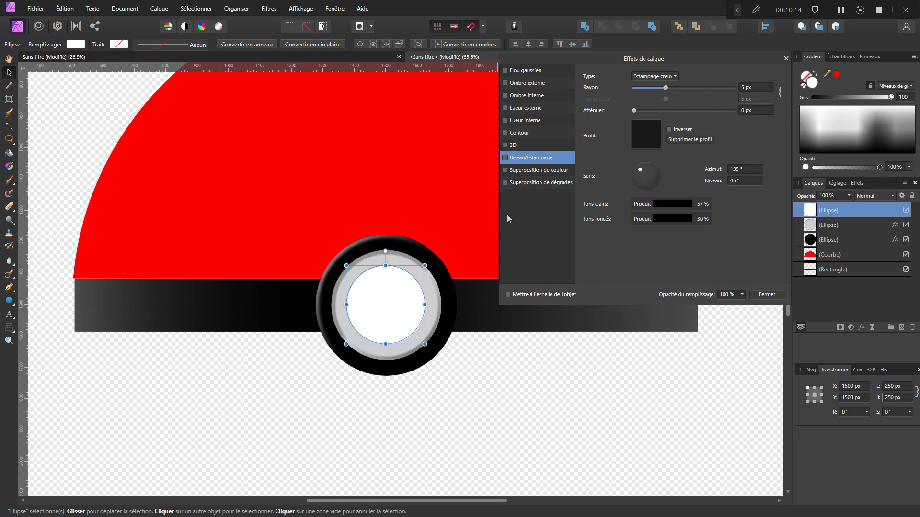
{"action": "left_click", "coordinate": [506, 159]}
{"action": "scroll", "coordinate": [426, 283], "scroll_direction": "up", "scroll_amount": 5}
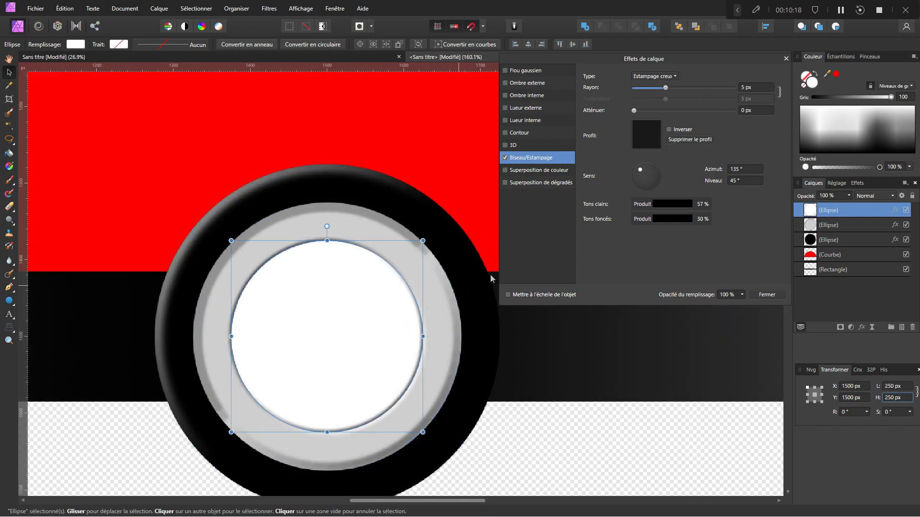
{"action": "left_click", "coordinate": [670, 78]}
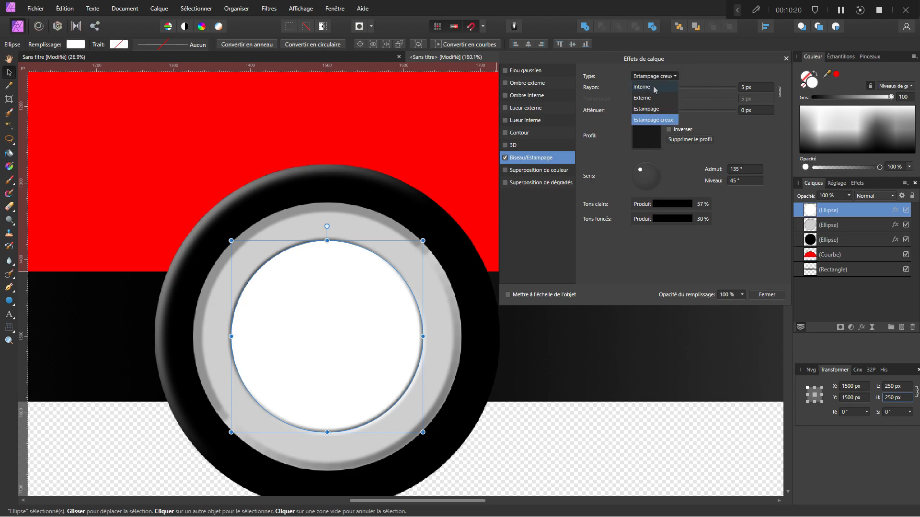
{"action": "left_click", "coordinate": [656, 87]}
{"action": "left_click", "coordinate": [655, 140]}
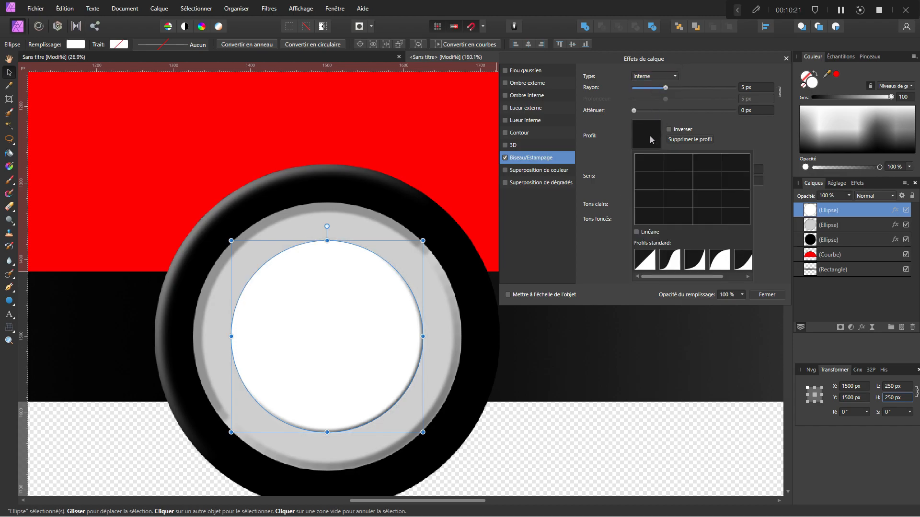
{"action": "left_click", "coordinate": [720, 265]}
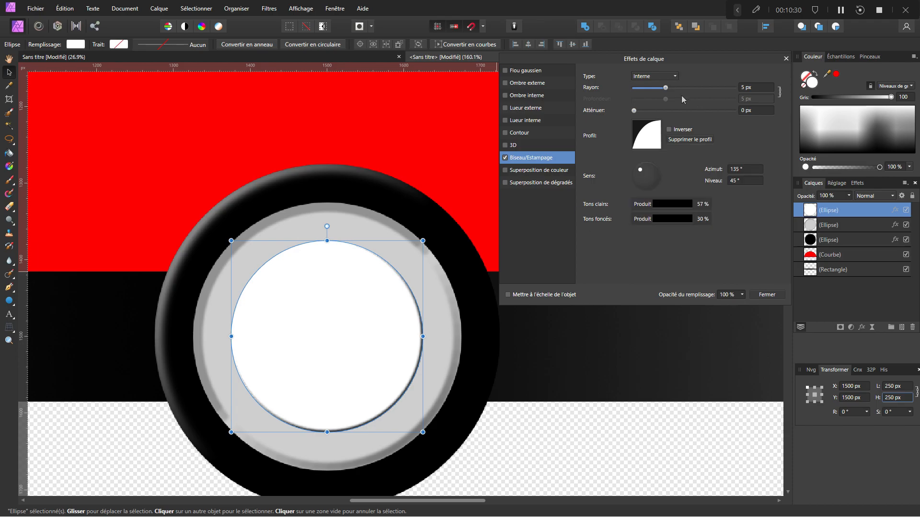
- Set the white circle's bevel to a 27.4 px radius, 19.5 px softening, -125.5° azimuth and 81° level
{"action": "left_click_drag", "start_coordinate": [667, 89], "coordinate": [699, 88]}
{"action": "left_click_drag", "start_coordinate": [634, 111], "coordinate": [694, 111]}
{"action": "left_click_drag", "start_coordinate": [713, 113], "coordinate": [731, 114]}
{"action": "left_click_drag", "start_coordinate": [650, 173], "coordinate": [646, 179]}
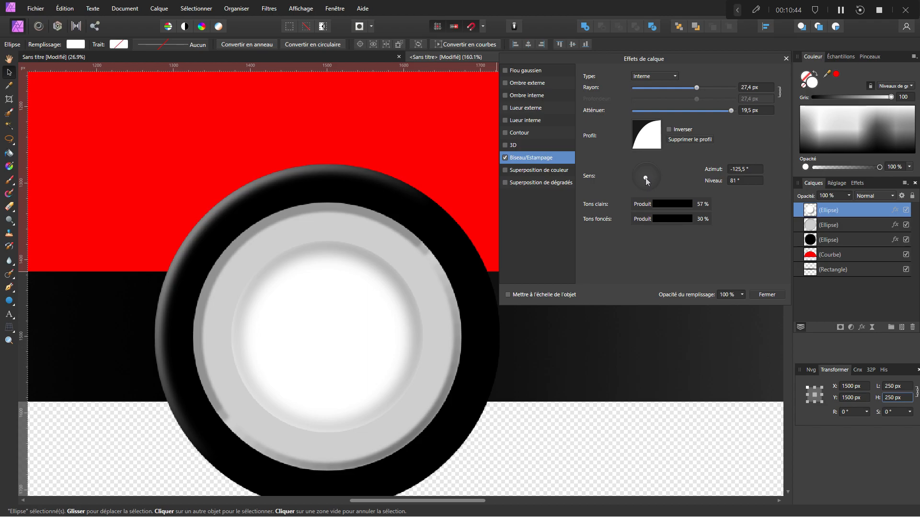
{"action": "scroll", "coordinate": [390, 312], "scroll_direction": "down", "scroll_amount": 4}
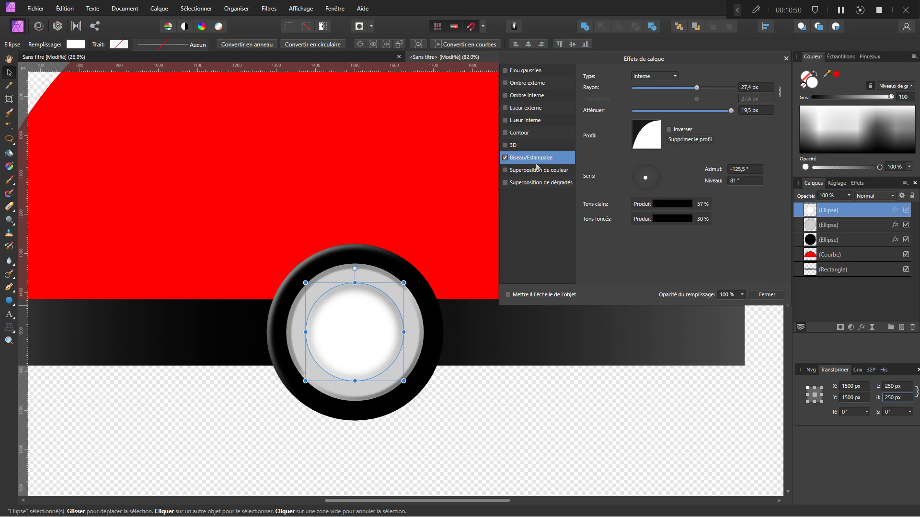
- Add a black exterior Contour effect to the white circle with a 7.2 px radius and 50% opacity
{"action": "left_click", "coordinate": [527, 132]}
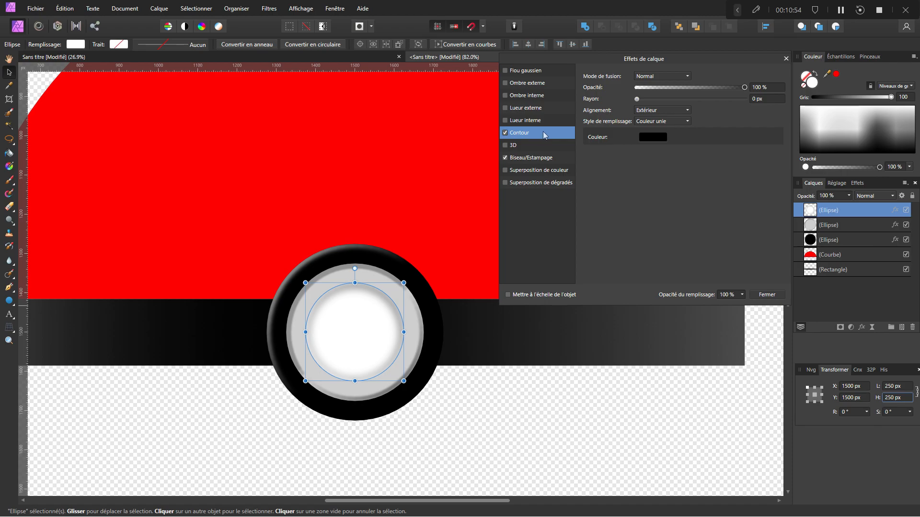
{"action": "left_click_drag", "start_coordinate": [637, 99], "coordinate": [676, 100]}
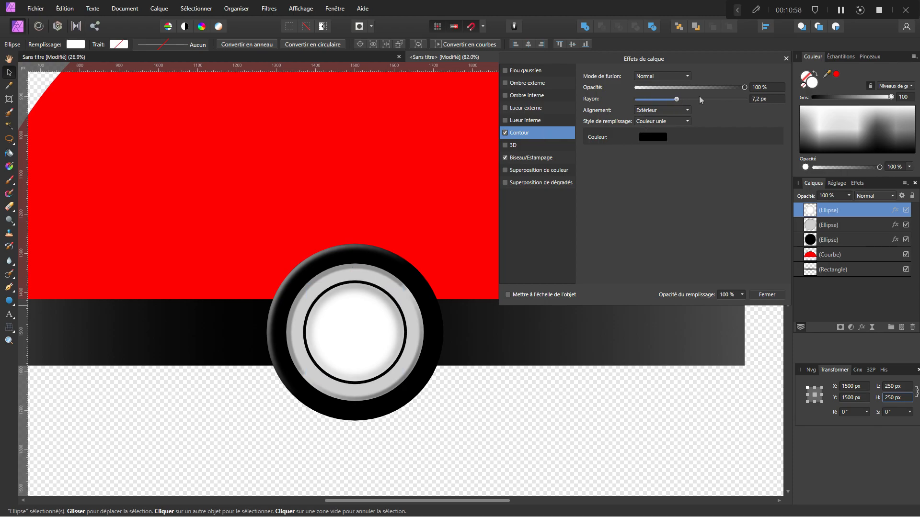
{"action": "left_click", "coordinate": [765, 88]}
{"action": "type", "text": "50"}
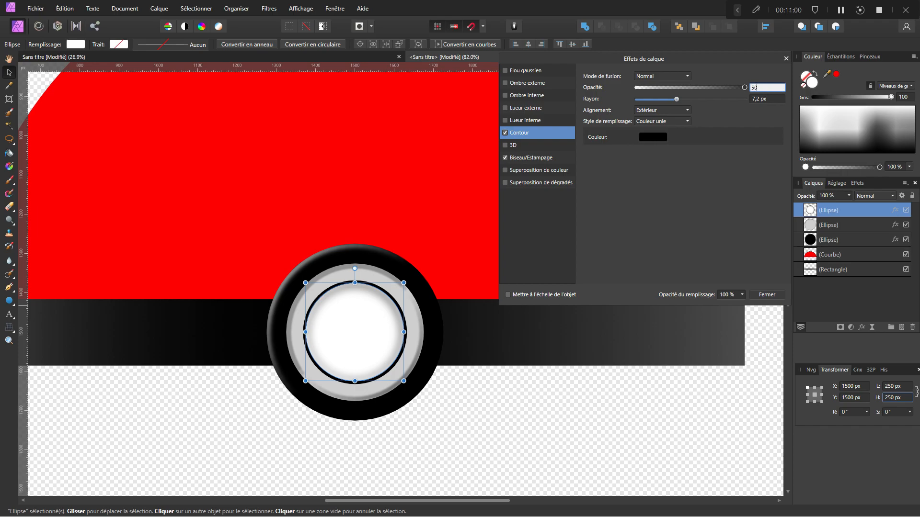
{"action": "key", "text": "Tab"}
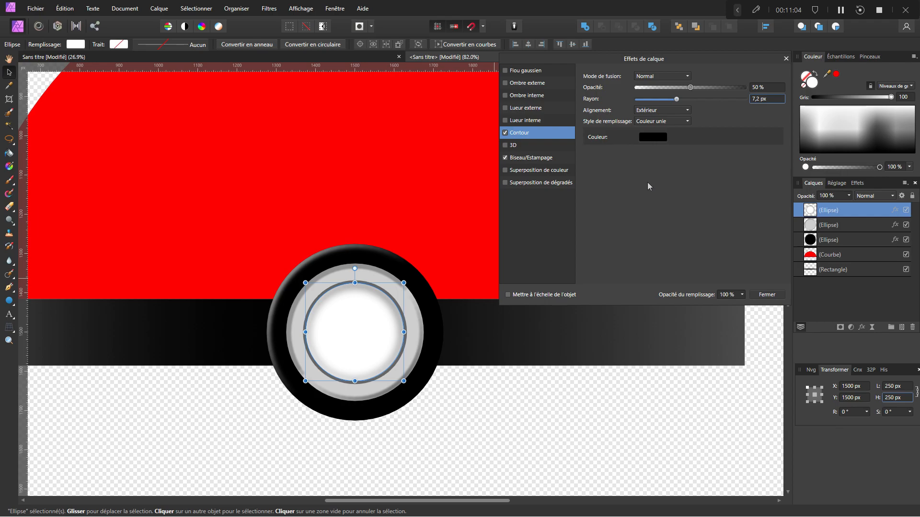
{"action": "left_click", "coordinate": [765, 295]}
{"action": "key", "text": "ctrl+0"}
{"action": "left_click", "coordinate": [409, 413]}
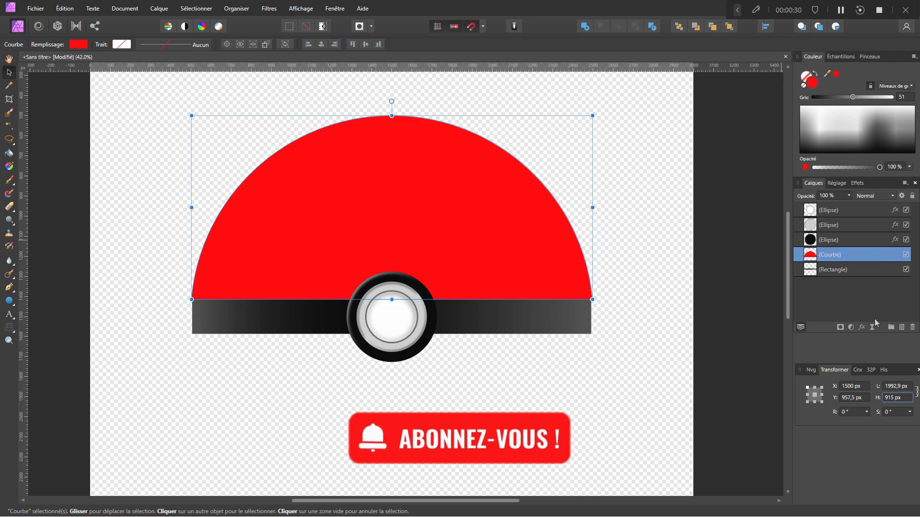
- Add a Bevel/Emboss effect of type Interne to the red dome
{"action": "left_click", "coordinate": [862, 327]}
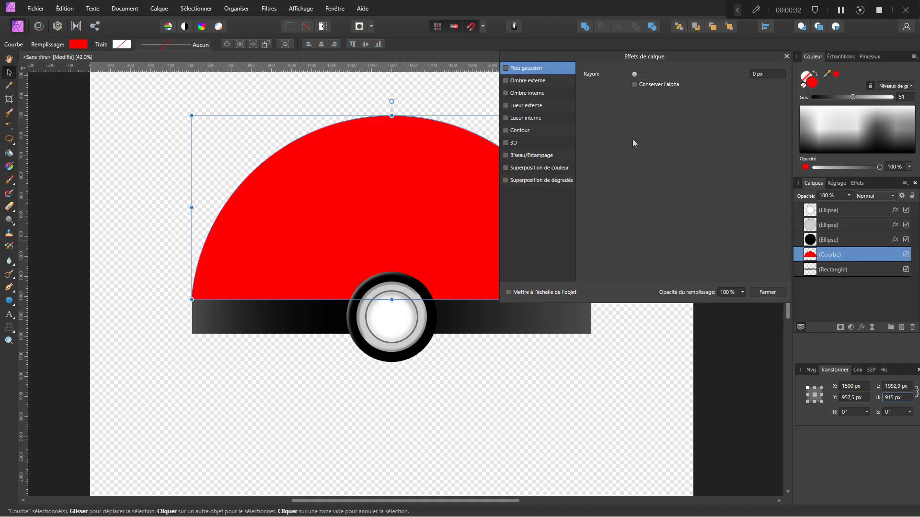
{"action": "left_click", "coordinate": [524, 158]}
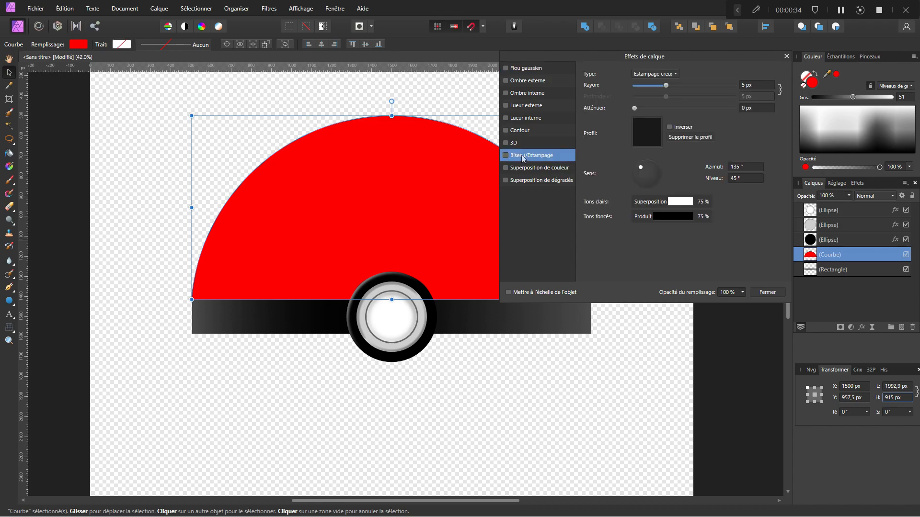
{"action": "left_click", "coordinate": [506, 156]}
{"action": "left_click", "coordinate": [659, 75]}
{"action": "left_click", "coordinate": [657, 83]}
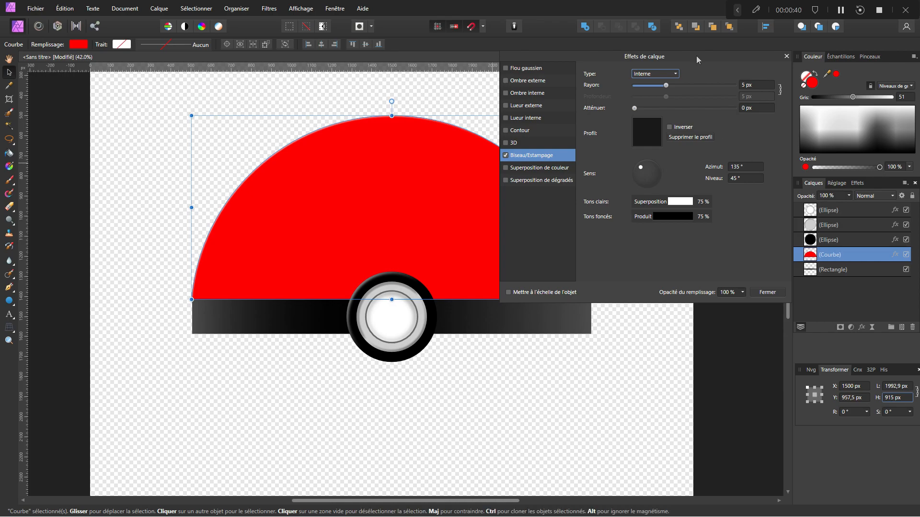
- Set the red dome's bevel radius to 15 px and its softening to 50 px
{"action": "left_click", "coordinate": [748, 87]}
{"action": "type", "text": "15"}
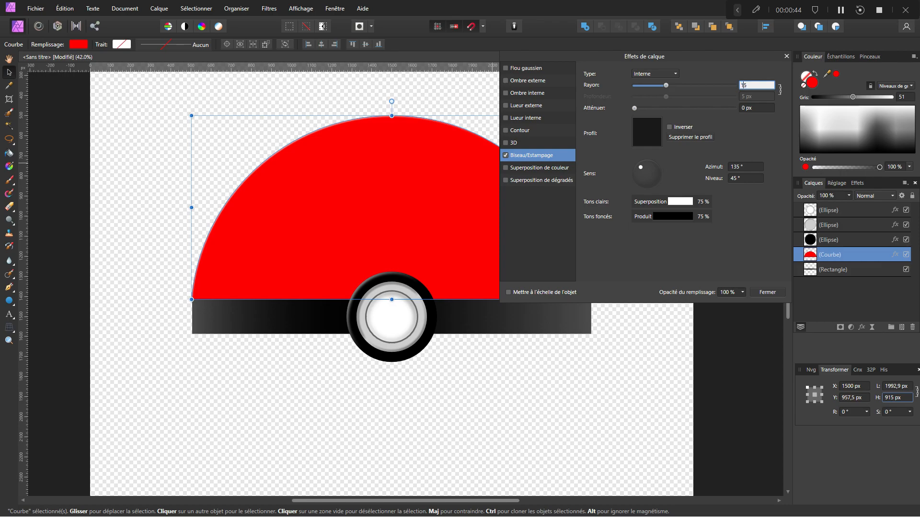
{"action": "key", "text": "Return"}
{"action": "left_click", "coordinate": [760, 109]}
{"action": "type", "text": "50"}
{"action": "key", "text": "Return"}
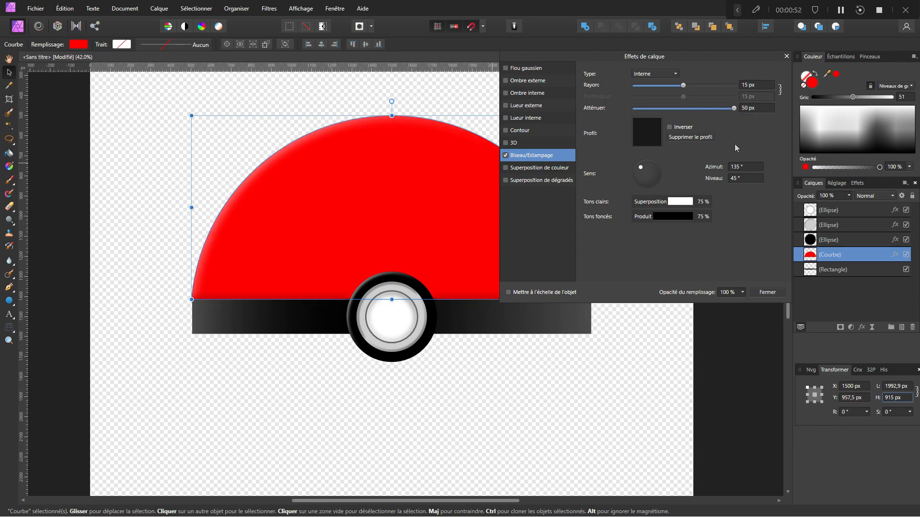
- Set the red dome's bevel lighting direction to an azimuth of 90° and a level of 30°
{"action": "left_click", "coordinate": [752, 166]}
{"action": "type", "text": "90"}
{"action": "key", "text": "Tab"}
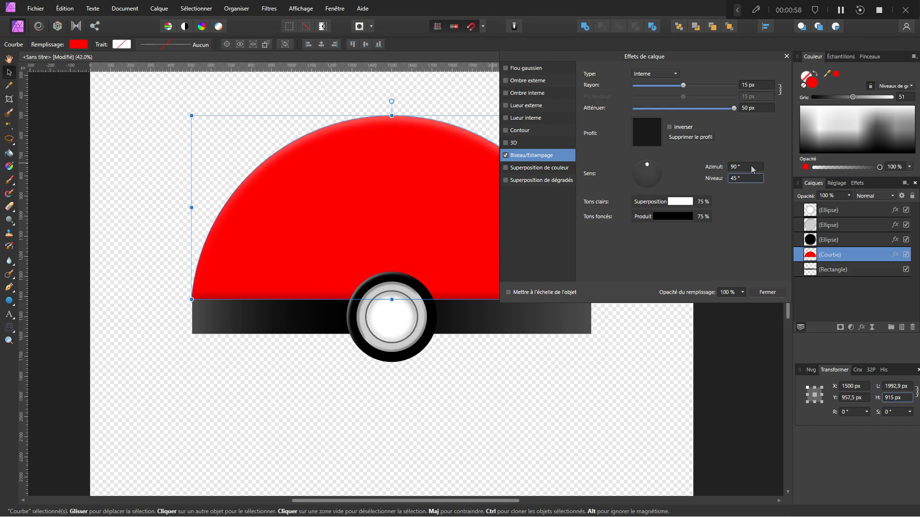
{"action": "left_click", "coordinate": [751, 178]}
{"action": "type", "text": "30"}
{"action": "key", "text": "Return"}
- Switch the red dome's bevel light tones to the Normal blend mode and change their color to black
{"action": "scroll", "coordinate": [313, 304], "scroll_direction": "up", "scroll_amount": 2}
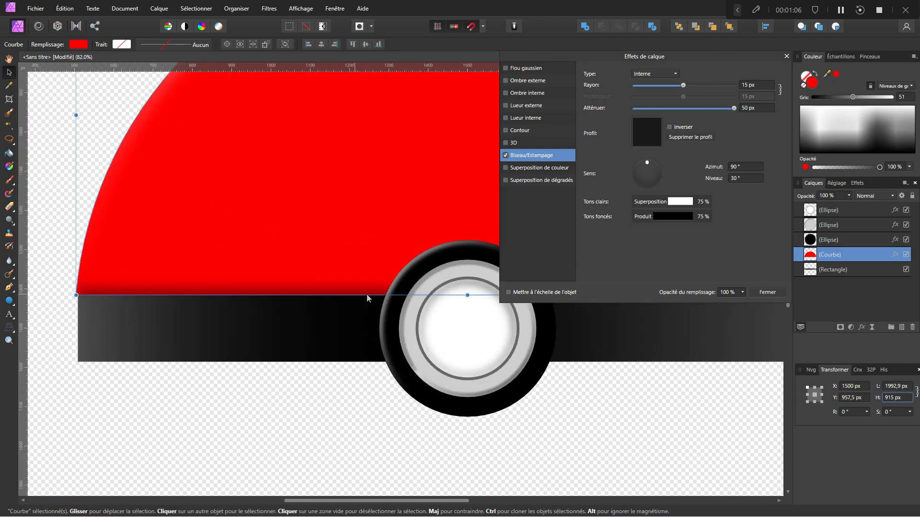
{"action": "scroll", "coordinate": [359, 297], "scroll_direction": "down", "scroll_amount": 2}
{"action": "mouse_move", "coordinate": [381, 309]}
{"action": "left_mouse_down"}
{"action": "mouse_move", "coordinate": [306, 307]}
{"action": "mouse_move", "coordinate": [323, 319]}
{"action": "left_mouse_up"}
{"action": "scroll", "coordinate": [317, 309], "scroll_direction": "down", "scroll_amount": 1}
{"action": "scroll", "coordinate": [324, 320], "scroll_direction": "up", "scroll_amount": 1}
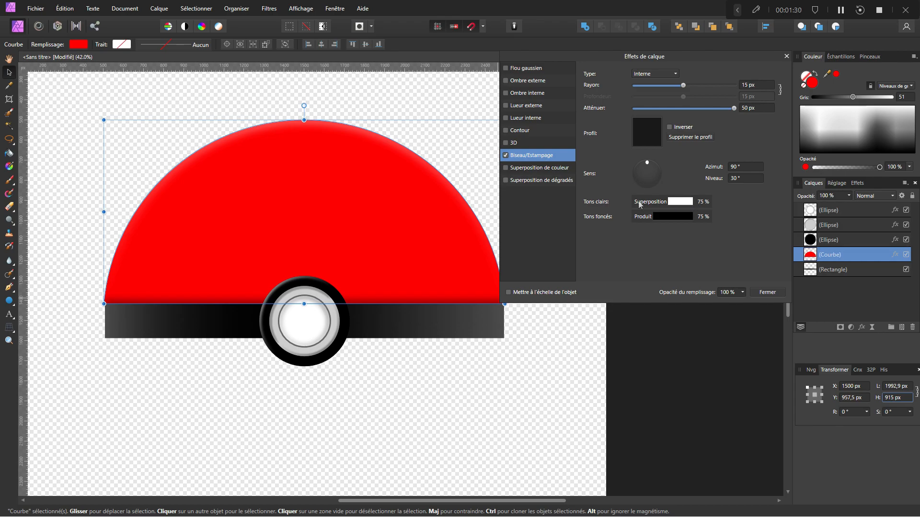
{"action": "left_click", "coordinate": [676, 203]}
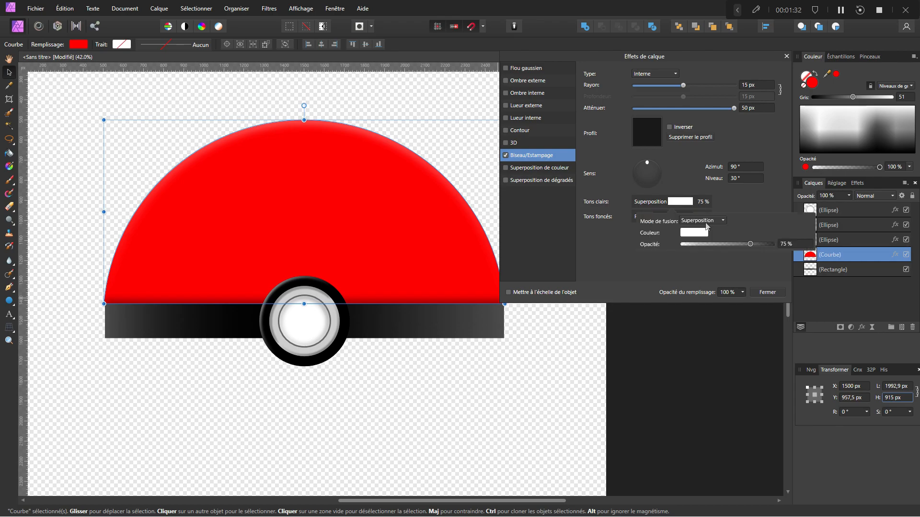
{"action": "left_click", "coordinate": [700, 222]}
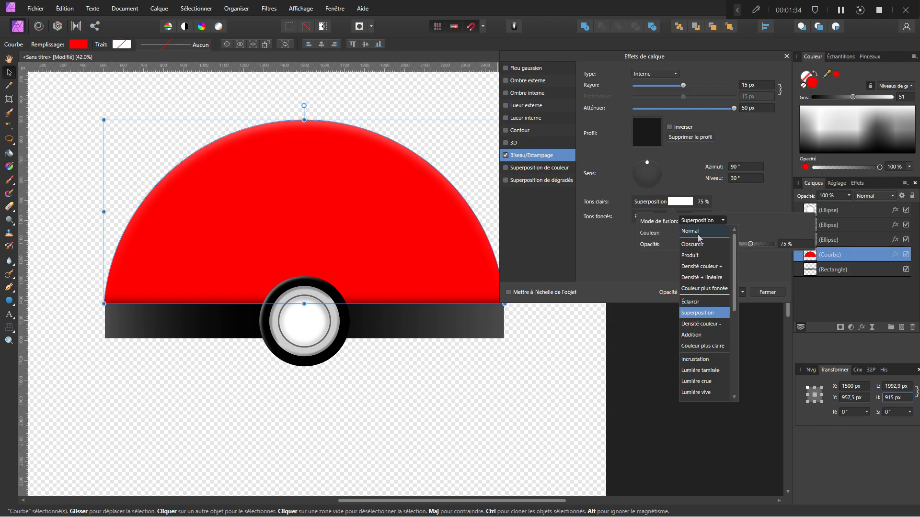
{"action": "left_click", "coordinate": [699, 231]}
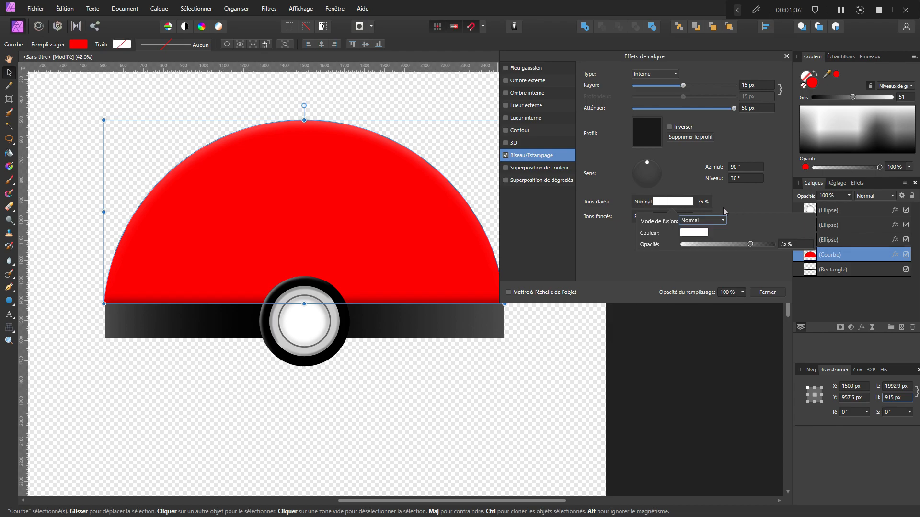
{"action": "left_click", "coordinate": [704, 231]}
{"action": "left_click_drag", "start_coordinate": [732, 264], "coordinate": [638, 271]}
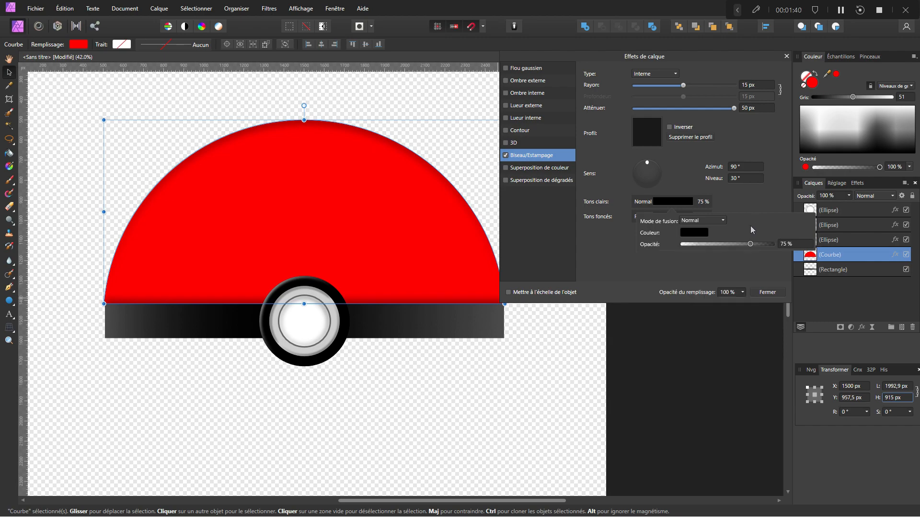
- Raise the red dome's bevel light-tone opacity to 100% and close the layer effects
{"action": "left_click", "coordinate": [791, 244]}
{"action": "type", "text": "100"}
{"action": "key", "text": "Return"}
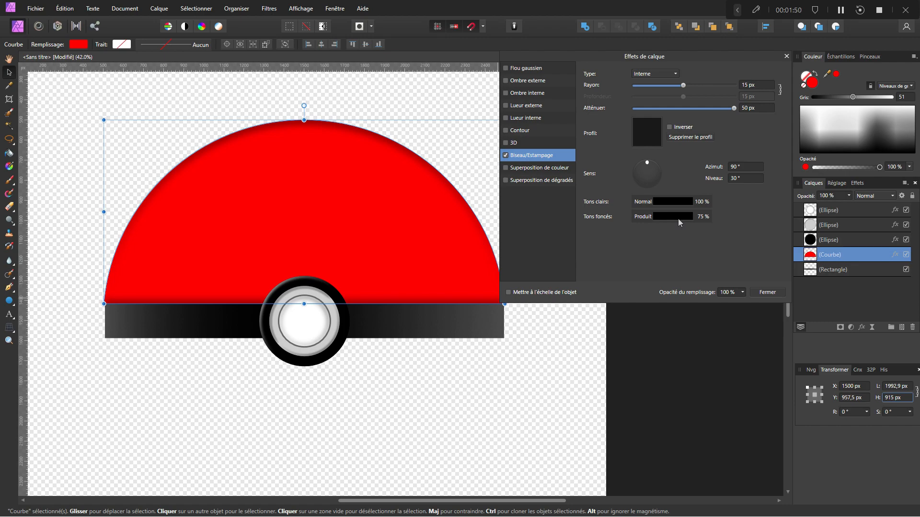
{"action": "left_click", "coordinate": [468, 168]}
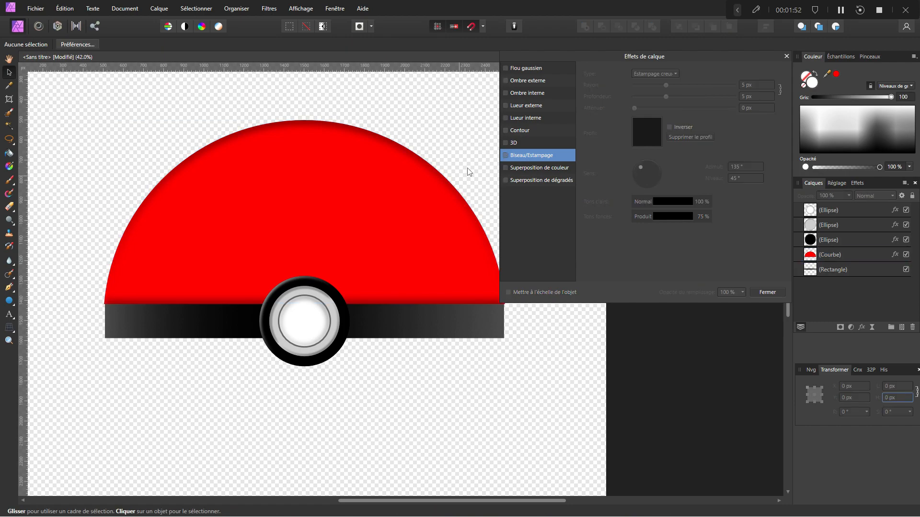
{"action": "left_click", "coordinate": [768, 292]}
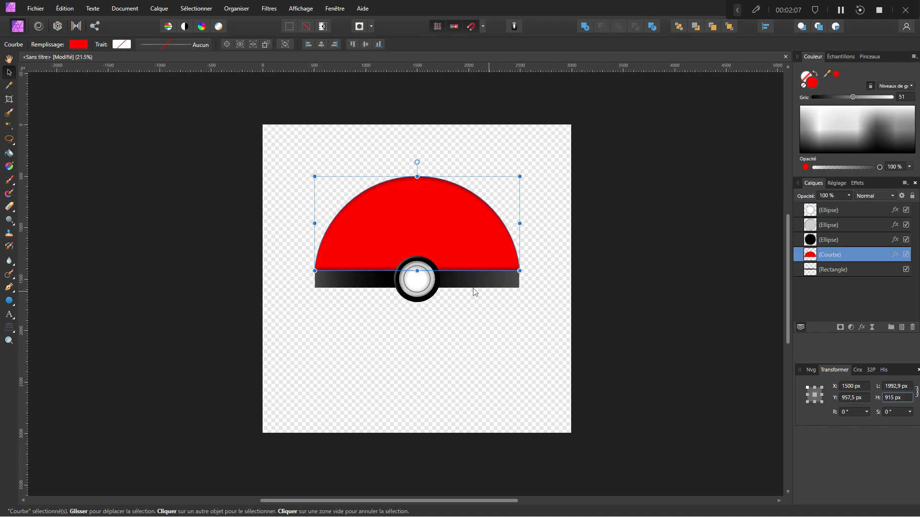
- Duplicate the red dome, flip the copy vertically and align it directly below the black band as the lower half
{"action": "key", "text": "ctrl+j"}
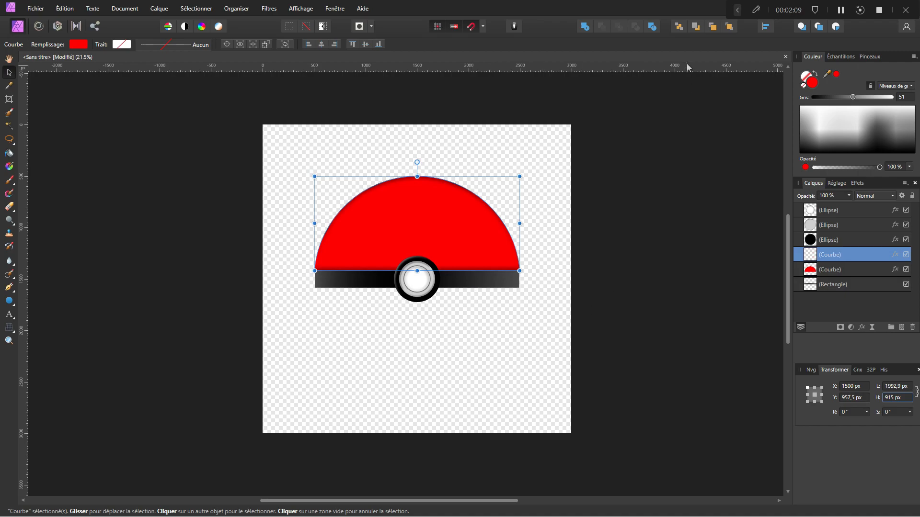
{"action": "right_click", "coordinate": [473, 218]}
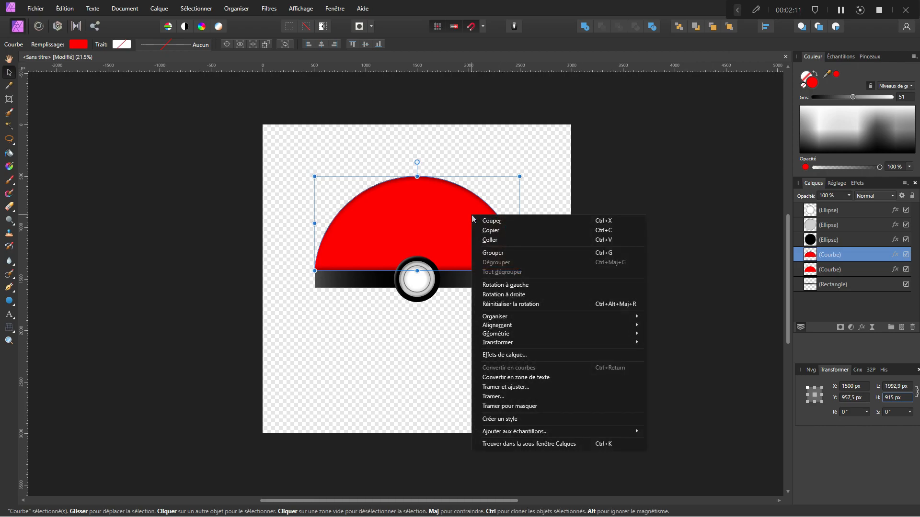
{"action": "mouse_move", "coordinate": [492, 343]}
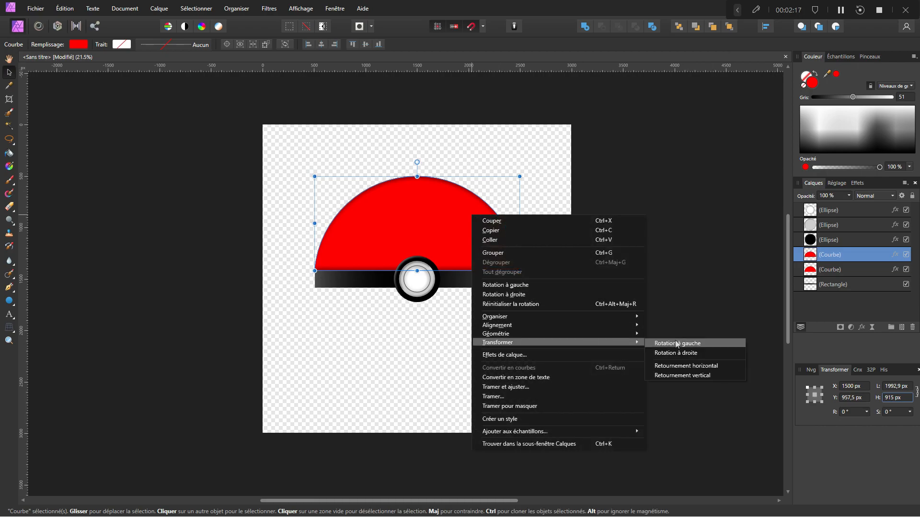
{"action": "left_click", "coordinate": [699, 375]}
{"action": "left_click_drag", "start_coordinate": [468, 219], "coordinate": [475, 332]}
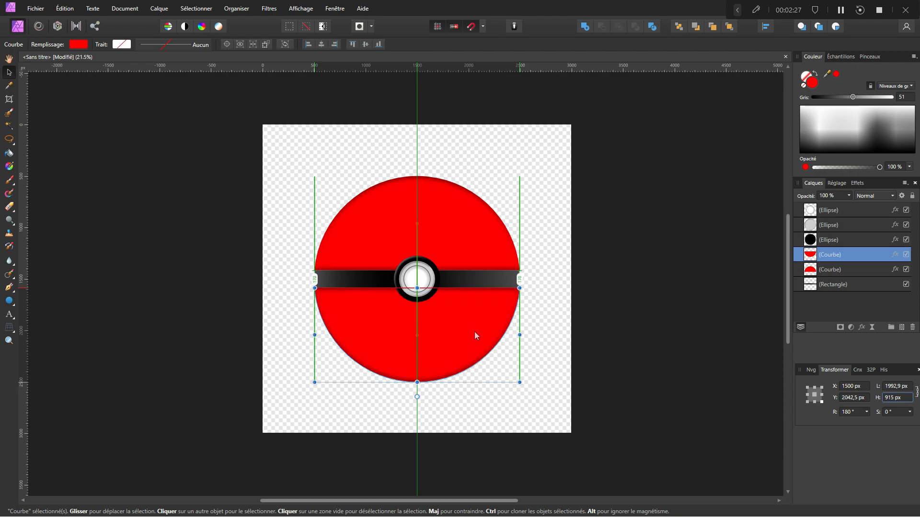
{"action": "left_click_drag", "start_coordinate": [474, 332], "coordinate": [475, 331]}
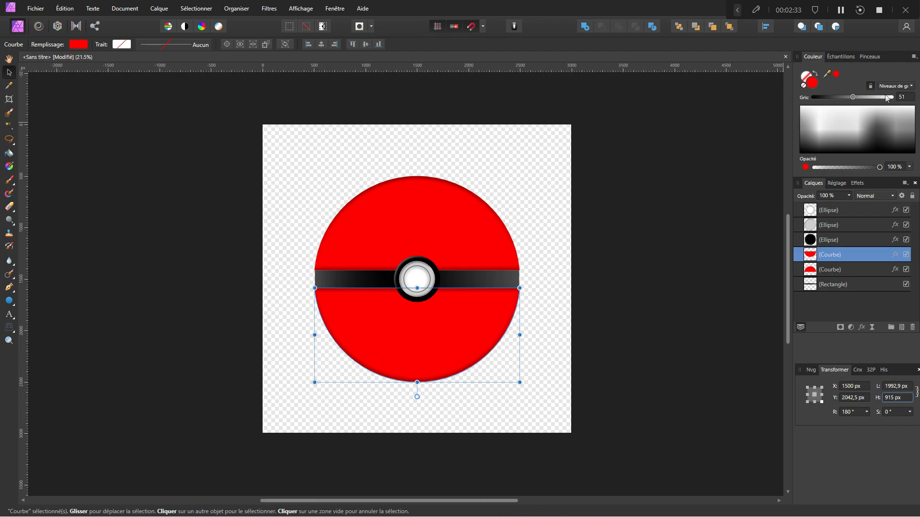
- Fill the lower half of the ball with white at a gray level of 100 and deselect it
{"action": "left_click_drag", "start_coordinate": [888, 97], "coordinate": [908, 107]}
{"action": "left_click", "coordinate": [463, 420]}
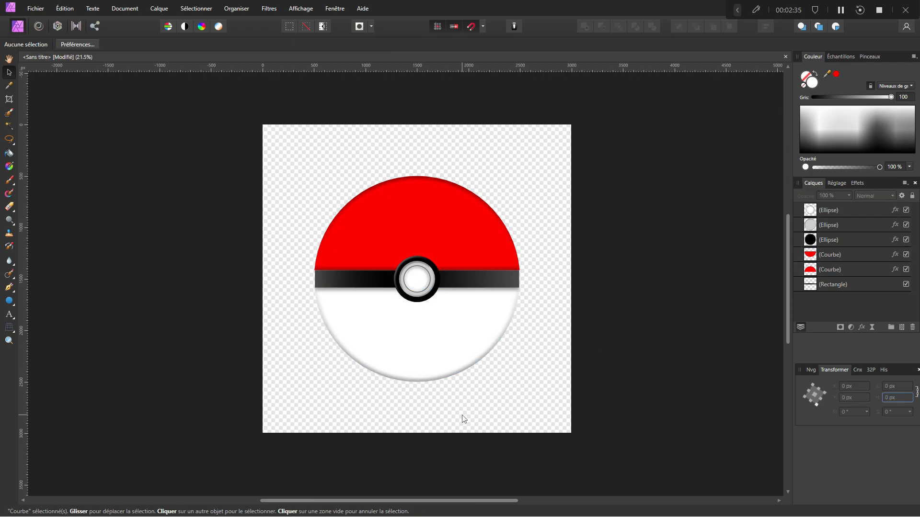
{"action": "scroll", "coordinate": [415, 329], "scroll_direction": "up", "scroll_amount": 2}
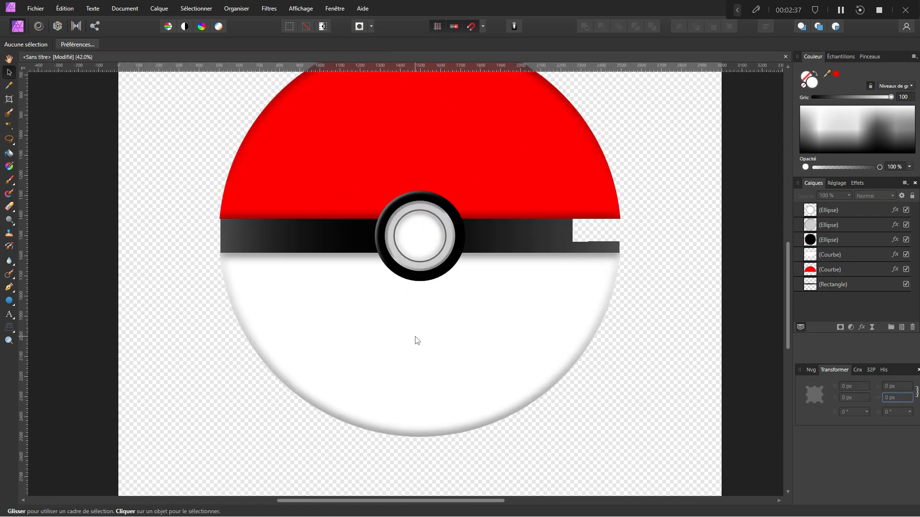
{"action": "scroll", "coordinate": [620, 294], "scroll_direction": "up", "scroll_amount": 2}
{"action": "scroll", "coordinate": [534, 279], "scroll_direction": "down", "scroll_amount": 2}
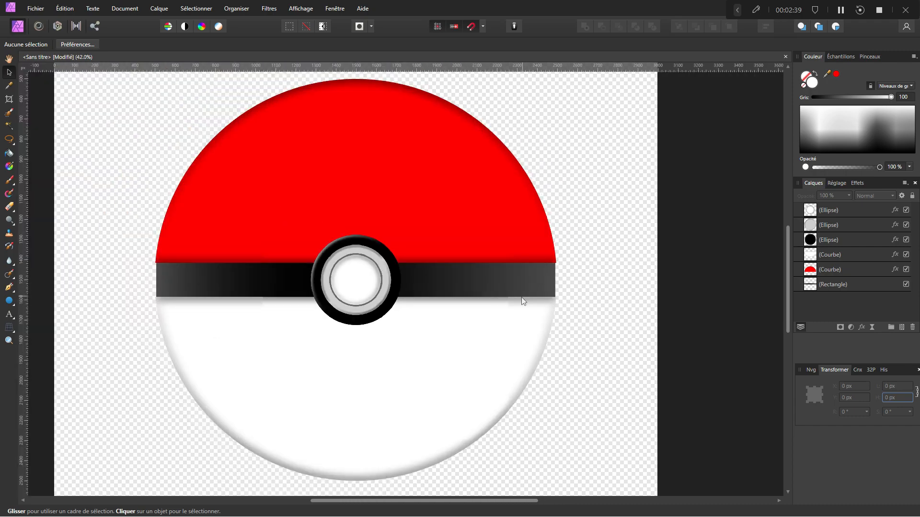
{"action": "scroll", "coordinate": [473, 318], "scroll_direction": "down", "scroll_amount": 2}
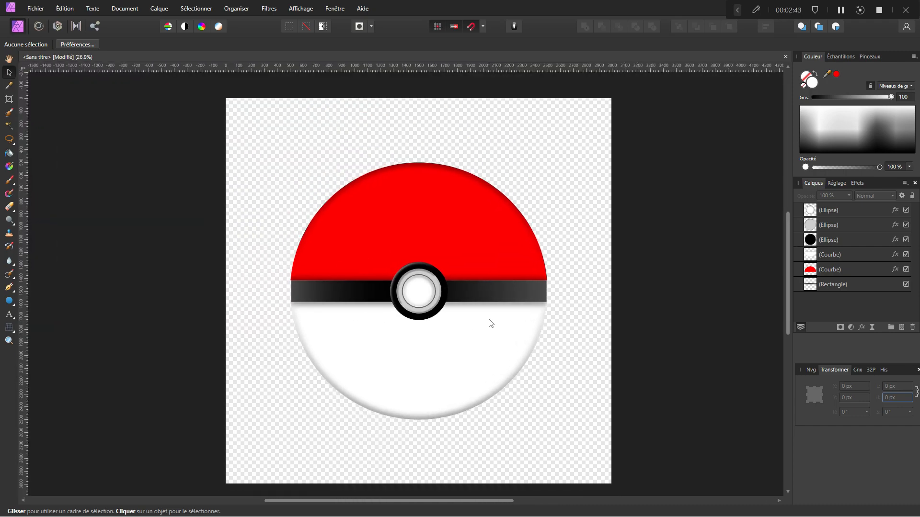
- Group all six shape layers and rename the group Pokeball
{"action": "left_click", "coordinate": [849, 210]}
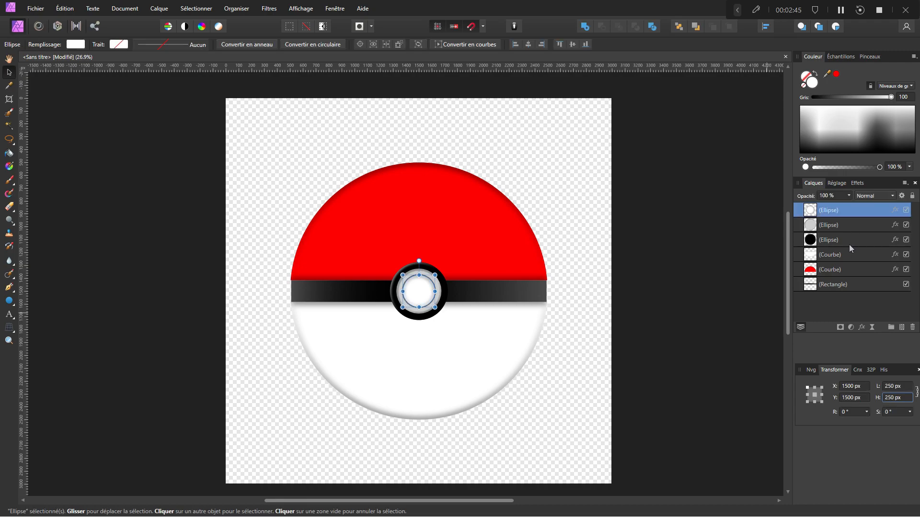
{"action": "left_click", "coordinate": [842, 285], "text": "shift"}
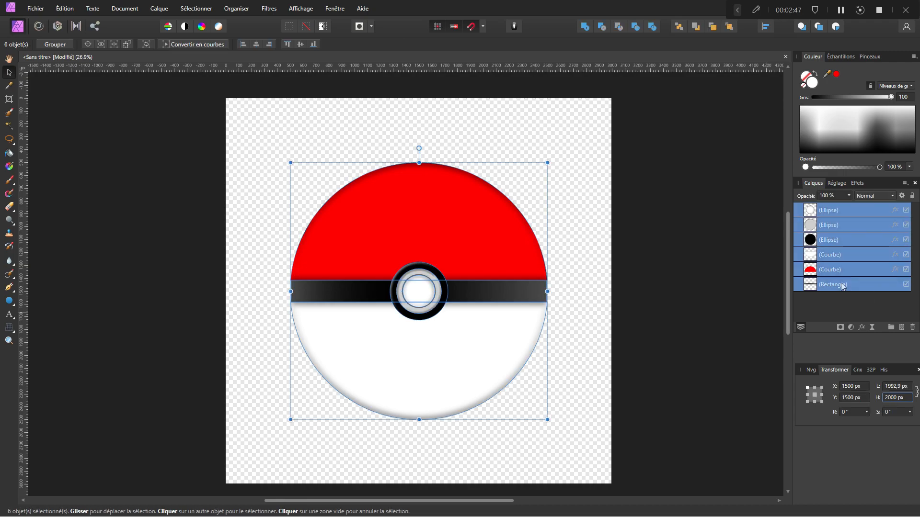
{"action": "key", "text": "ctrl+g"}
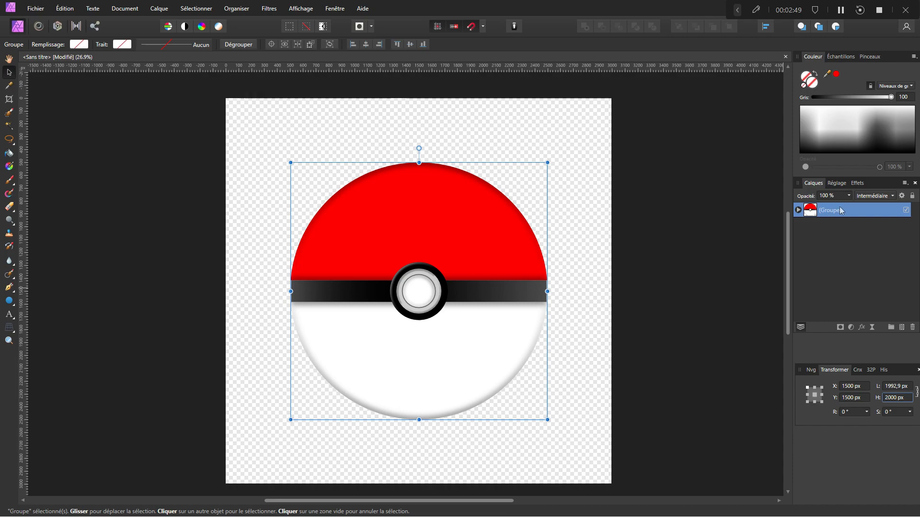
{"action": "double_click", "coordinate": [840, 211]}
{"action": "type", "text": "Pok"}
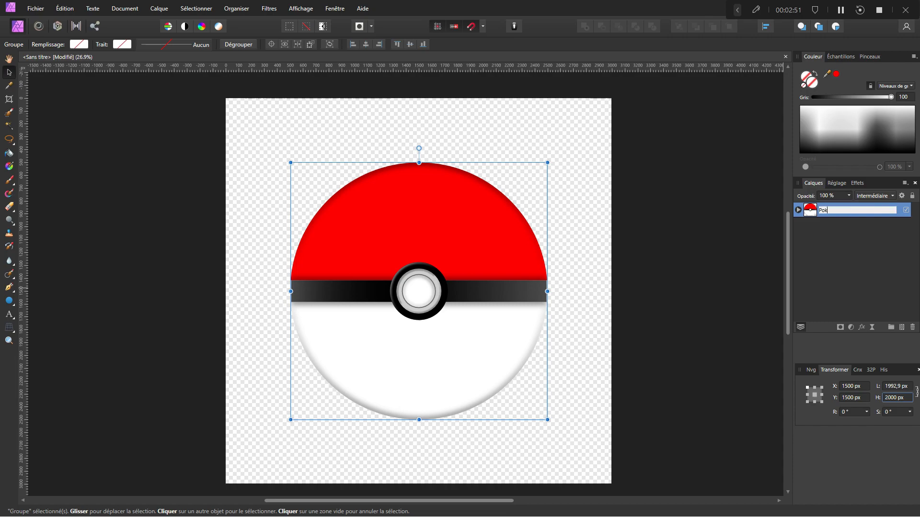
{"action": "type", "text": "eball"}
{"action": "key", "text": "Return"}
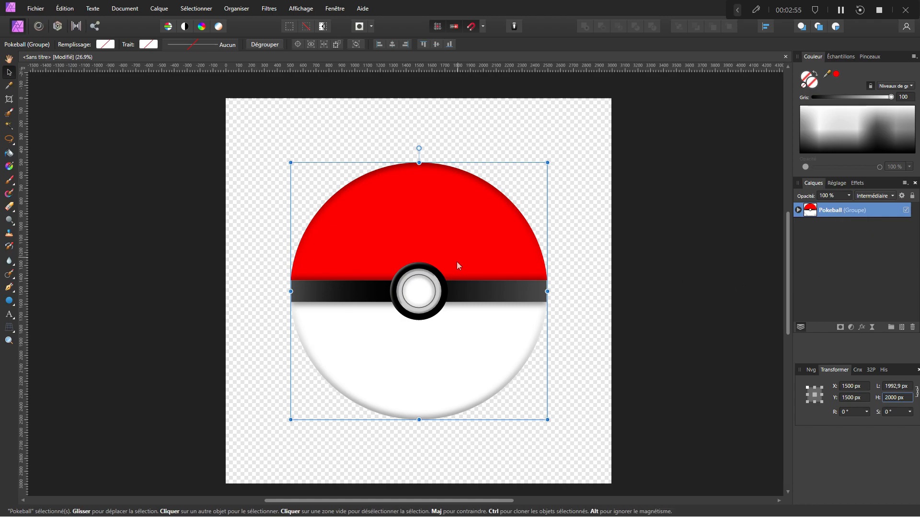
- Draw a 3000 × 3000 px rectangle covering the whole canvas and fill it with near-black at gray level 9
{"action": "scroll", "coordinate": [238, 294], "scroll_direction": "down", "scroll_amount": 1}
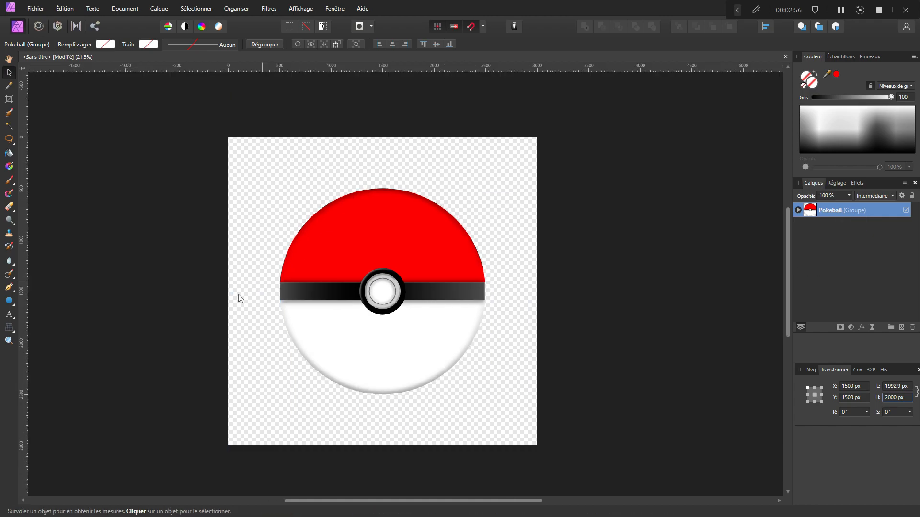
{"action": "left_click", "coordinate": [10, 302]}
{"action": "left_click", "coordinate": [48, 48]}
{"action": "left_click_drag", "start_coordinate": [229, 137], "coordinate": [538, 446]}
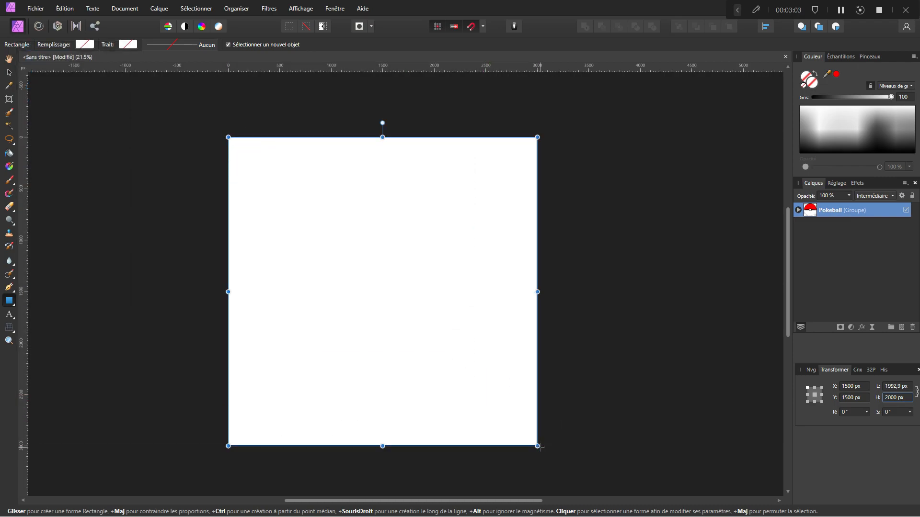
{"action": "left_click", "coordinate": [821, 97]}
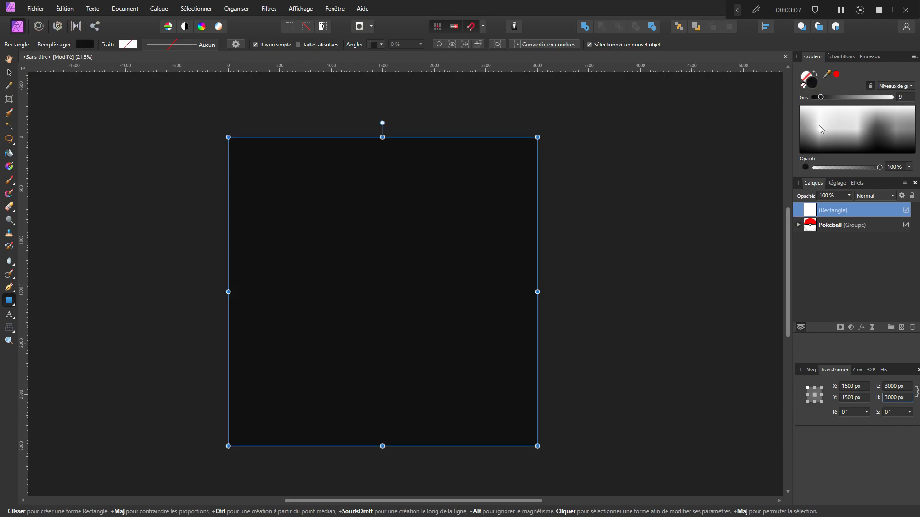
- Send the dark rectangle behind the Pokeball group as the background
{"action": "left_click", "coordinate": [8, 73]}
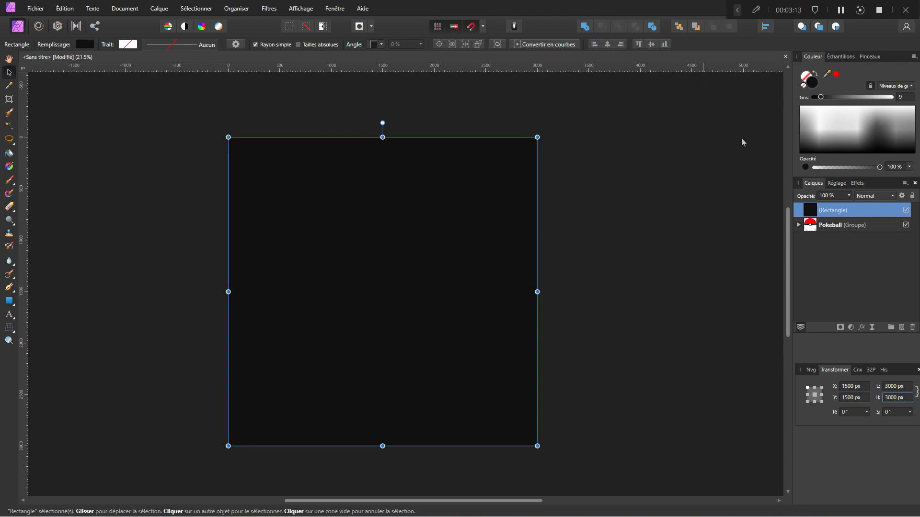
{"action": "left_click", "coordinate": [679, 26]}
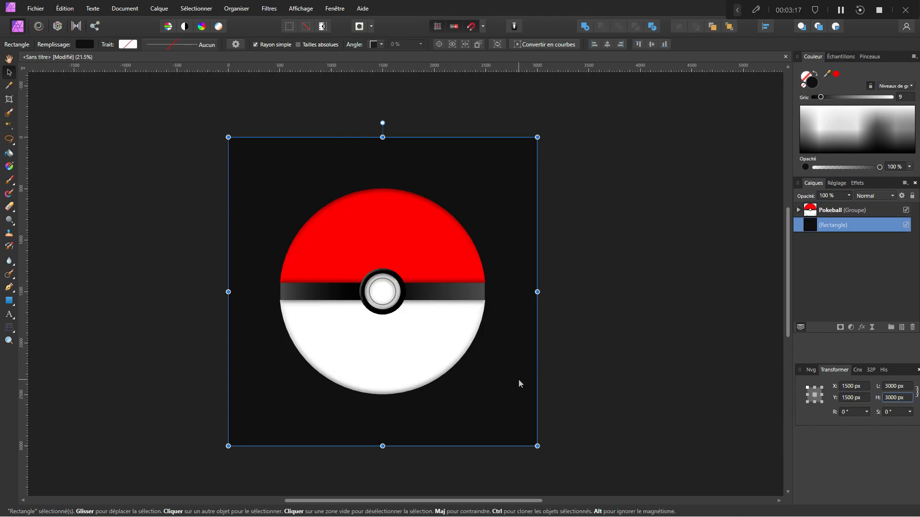
{"action": "scroll", "coordinate": [402, 355], "scroll_direction": "up", "scroll_amount": 2}
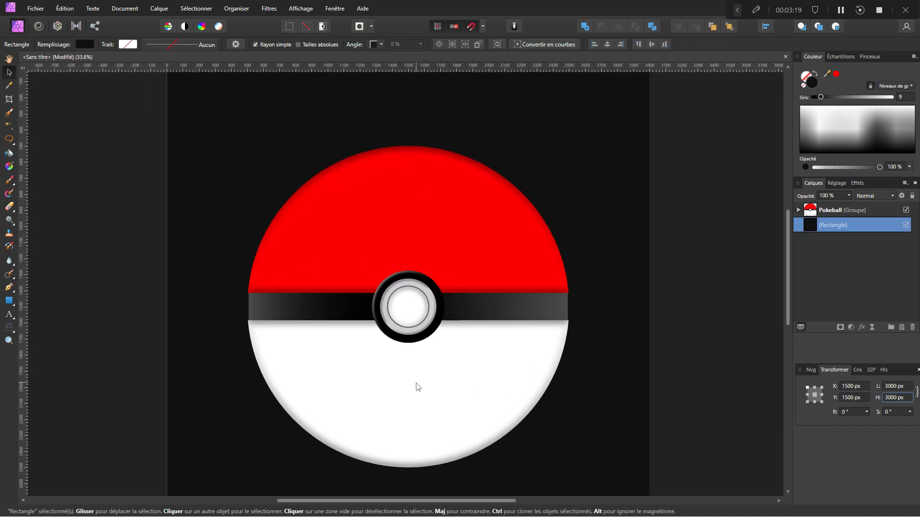
{"action": "scroll", "coordinate": [418, 387], "scroll_direction": "down", "scroll_amount": 1}
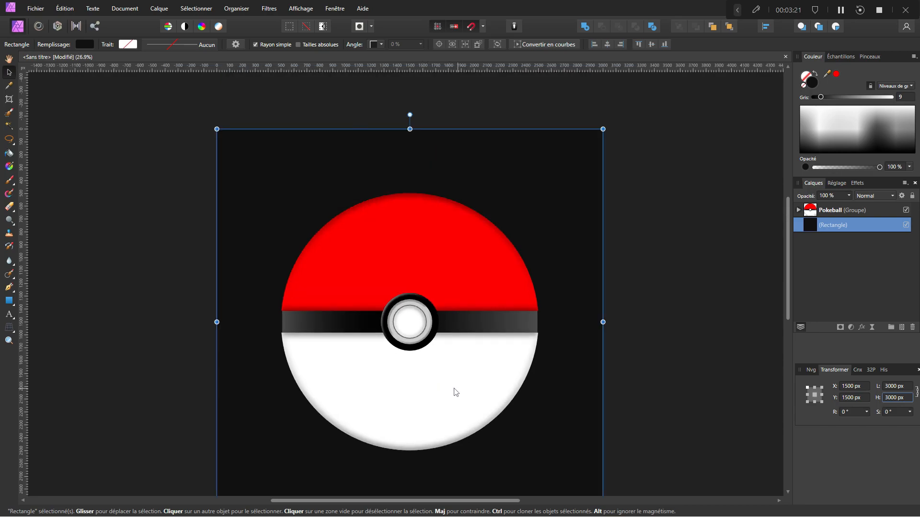
- Enable the 3D layer effect on the Pokeball group and set its radius to 1000 px
{"action": "left_click", "coordinate": [881, 211]}
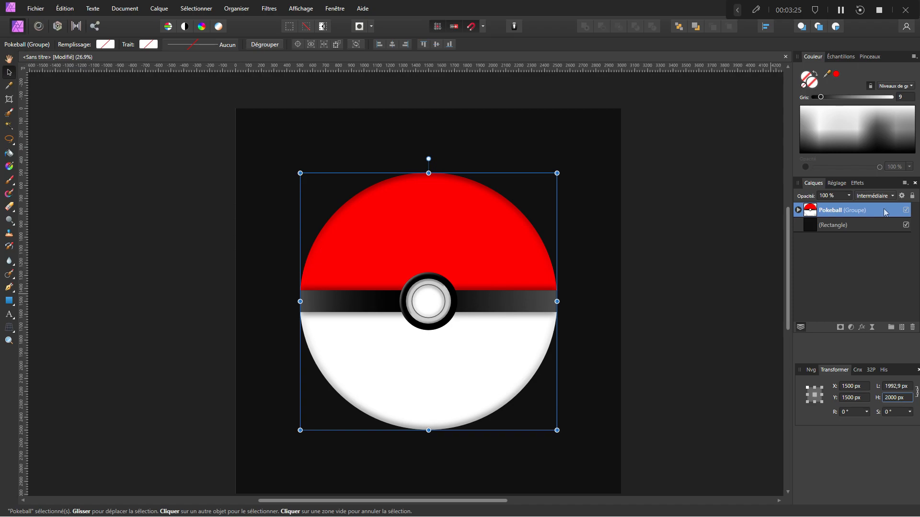
{"action": "left_click", "coordinate": [861, 329]}
{"action": "left_click", "coordinate": [506, 144]}
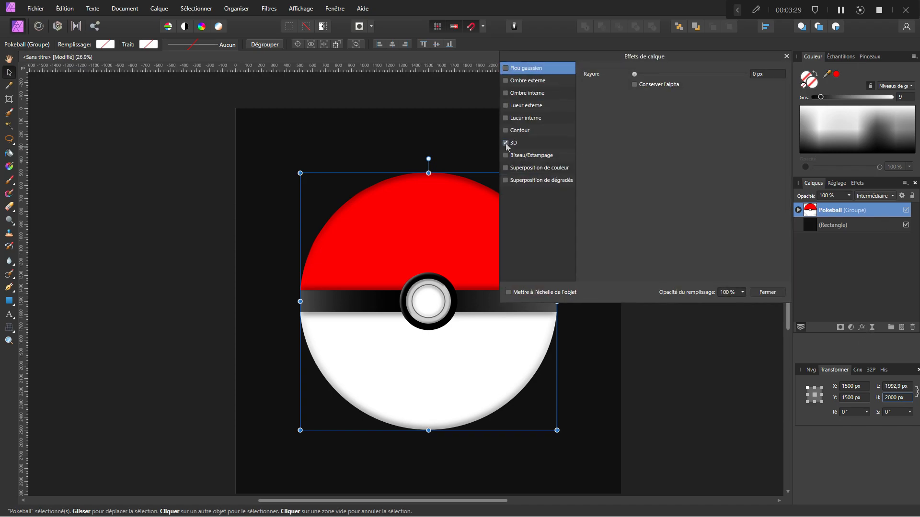
{"action": "left_click", "coordinate": [530, 147]}
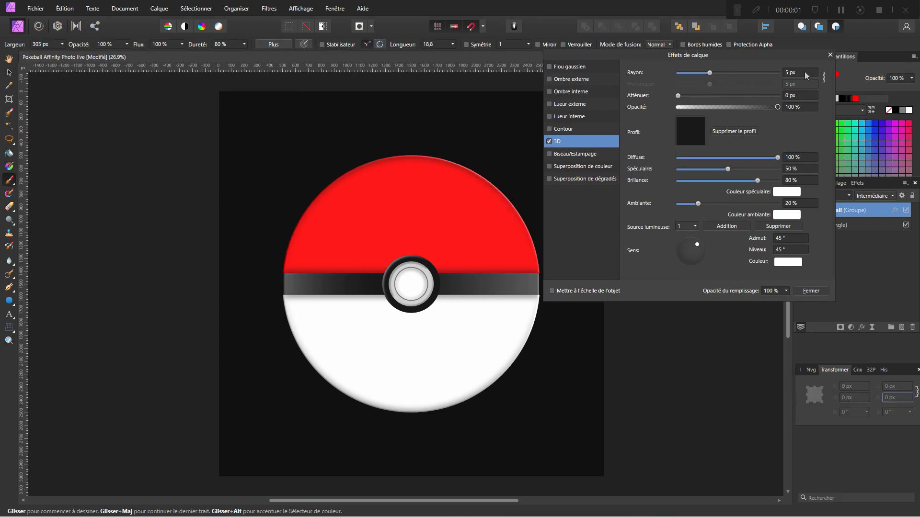
{"action": "left_click", "coordinate": [804, 72]}
{"action": "type", "text": "1000"}
{"action": "key", "text": "Tab"}
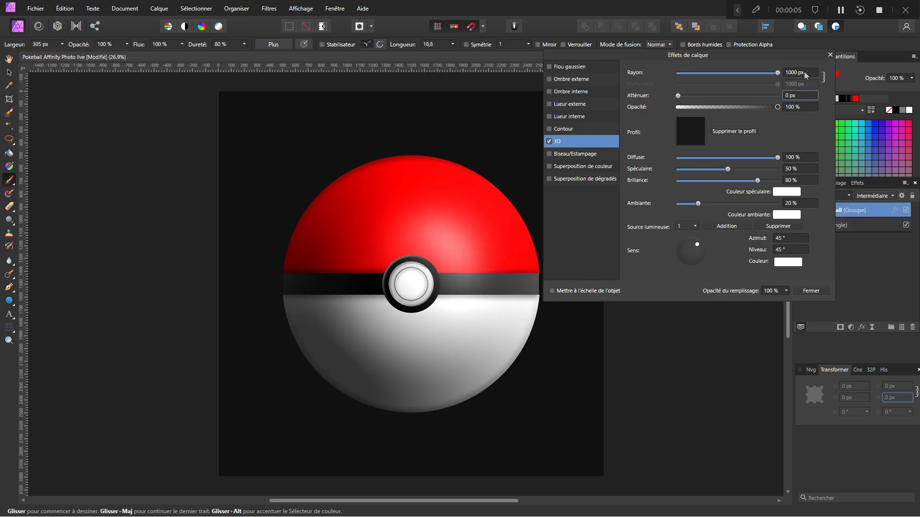
- Set the 3D effect's softening to 100 px and its opacity to 60%
{"action": "left_click", "coordinate": [806, 96]}
{"action": "type", "text": "100"}
{"action": "key", "text": "Return"}
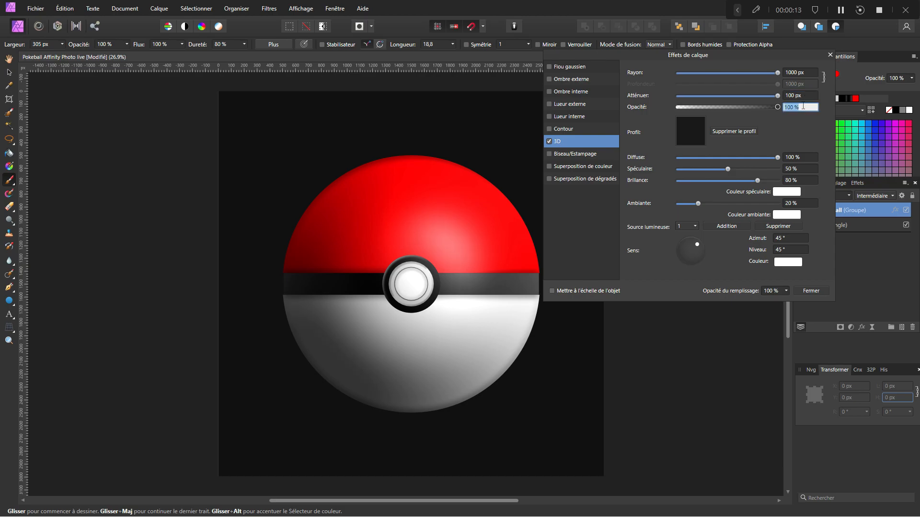
{"action": "type", "text": "60"}
{"action": "key", "text": "Return"}
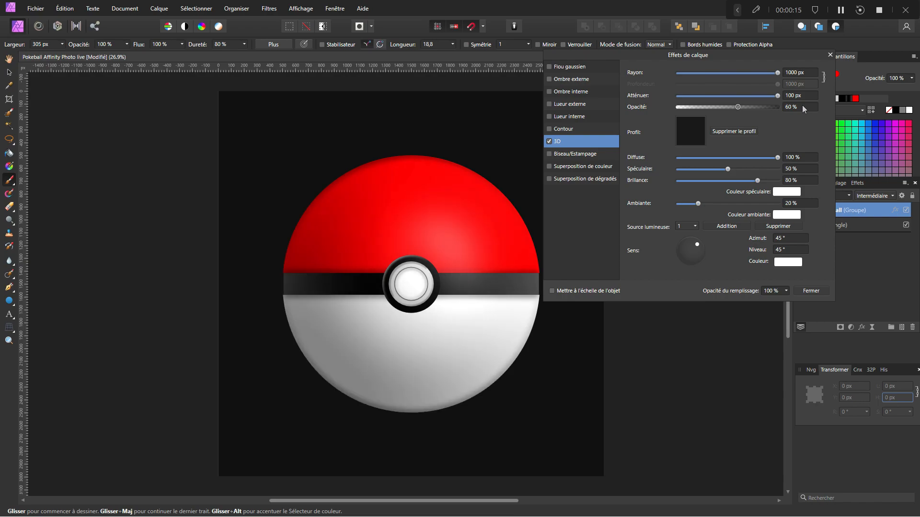
- Set the 3D effect's diffuse to 0% and its specular to 90%
{"action": "left_click", "coordinate": [802, 155]}
{"action": "type", "text": "0"}
{"action": "key", "text": "Return"}
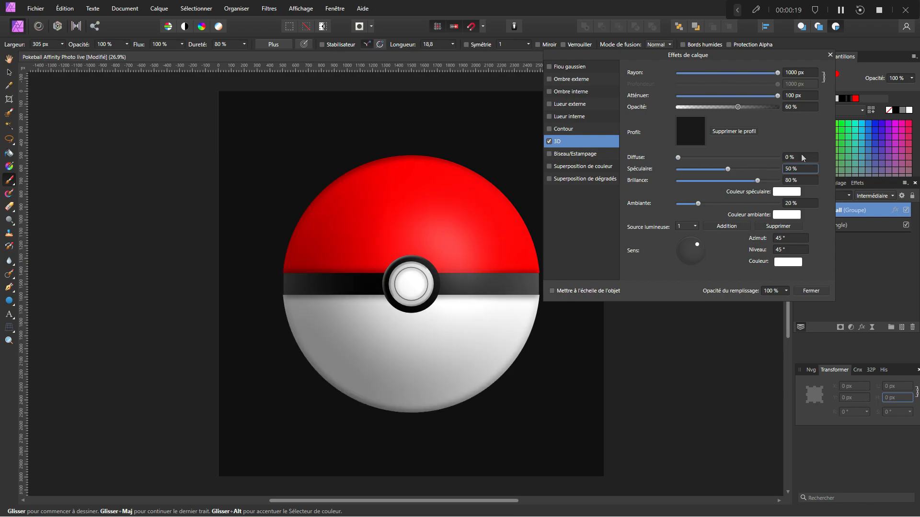
{"action": "left_click", "coordinate": [804, 169]}
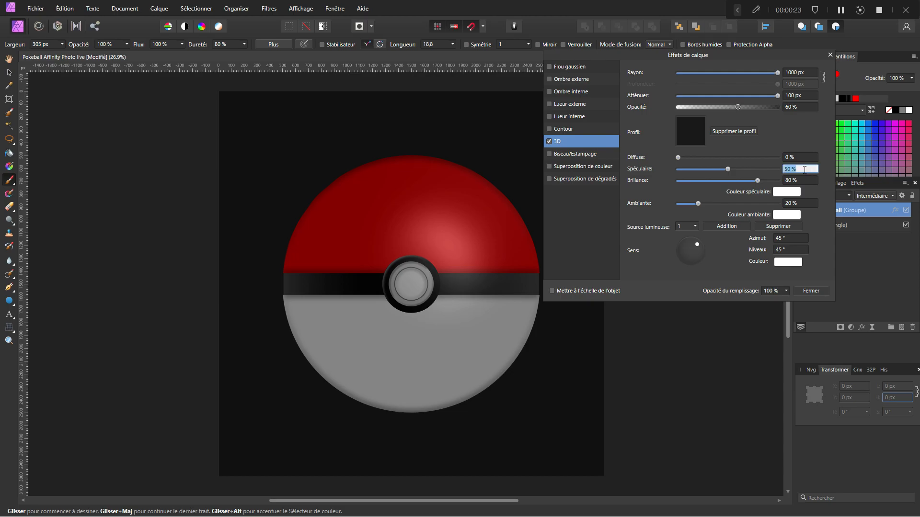
{"action": "type", "text": "90"}
{"action": "key", "text": "Tab"}
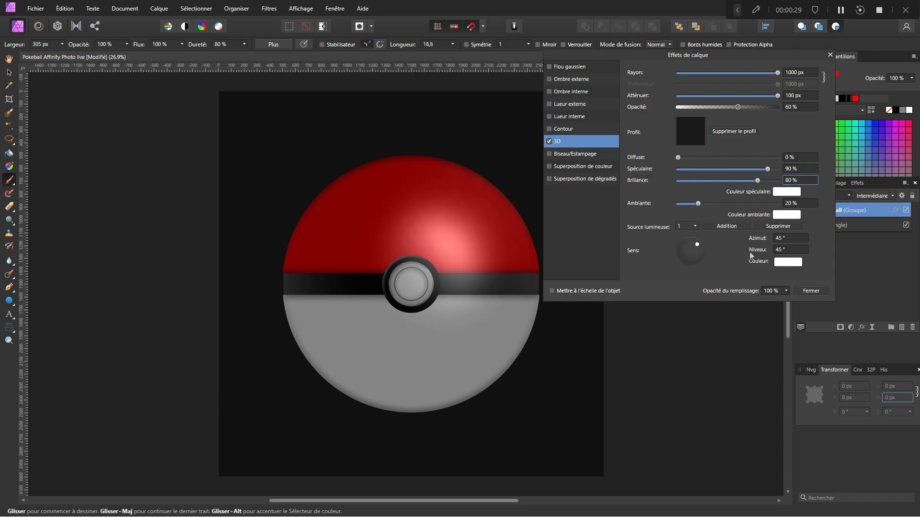
- Set the 3D effect's ambient level to 18%
{"action": "left_click", "coordinate": [796, 180]}
{"action": "left_click", "coordinate": [794, 203]}
{"action": "type", "text": "18"}
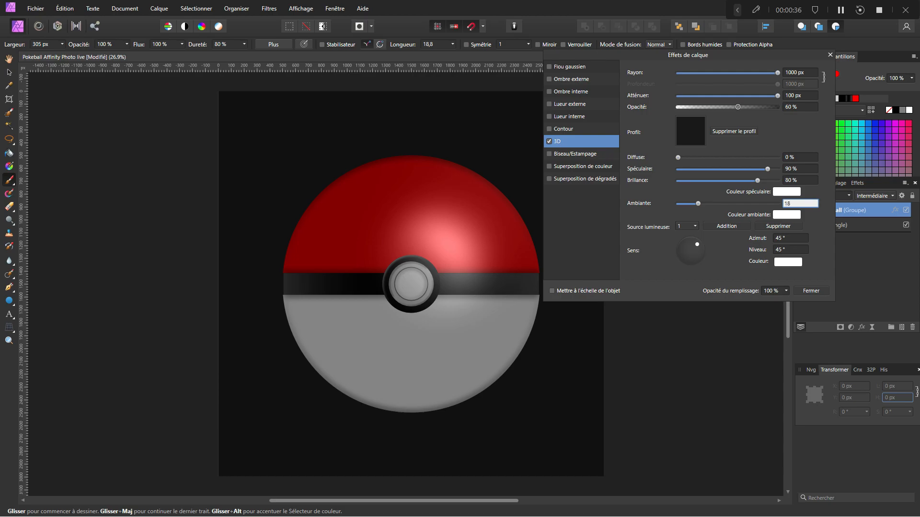
{"action": "key", "text": "Tab"}
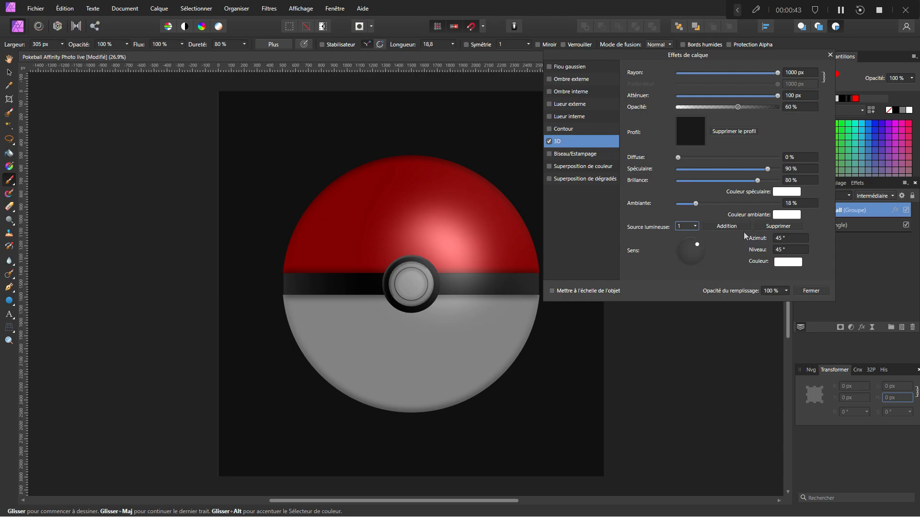
- Aim the 3D effect's first light source with an azimuth of 180° and a level of 10°
{"action": "left_click", "coordinate": [793, 236]}
{"action": "type", "text": "180"}
{"action": "key", "text": "Return"}
{"action": "left_click", "coordinate": [796, 251]}
{"action": "left_click", "coordinate": [796, 250]}
{"action": "type", "text": "10"}
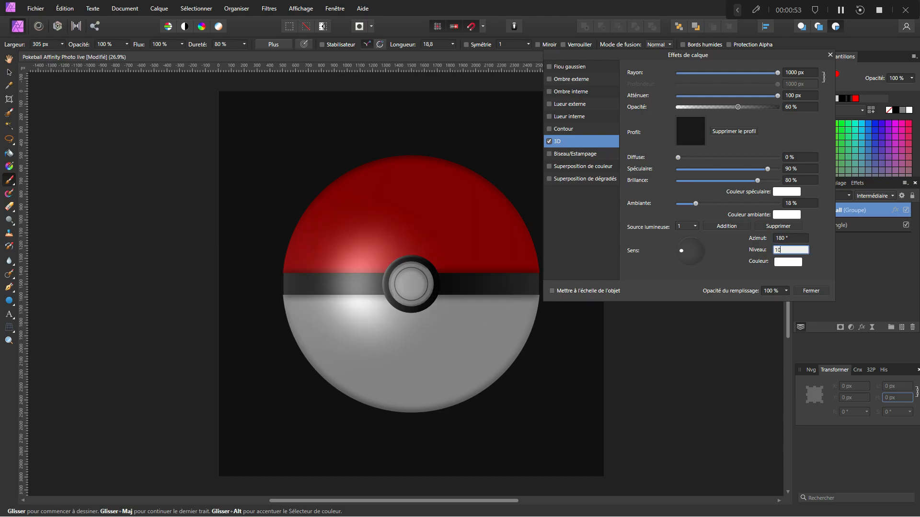
{"action": "key", "text": "Return"}
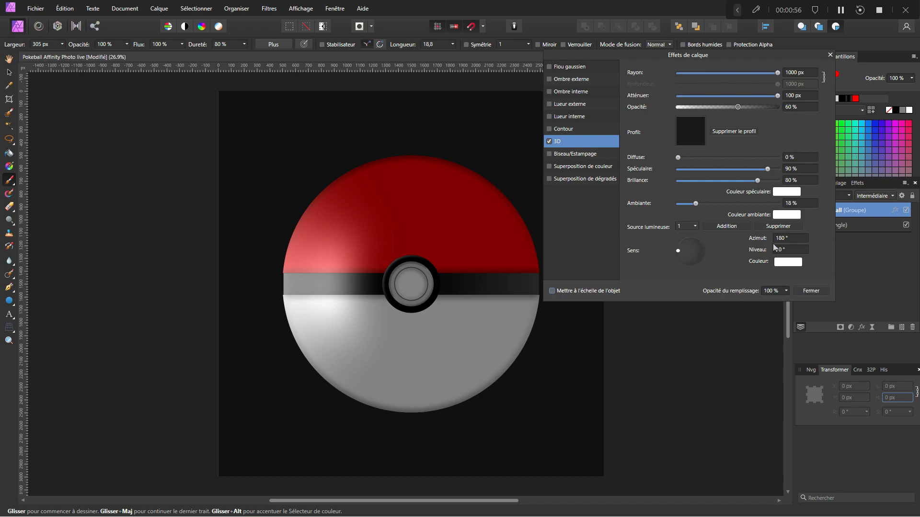
- Add a second light source to the 3D effect and set its azimuth to 90°
{"action": "left_click", "coordinate": [722, 228]}
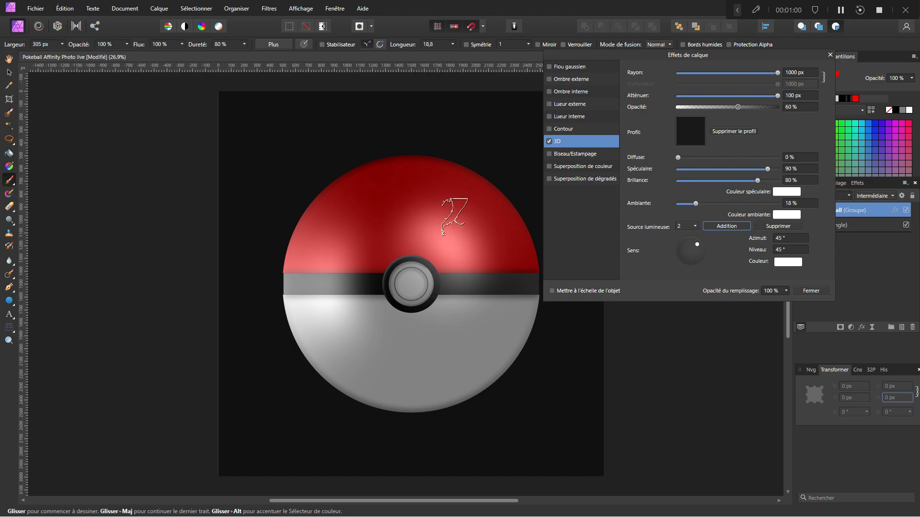
{"action": "left_click_drag", "start_coordinate": [697, 246], "coordinate": [691, 244]}
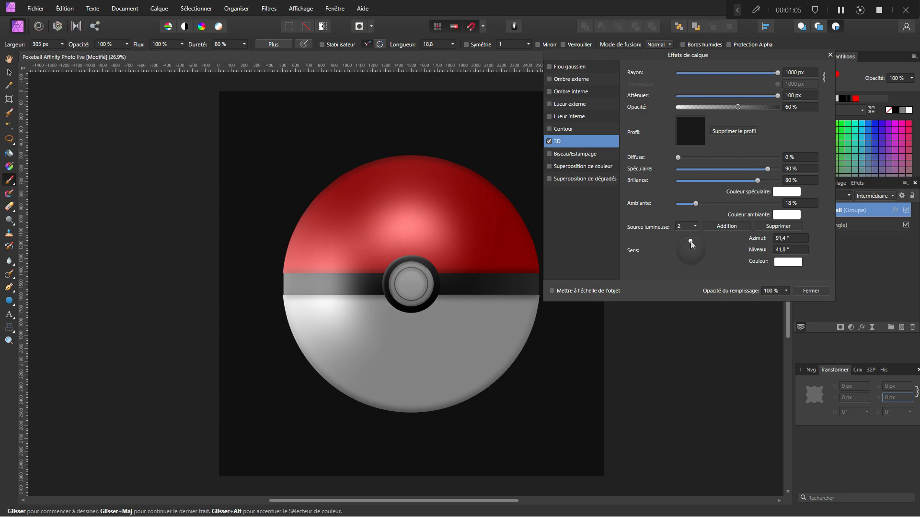
{"action": "left_click", "coordinate": [784, 238]}
{"action": "type", "text": "90"}
{"action": "key", "text": "Tab"}
- Try levels of 35° and 20° for the second light source, settling on 15°
{"action": "left_click", "coordinate": [790, 252]}
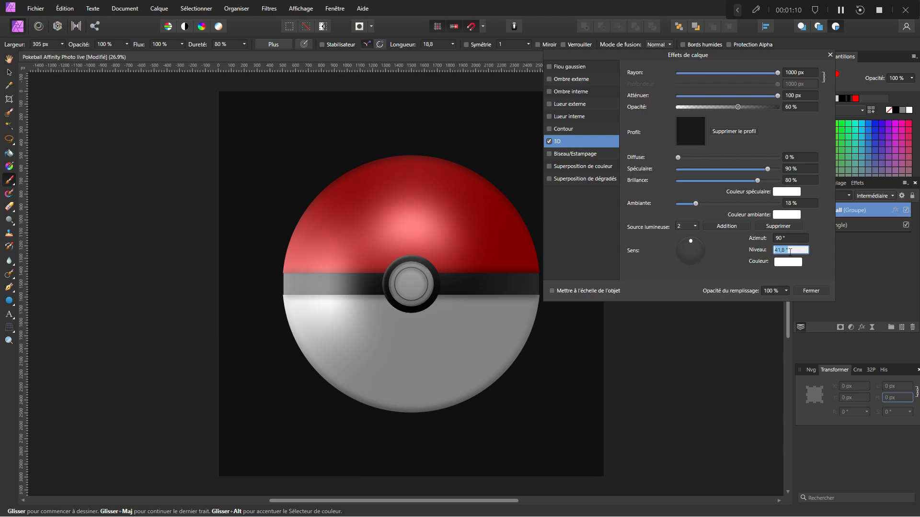
{"action": "type", "text": "35"}
{"action": "key", "text": "Return"}
{"action": "left_click", "coordinate": [790, 251]}
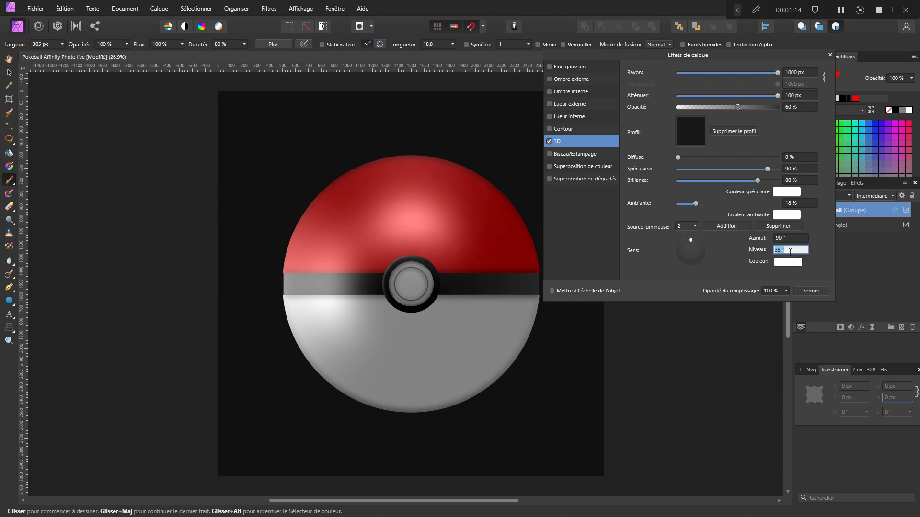
{"action": "type", "text": "20"}
{"action": "key", "text": "Return"}
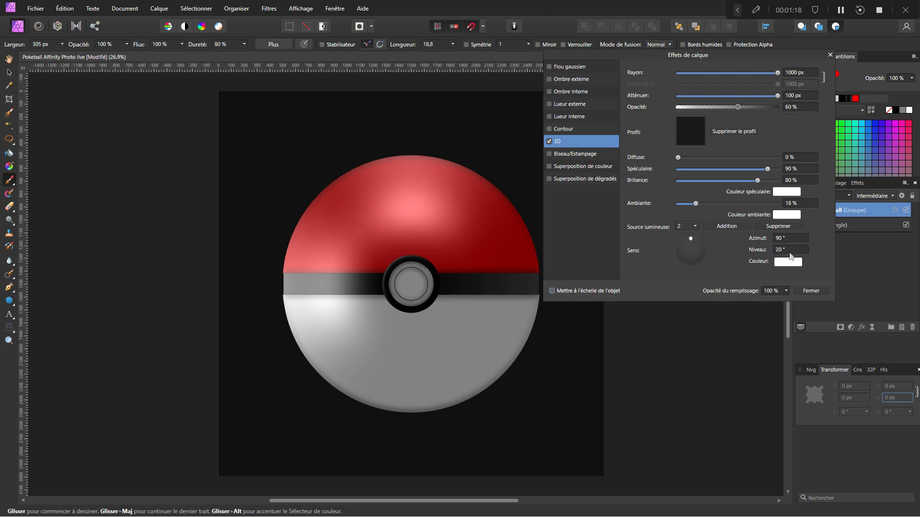
{"action": "left_click", "coordinate": [790, 251]}
{"action": "type", "text": "15"}
{"action": "key", "text": "Return"}
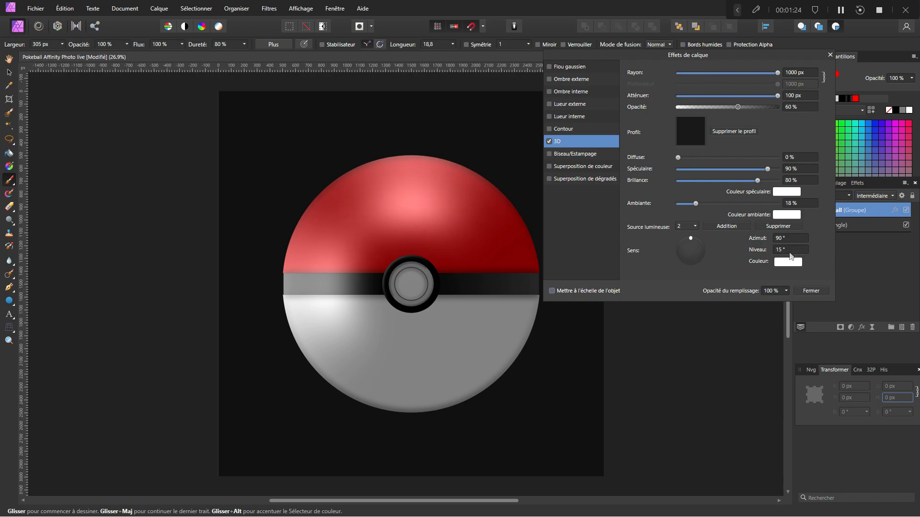
{"action": "left_click", "coordinate": [790, 251]}
- Add a third light source to the 3D effect and set its azimuth to 0°
{"action": "left_click", "coordinate": [726, 226]}
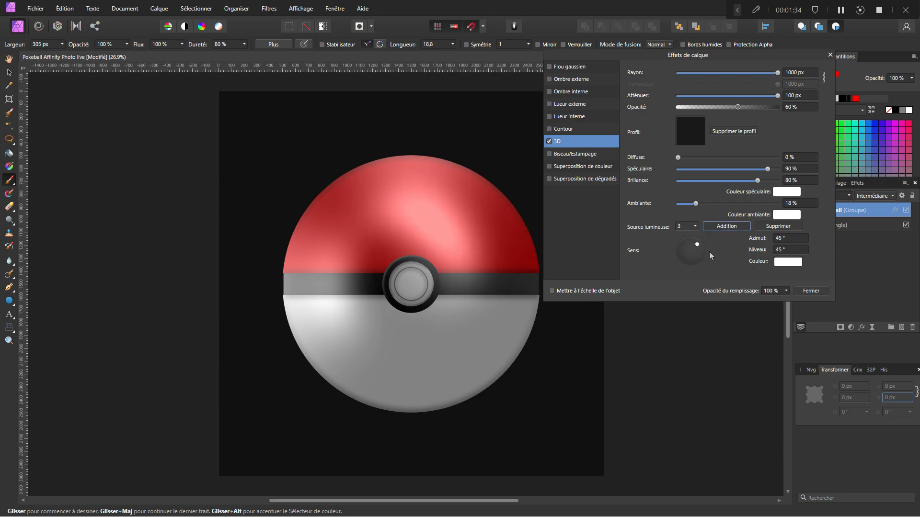
{"action": "left_click", "coordinate": [791, 238]}
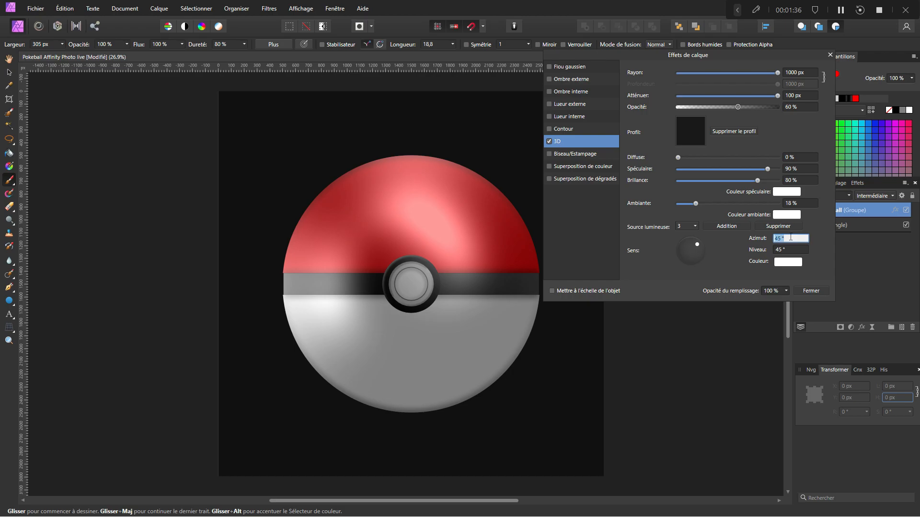
{"action": "type", "text": "0"}
{"action": "key", "text": "Tab"}
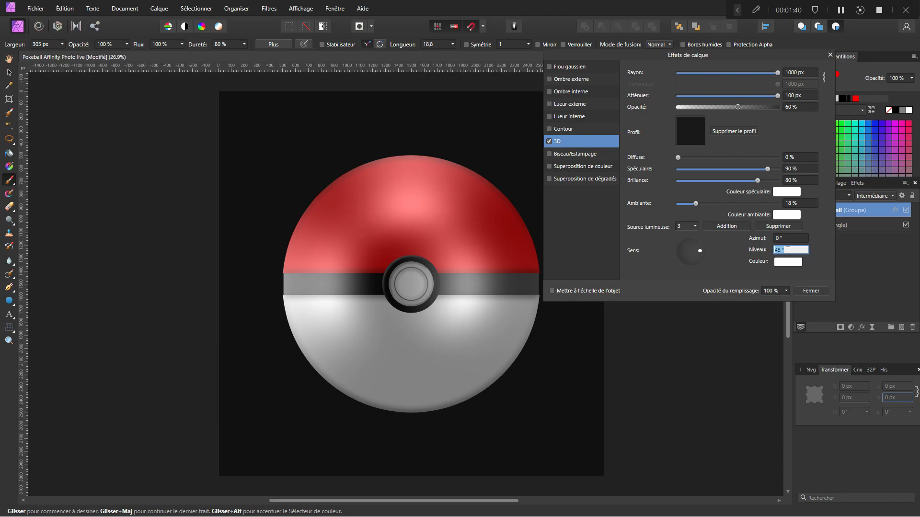
- Try levels of 5° and 0° for the third light source, settling on 10°
{"action": "type", "text": "5"}
{"action": "key", "text": "Return"}
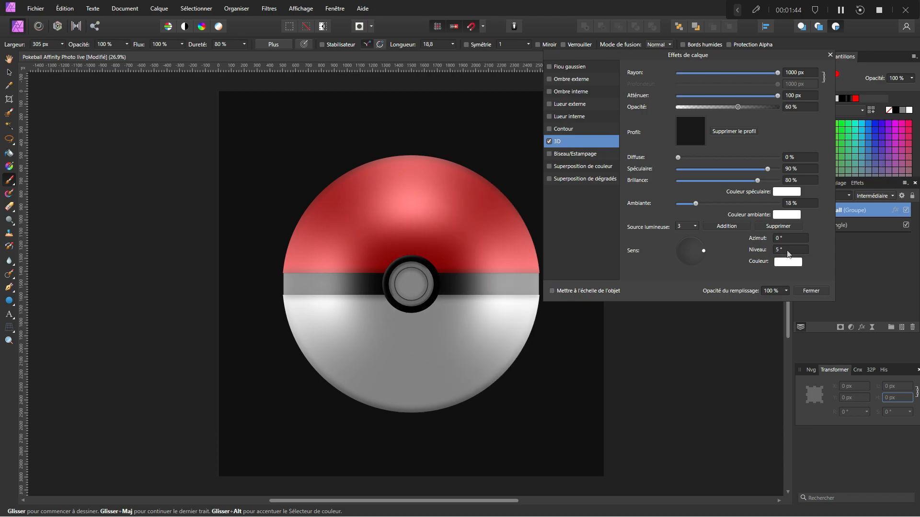
{"action": "left_click", "coordinate": [788, 250]}
{"action": "type", "text": "0"}
{"action": "key", "text": "Return"}
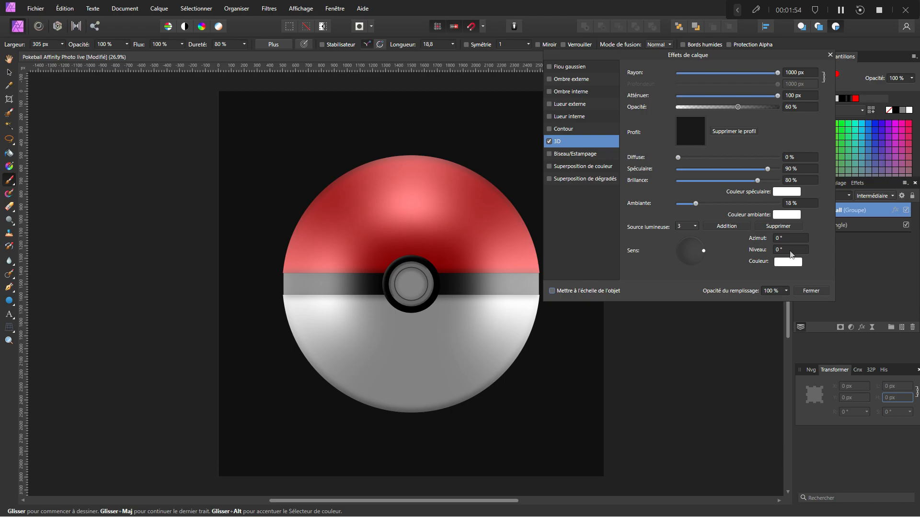
{"action": "left_click", "coordinate": [791, 250]}
{"action": "type", "text": "10"}
{"action": "key", "text": "Return"}
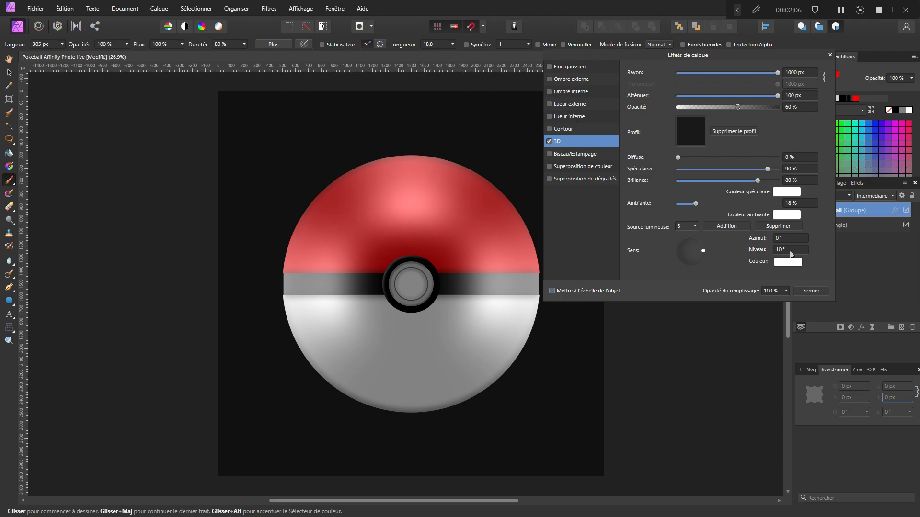
- Close the layer effects settings and save the document
{"action": "left_click", "coordinate": [809, 290]}
{"action": "left_click_drag", "start_coordinate": [693, 276], "coordinate": [711, 297]}
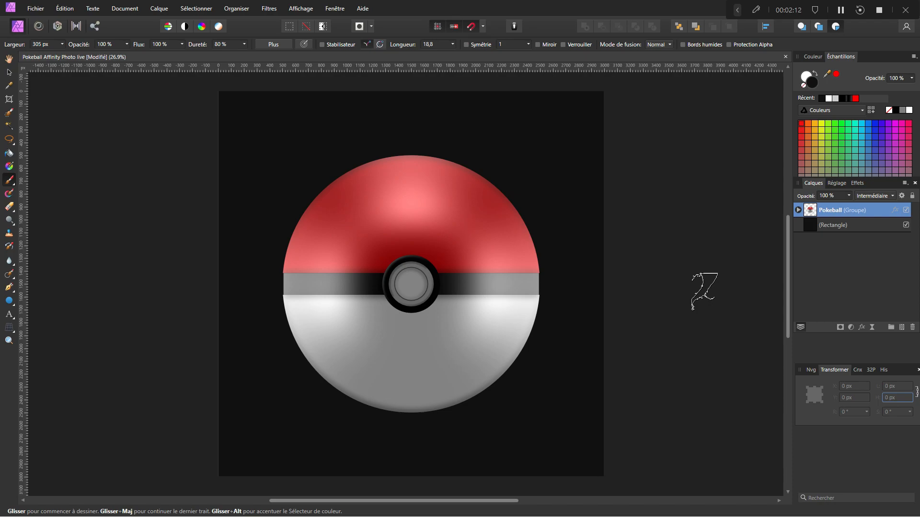
{"action": "key", "text": "ctrl+s"}
- Add a live Spherical distortion filter to the Pokeball group and move its settings window clear of the ball's lower edge
{"action": "left_click", "coordinate": [872, 328]}
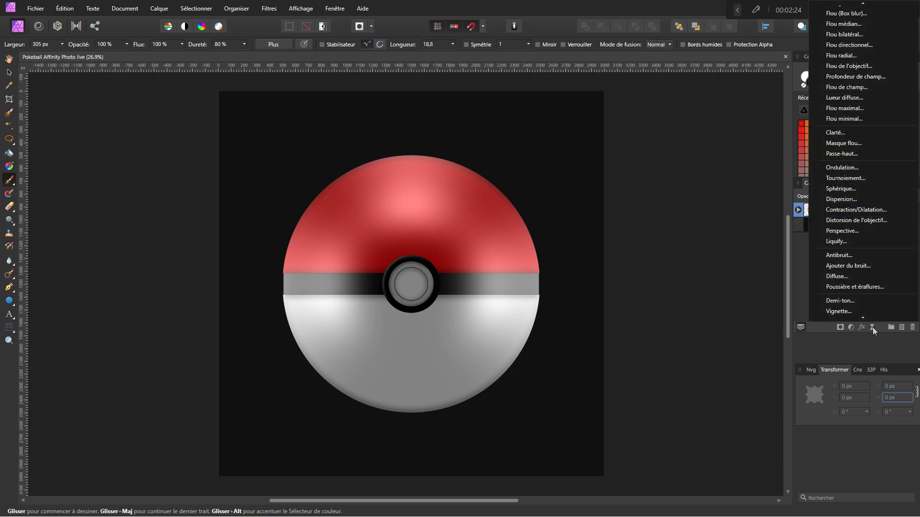
{"action": "left_click", "coordinate": [855, 189]}
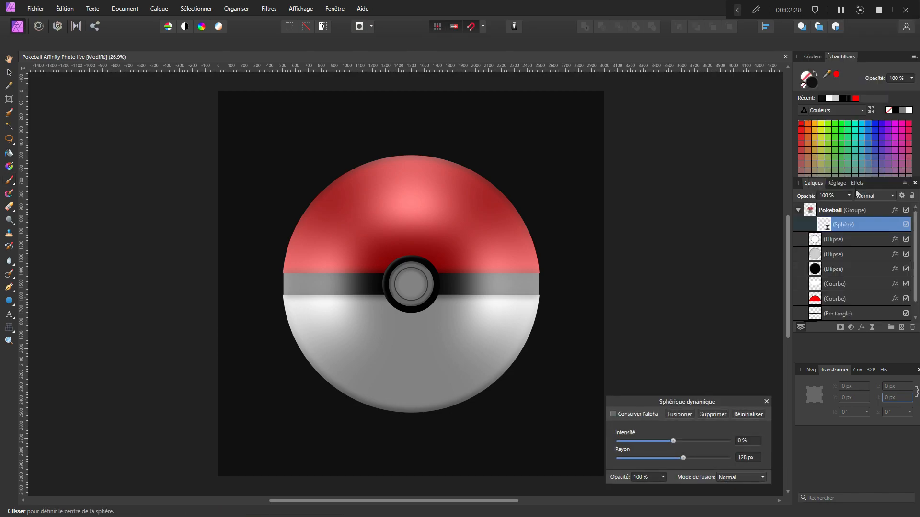
{"action": "left_click_drag", "start_coordinate": [728, 400], "coordinate": [724, 194]}
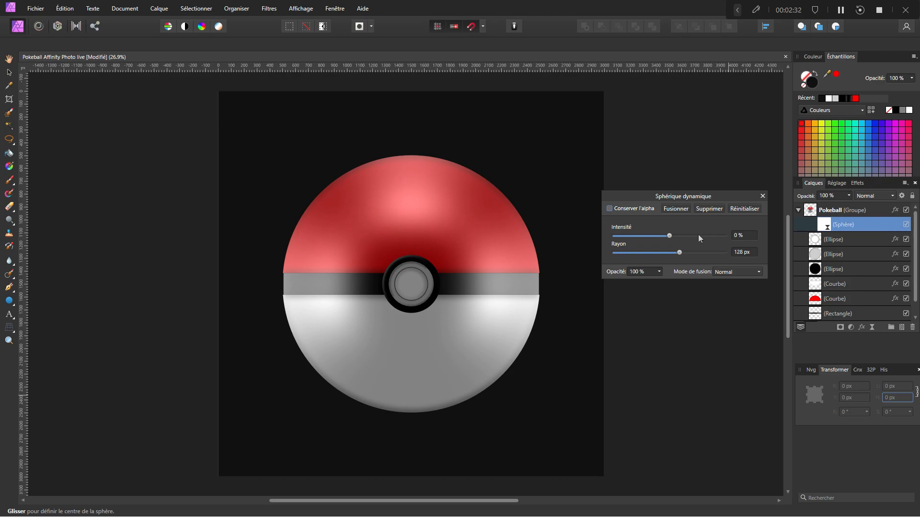
- Set the spherical filter's radius to 1000 px and its intensity to 100%
{"action": "scroll", "coordinate": [464, 259], "scroll_direction": "up", "scroll_amount": 1}
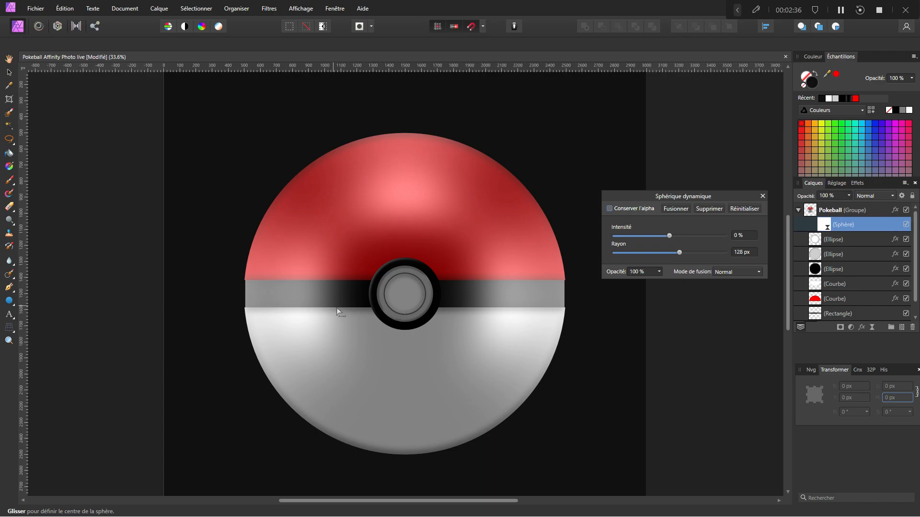
{"action": "left_click", "coordinate": [745, 252]}
{"action": "type", "text": "1000"}
{"action": "key", "text": "Tab"}
{"action": "left_click", "coordinate": [742, 235]}
{"action": "left_click_drag", "start_coordinate": [670, 236], "coordinate": [678, 237]}
{"action": "left_click_drag", "start_coordinate": [692, 235], "coordinate": [723, 239]}
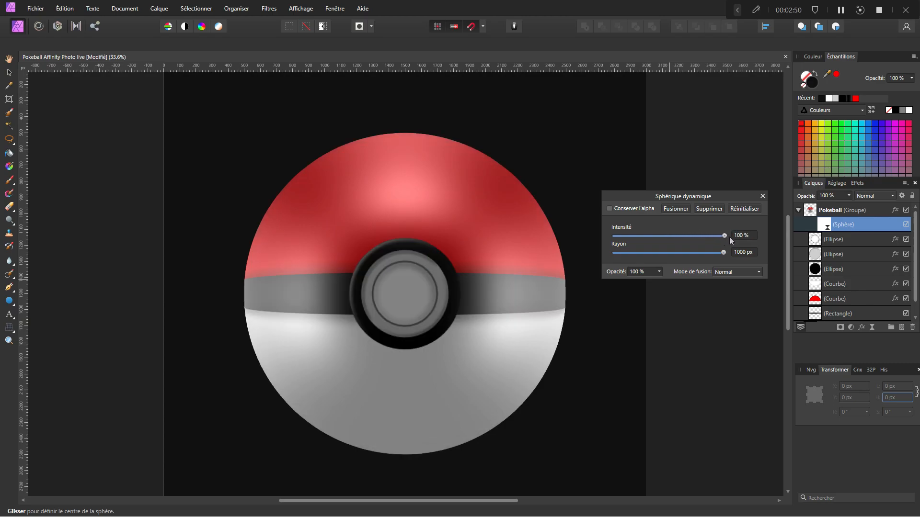
- Try a 500 px radius on the spherical filter and return it to 1000 px, keeping the intensity at 100%
{"action": "left_click_drag", "start_coordinate": [725, 236], "coordinate": [709, 238]}
{"action": "type", "text": "500"}
{"action": "key", "text": "Tab"}
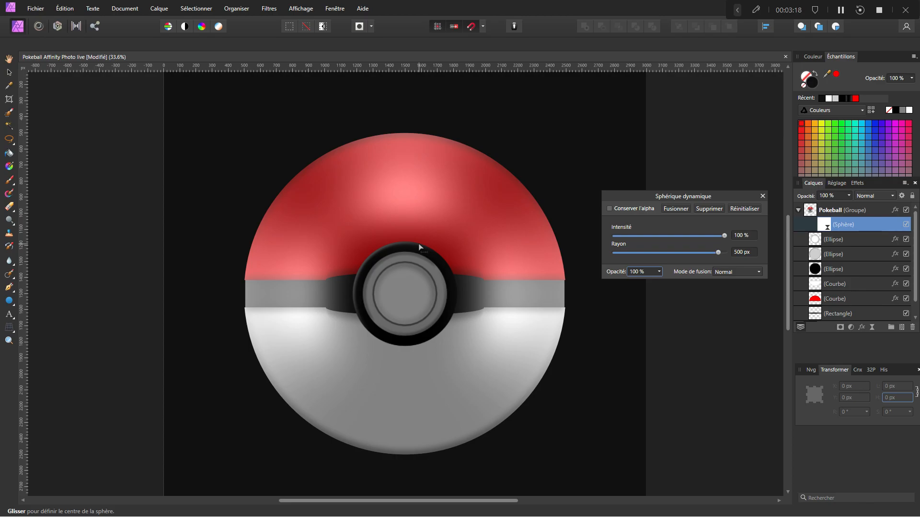
{"action": "left_click", "coordinate": [745, 252]}
{"action": "type", "text": "10"}
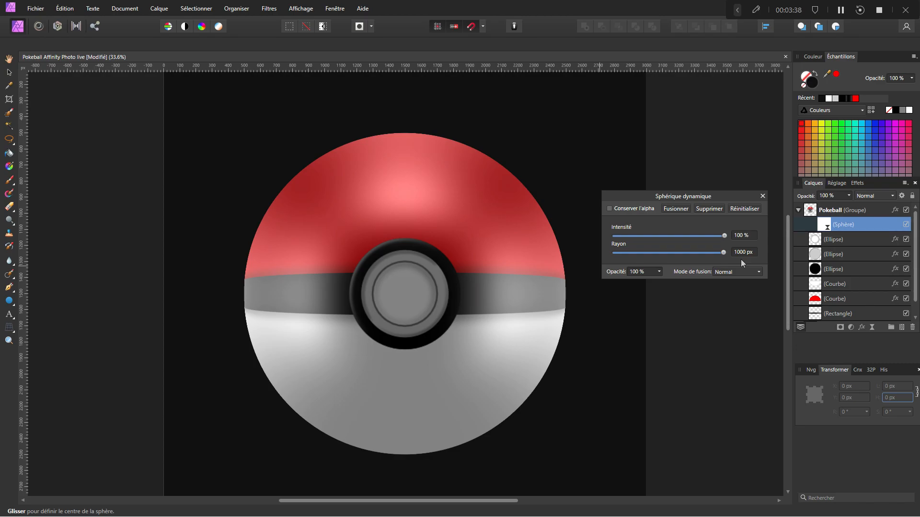
- Close the spherical filter's settings and collapse the Pokeball group in the layer stack
{"action": "left_click", "coordinate": [762, 196]}
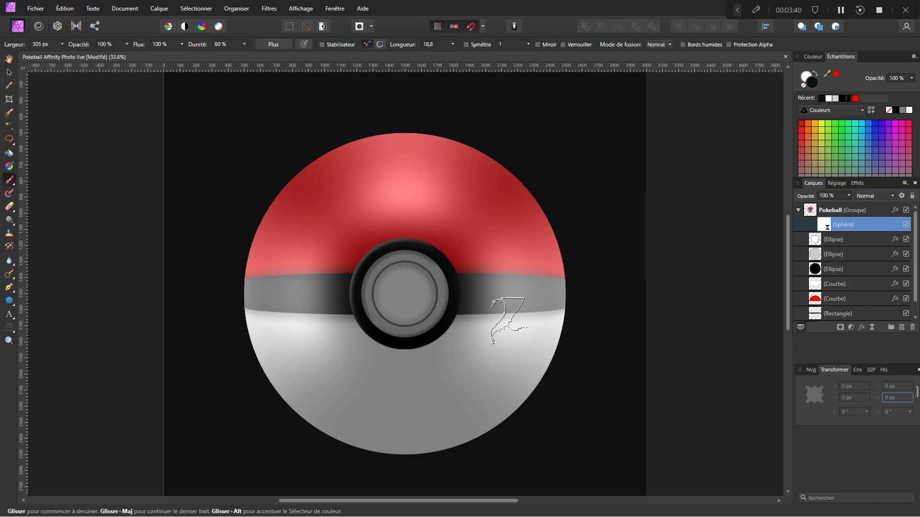
{"action": "scroll", "coordinate": [508, 321], "scroll_direction": "down", "scroll_amount": 1}
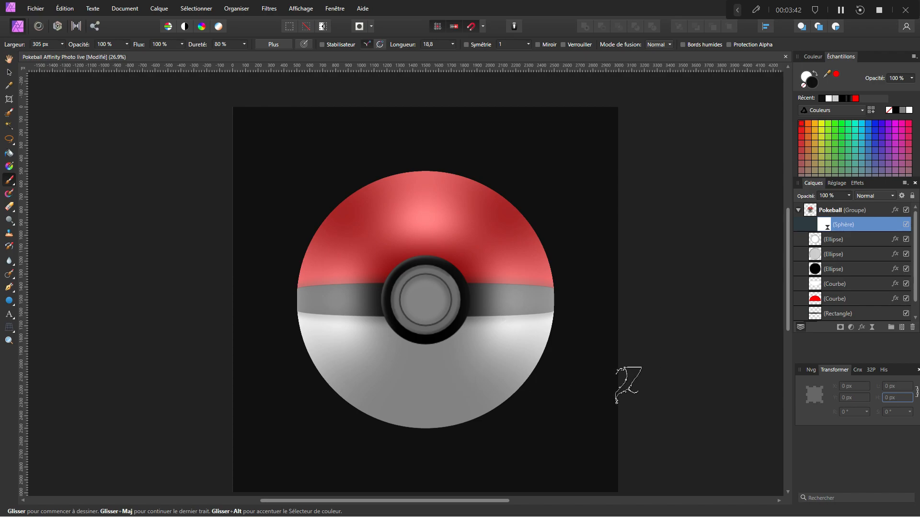
{"action": "scroll", "coordinate": [618, 383], "scroll_direction": "down", "scroll_amount": 1}
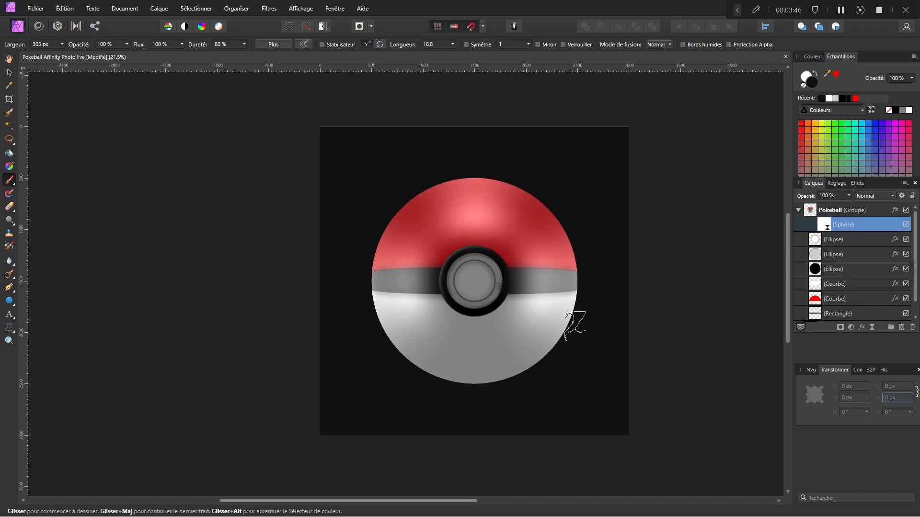
{"action": "scroll", "coordinate": [574, 314], "scroll_direction": "up", "scroll_amount": 1}
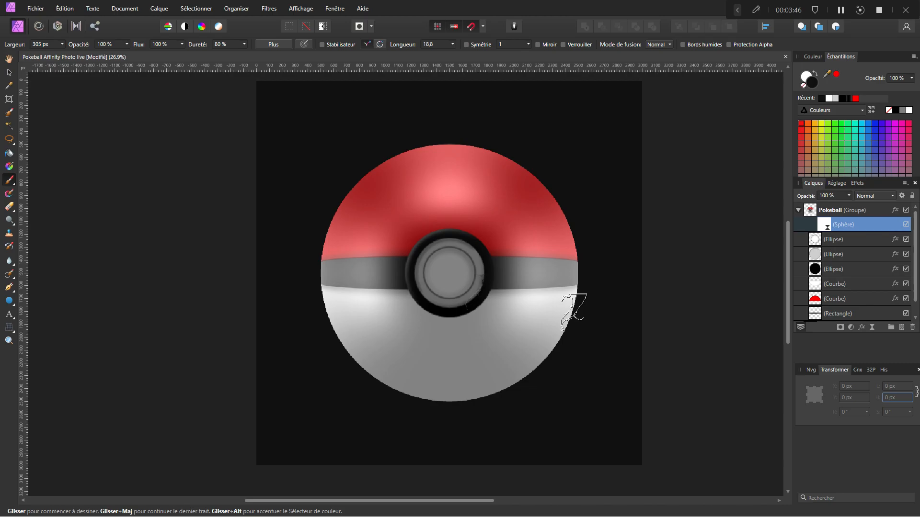
{"action": "left_click", "coordinate": [798, 211]}
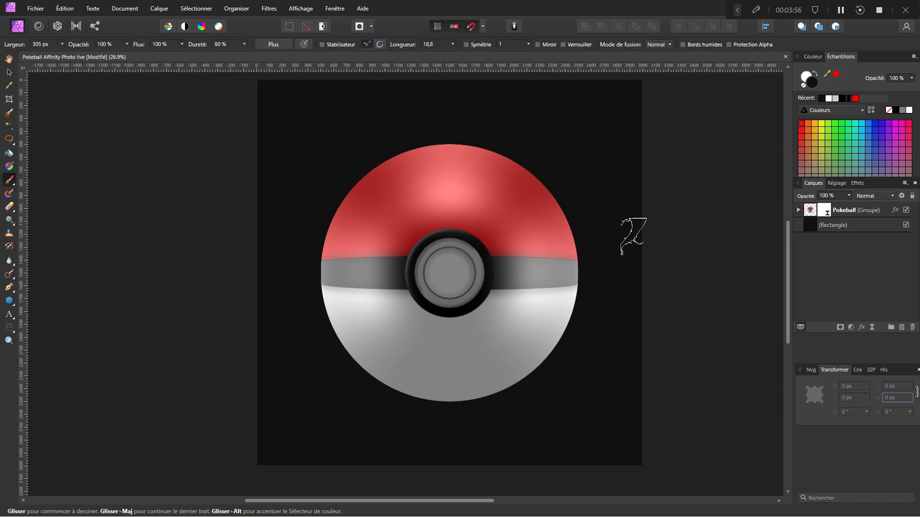
- Draw a 2000 px circle centred over the Poké Ball at 1500, 1500 px and remove its fill
{"action": "left_click", "coordinate": [9, 300]}
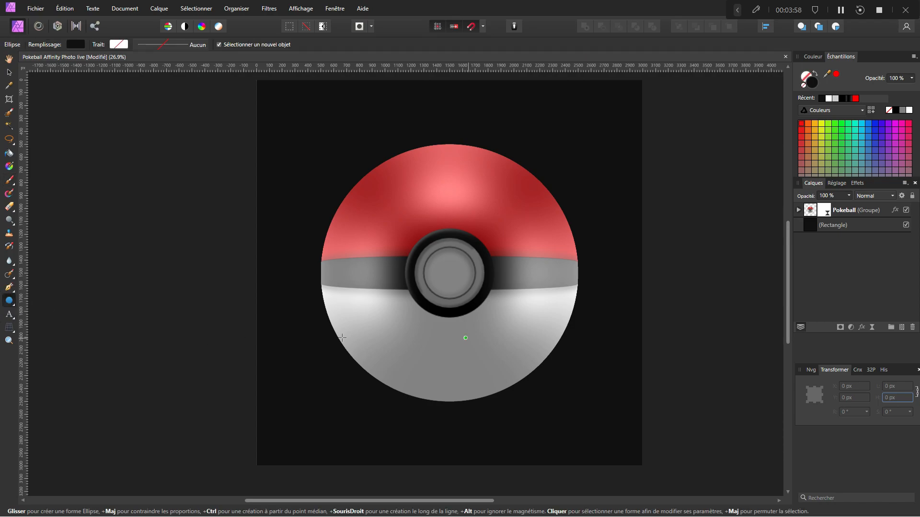
{"action": "left_click_drag", "start_coordinate": [450, 273], "coordinate": [599, 383]}
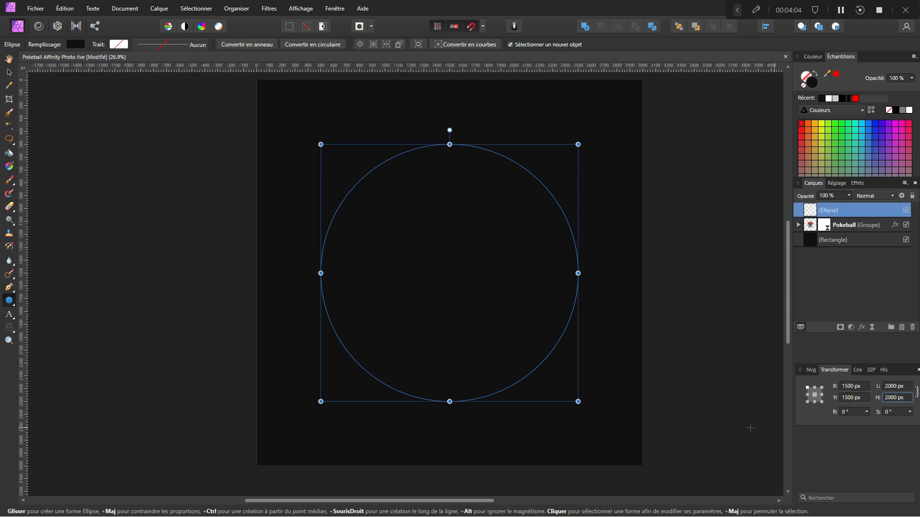
{"action": "left_click", "coordinate": [804, 86]}
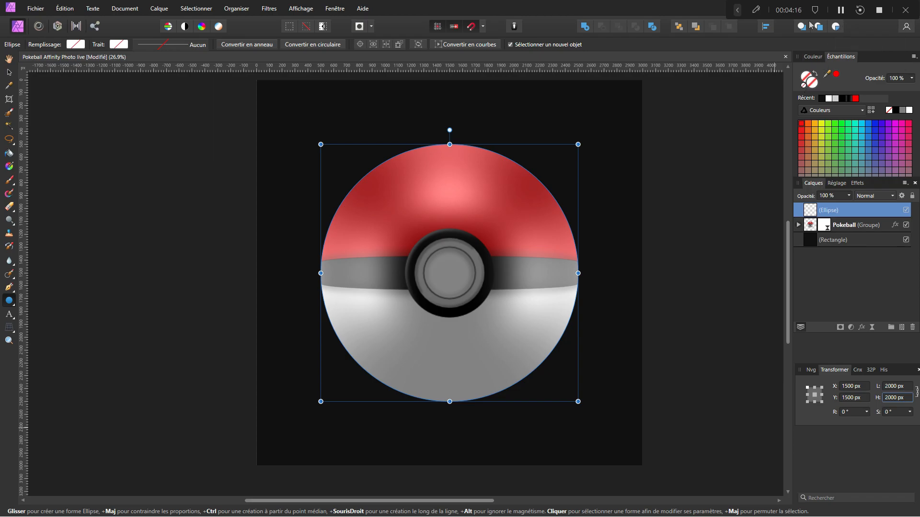
- Insert an empty pixel layer inside the unfilled ellipse and save the document
{"action": "left_click", "coordinate": [836, 27]}
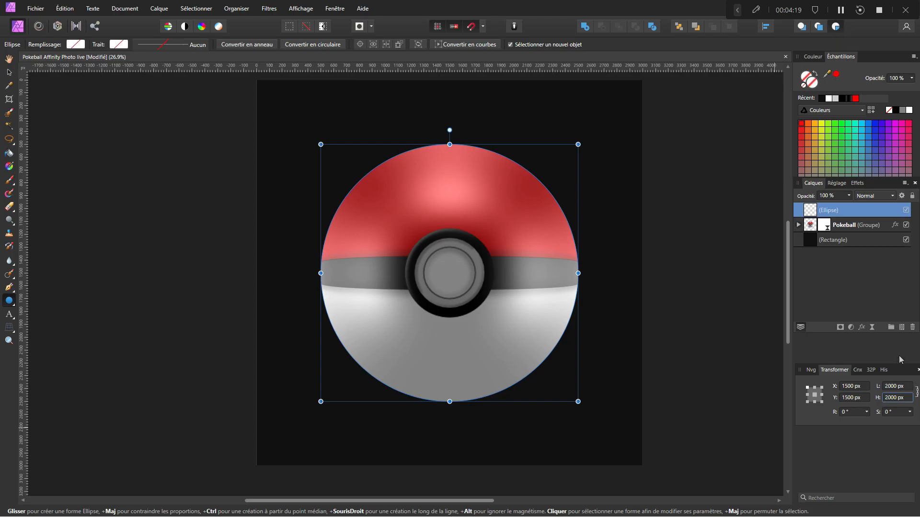
{"action": "left_click", "coordinate": [902, 329]}
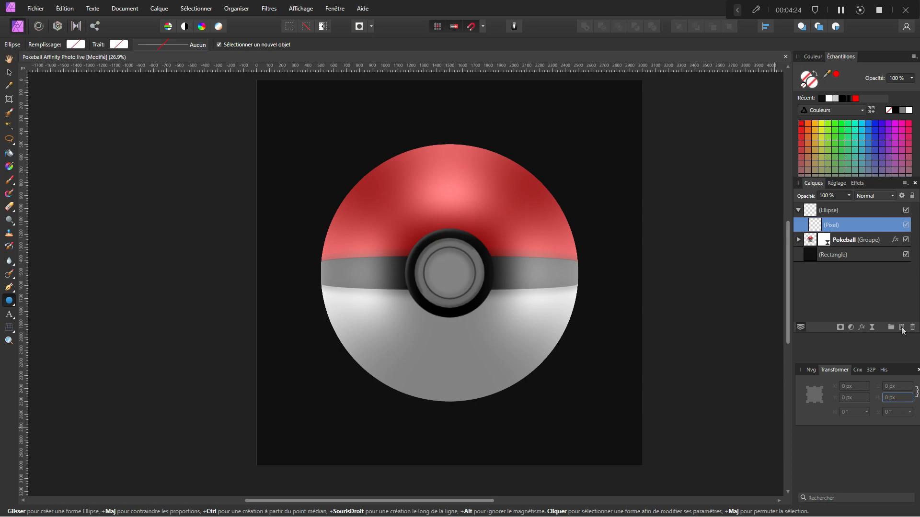
{"action": "key", "text": "ctrl+s"}
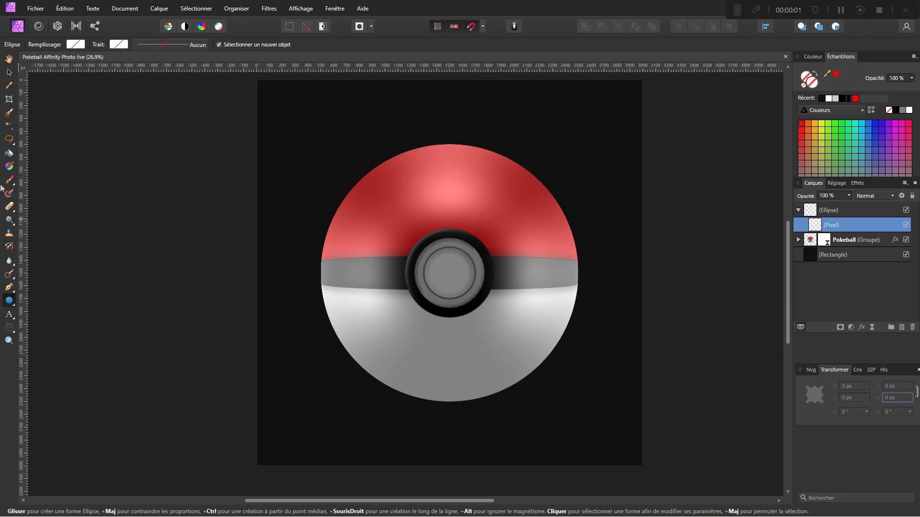
- Activate the Paint Brush tool and display the brush library (Pinceaux)
{"action": "left_click", "coordinate": [9, 180]}
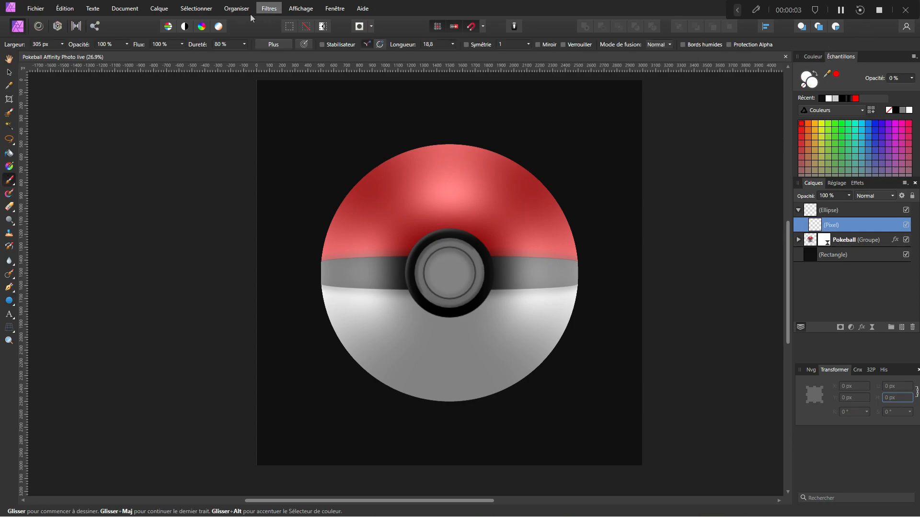
{"action": "left_click", "coordinate": [300, 8]}
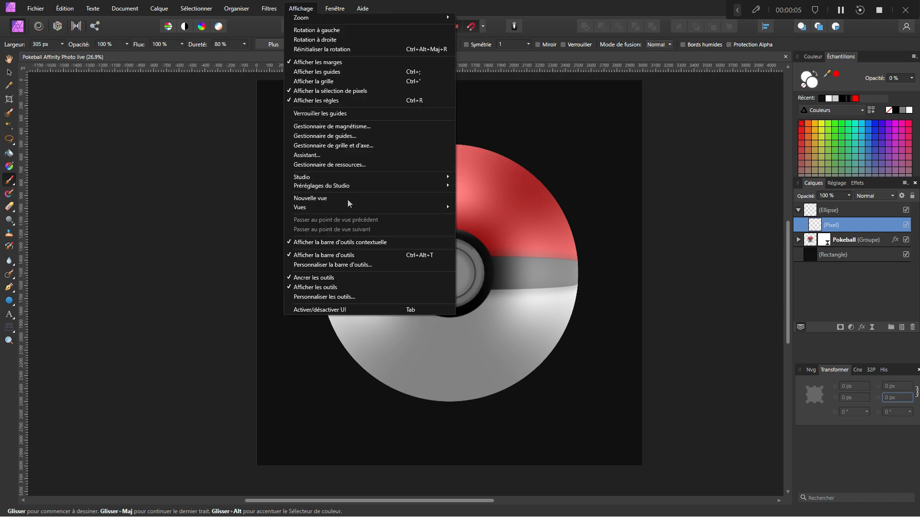
{"action": "mouse_move", "coordinate": [347, 176]}
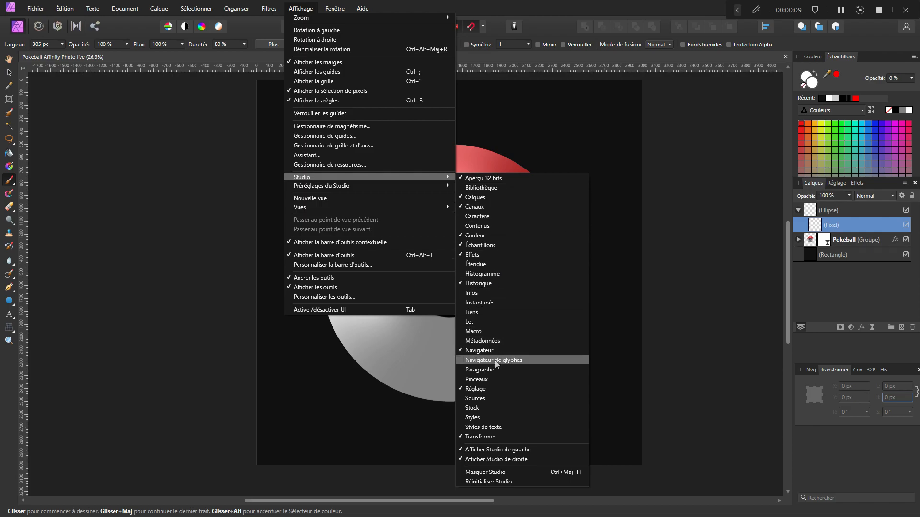
{"action": "left_click", "coordinate": [494, 378]}
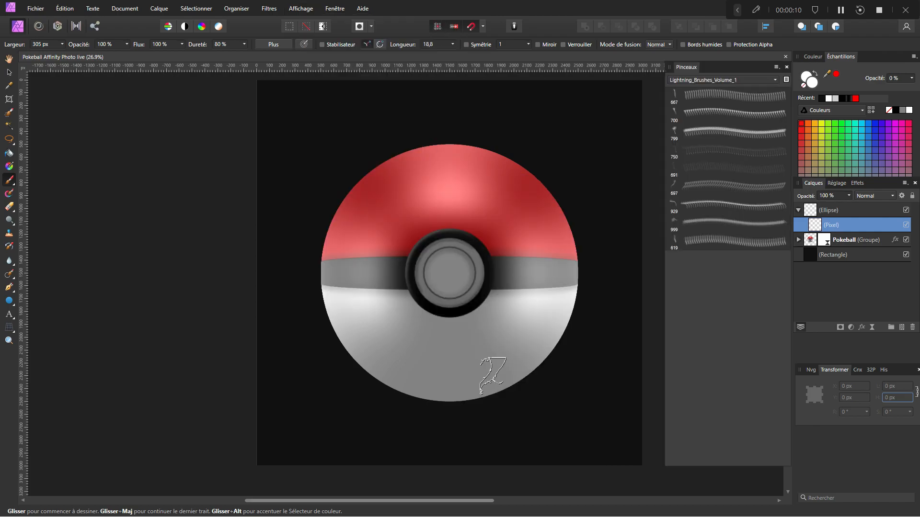
- Choose the soft 512 px brush from the Basique brush set and make white the painting colour
{"action": "left_click", "coordinate": [701, 80]}
{"action": "left_click", "coordinate": [688, 90]}
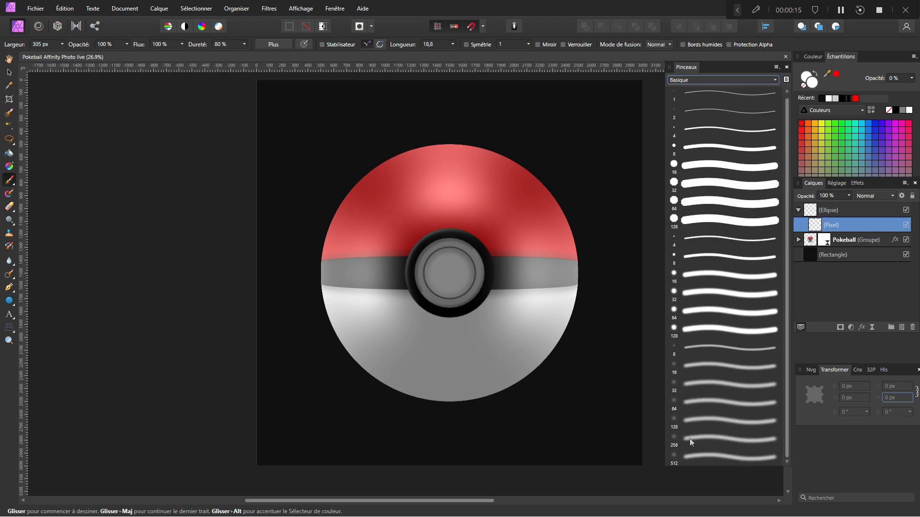
{"action": "left_click", "coordinate": [689, 452]}
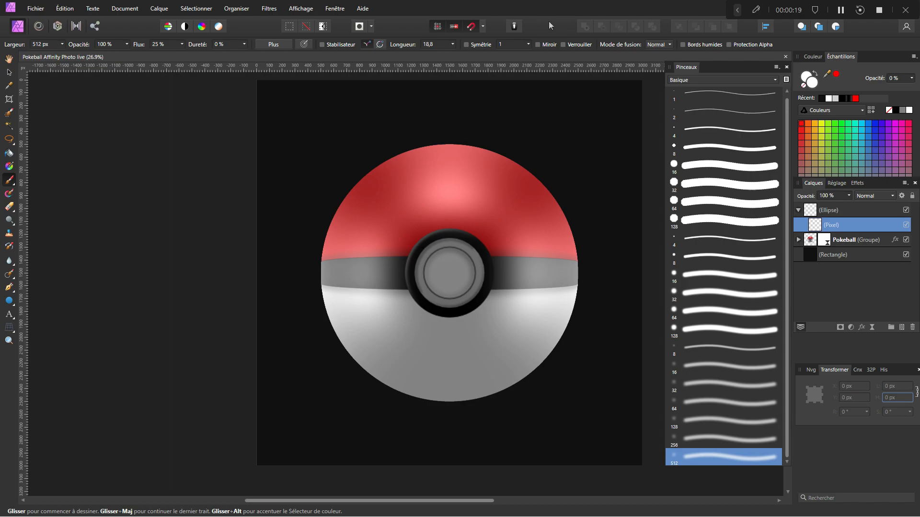
{"action": "left_click", "coordinate": [909, 109]}
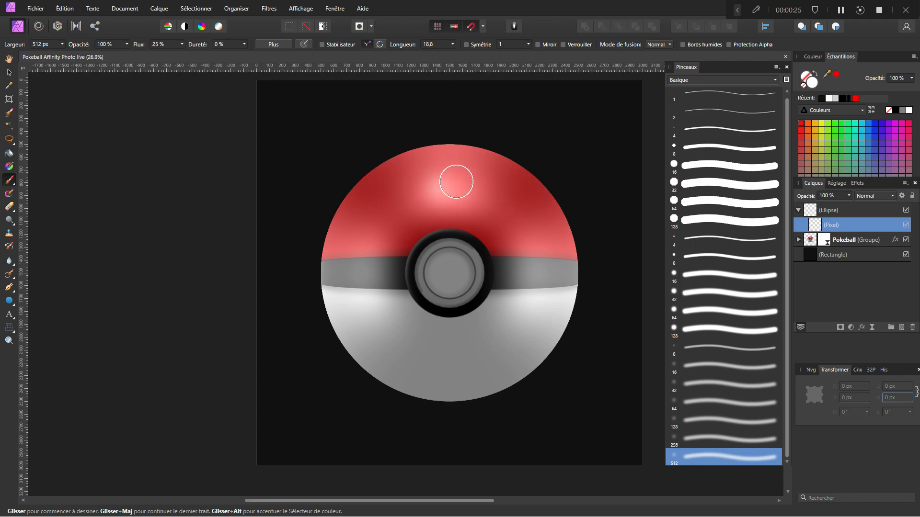
- Paint soft white highlights at the top centre of the red half and at both outer ends of the grey band
{"action": "left_click_drag", "start_coordinate": [446, 178], "coordinate": [449, 174]}
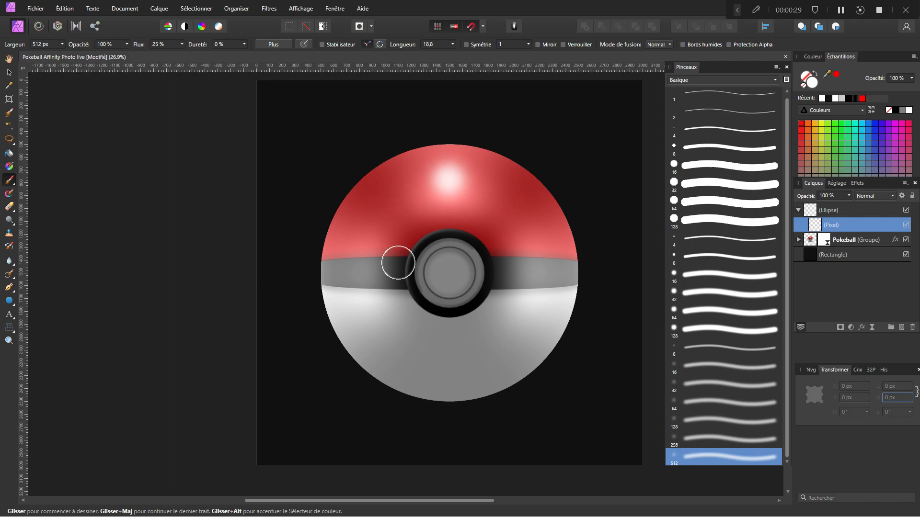
{"action": "mouse_move", "coordinate": [342, 257]}
{"action": "left_mouse_down"}
{"action": "mouse_move", "coordinate": [339, 304]}
{"action": "mouse_move", "coordinate": [342, 253]}
{"action": "mouse_move", "coordinate": [337, 281]}
{"action": "left_mouse_up"}
{"action": "mouse_move", "coordinate": [550, 240]}
{"action": "left_mouse_down"}
{"action": "mouse_move", "coordinate": [556, 298]}
{"action": "mouse_move", "coordinate": [561, 258]}
{"action": "left_mouse_up"}
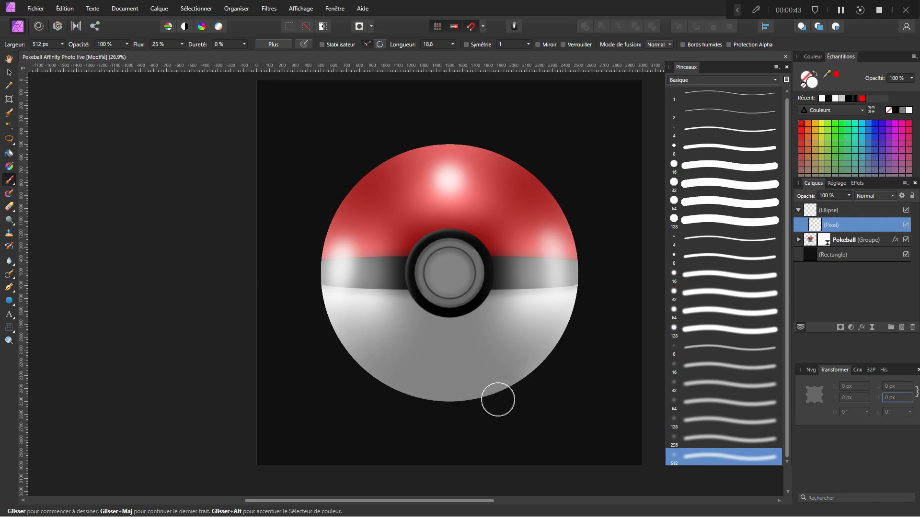
- Save the document and shade the ball's lower and lower-right edge in black with an 800 px brush
{"action": "left_click", "coordinate": [896, 111]}
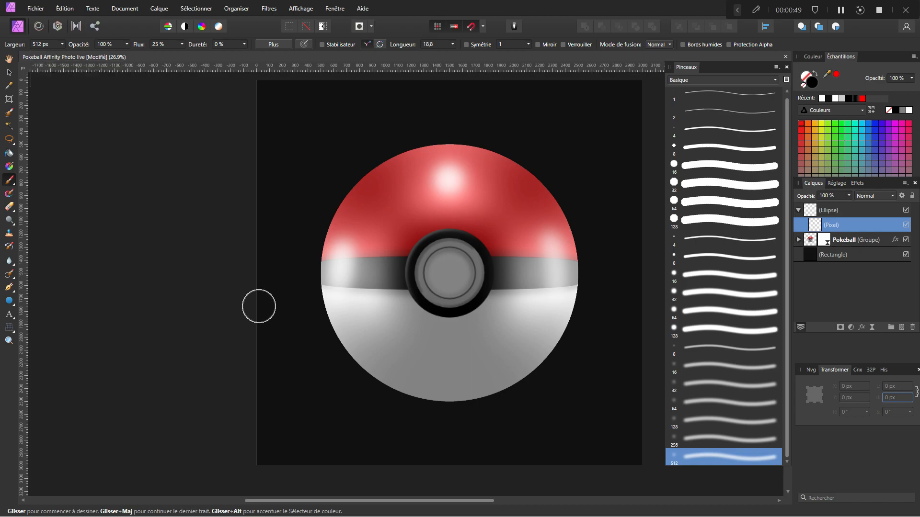
{"action": "key", "text": "ctrl+s"}
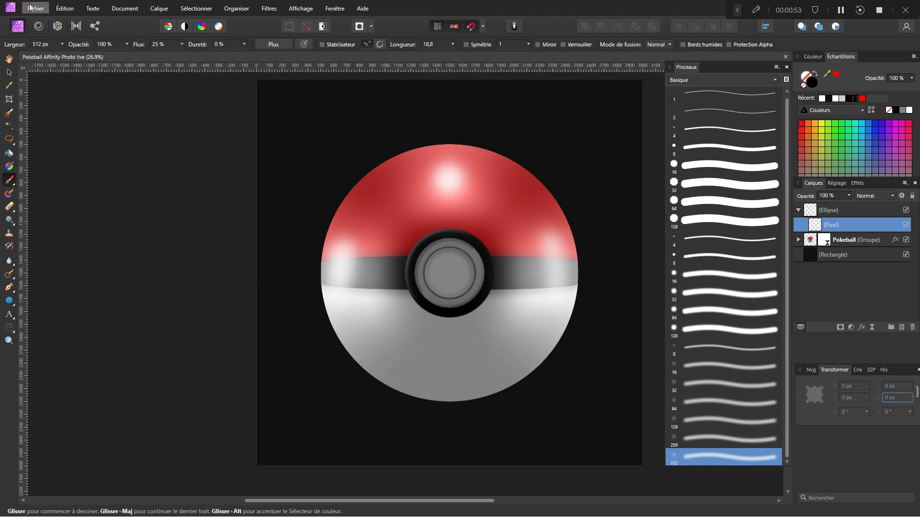
{"action": "left_click", "coordinate": [54, 45]}
{"action": "type", "text": "800"}
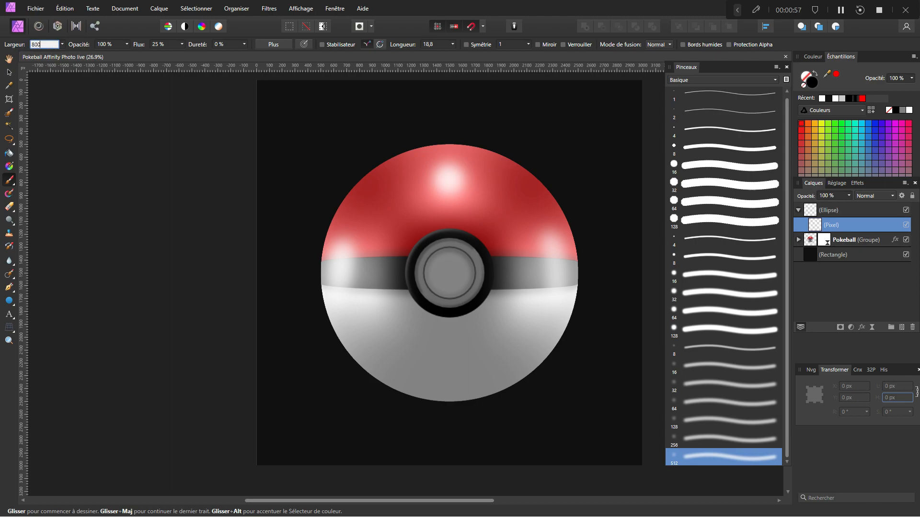
{"action": "key", "text": "Tab"}
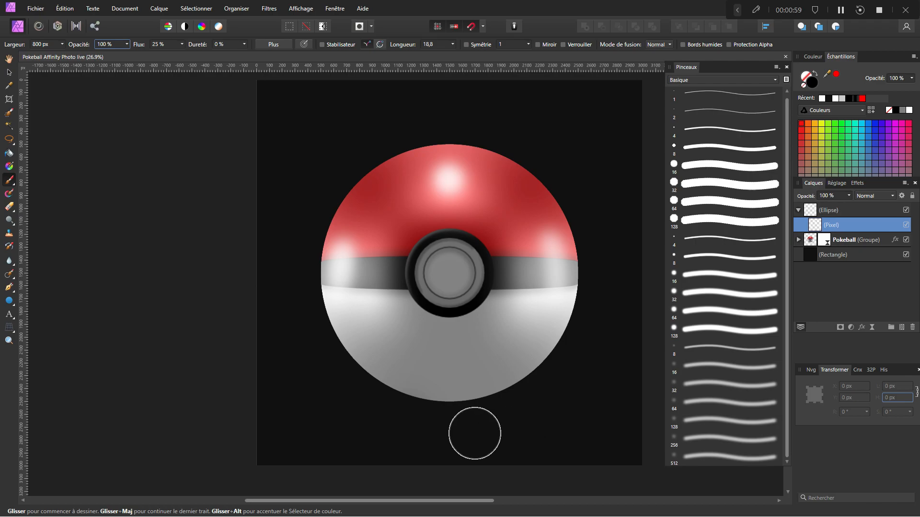
{"action": "mouse_move", "coordinate": [422, 426]}
{"action": "left_mouse_down"}
{"action": "mouse_move", "coordinate": [502, 419]}
{"action": "mouse_move", "coordinate": [578, 369]}
{"action": "left_mouse_up"}
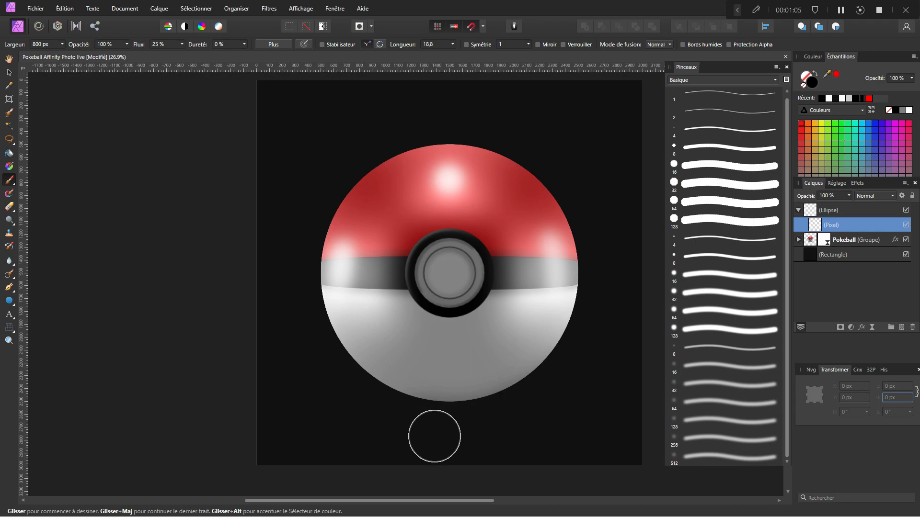
{"action": "mouse_move", "coordinate": [410, 417]}
{"action": "left_mouse_down"}
{"action": "mouse_move", "coordinate": [472, 415]}
{"action": "mouse_move", "coordinate": [536, 385]}
{"action": "mouse_move", "coordinate": [586, 313]}
{"action": "mouse_move", "coordinate": [581, 318]}
{"action": "left_mouse_up"}
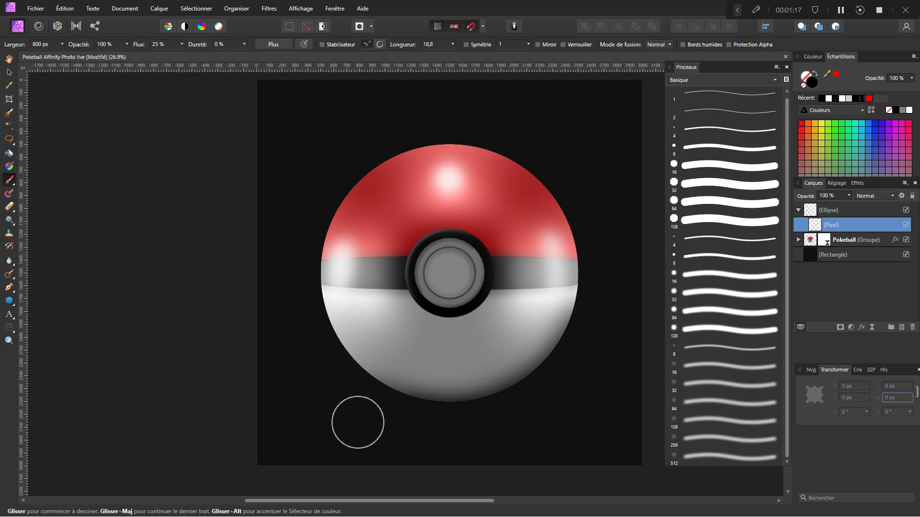
- Reselect the pixel layer inside the top ellipse and paint a soft white highlight on the central button
{"action": "left_click", "coordinate": [798, 210]}
{"action": "left_click", "coordinate": [869, 212]}
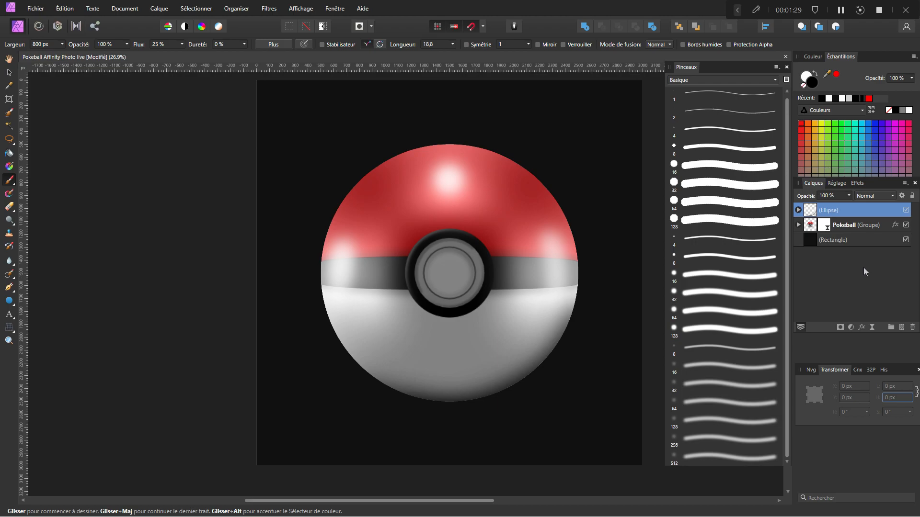
{"action": "left_click", "coordinate": [798, 210]}
{"action": "left_click", "coordinate": [846, 226]}
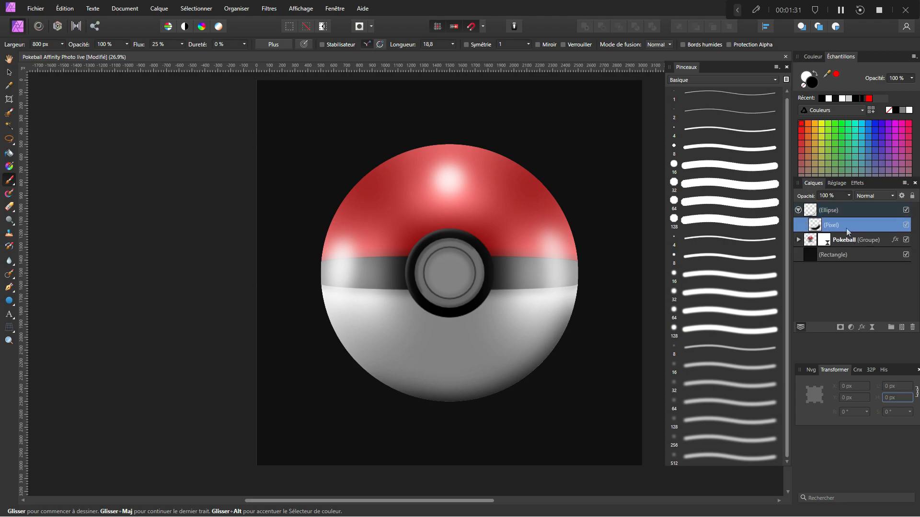
{"action": "left_click", "coordinate": [808, 79]}
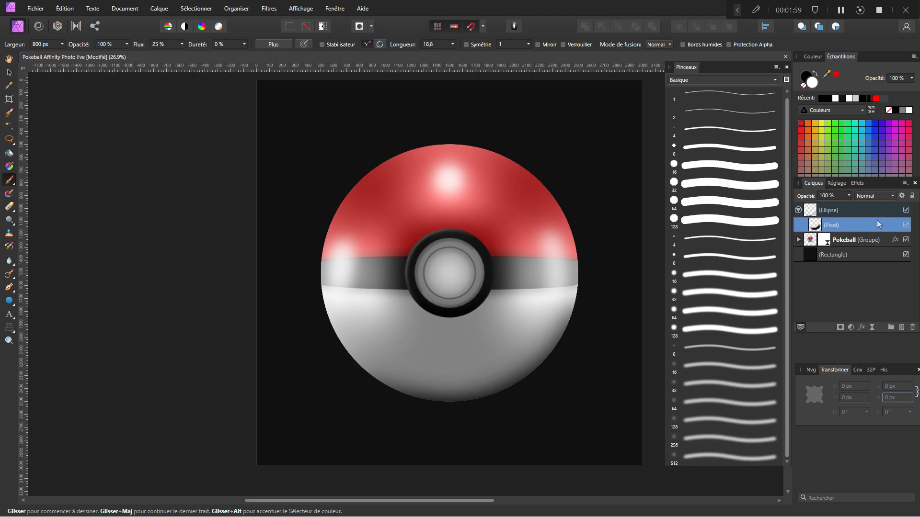
- Set the blend mode of the painted highlight and shadow pixel layer to Incrustation
{"action": "left_click", "coordinate": [870, 197]}
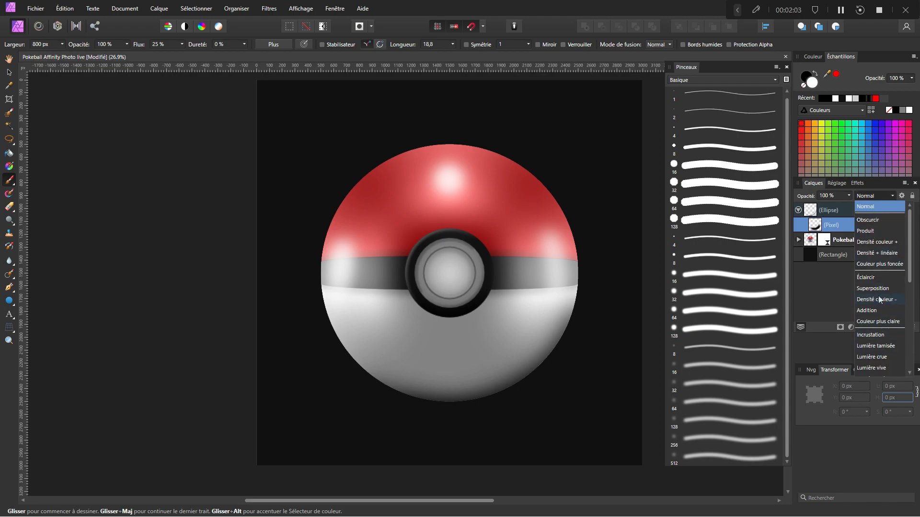
{"action": "left_click", "coordinate": [879, 335]}
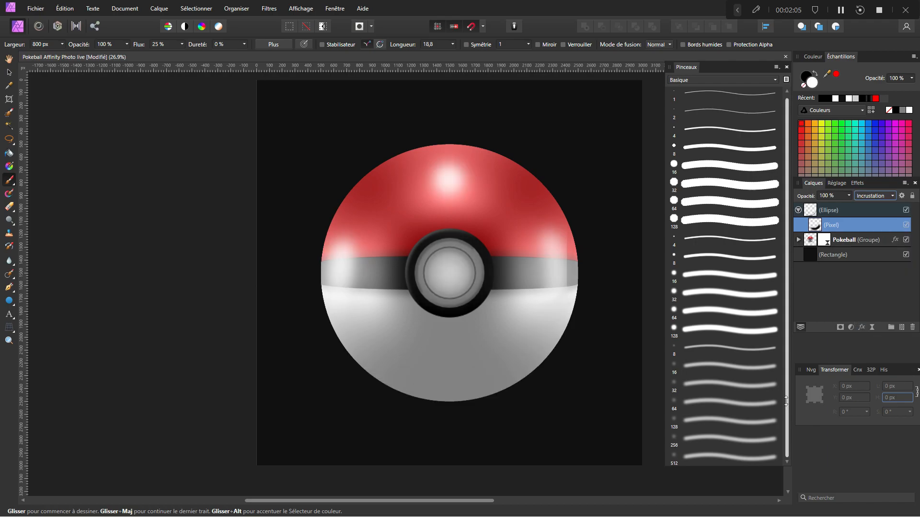
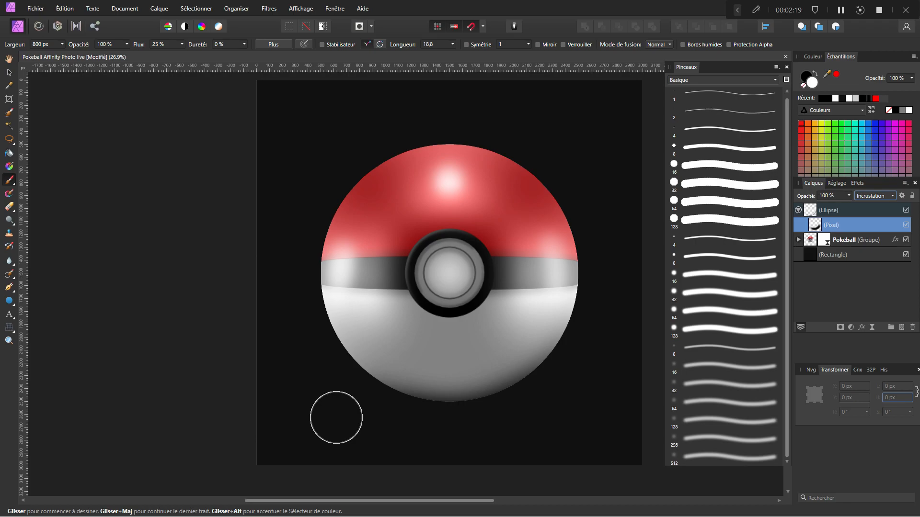
{"action": "scroll", "coordinate": [335, 416], "scroll_direction": "down", "scroll_amount": 1}
{"action": "left_click_drag", "start_coordinate": [382, 416], "coordinate": [361, 399]}
{"action": "scroll", "coordinate": [368, 404], "scroll_direction": "up", "scroll_amount": 1}
{"action": "left_click_drag", "start_coordinate": [437, 393], "coordinate": [437, 408]}
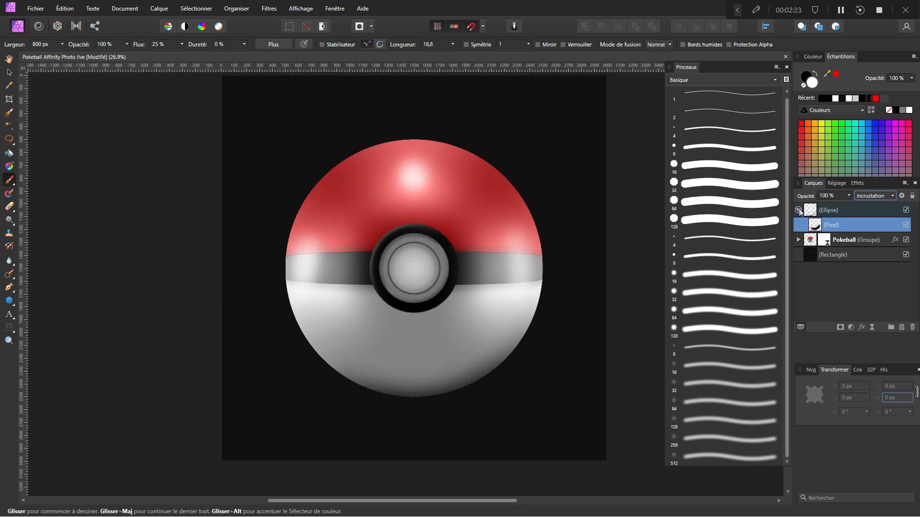
- Add an empty pixel layer and move it out of the ellipse to the top of the layer stack
{"action": "left_click", "coordinate": [799, 210]}
{"action": "left_click", "coordinate": [798, 225]}
{"action": "left_click", "coordinate": [798, 225]}
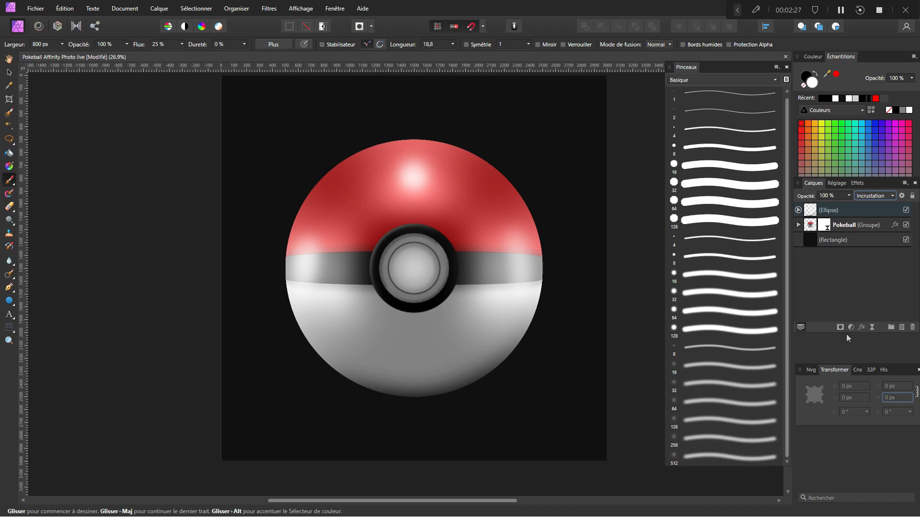
{"action": "left_click", "coordinate": [901, 328]}
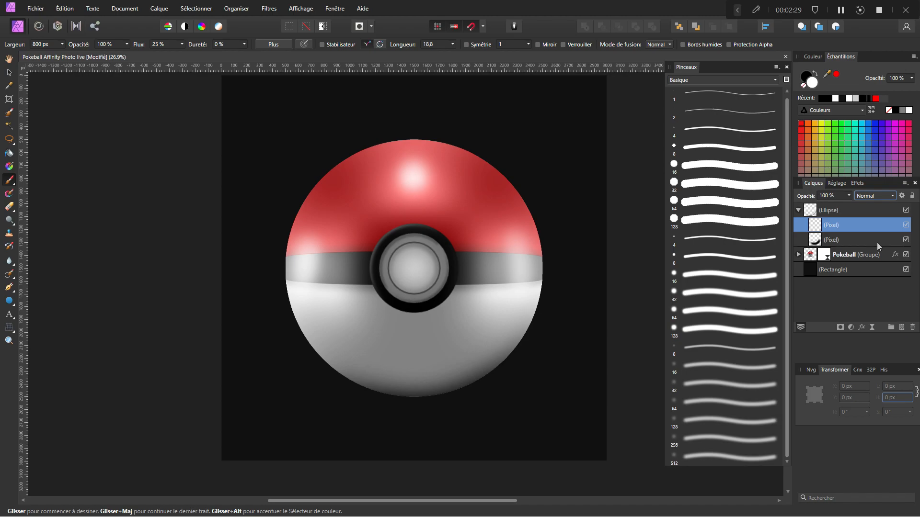
{"action": "left_click_drag", "start_coordinate": [857, 224], "coordinate": [860, 200]}
- Apply a live Sphérique filter to the empty top pixel layer with 100 % intensity and a 1000 px radius
{"action": "left_click", "coordinate": [872, 326]}
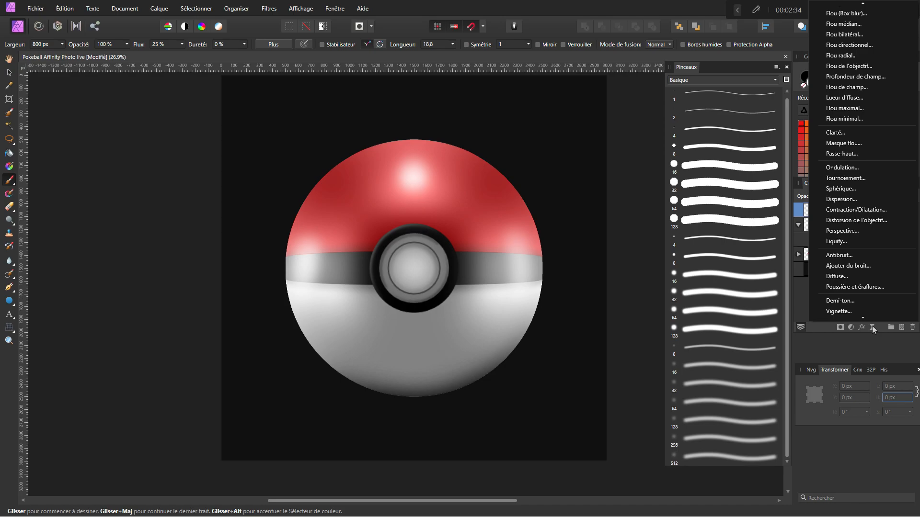
{"action": "left_click", "coordinate": [853, 190]}
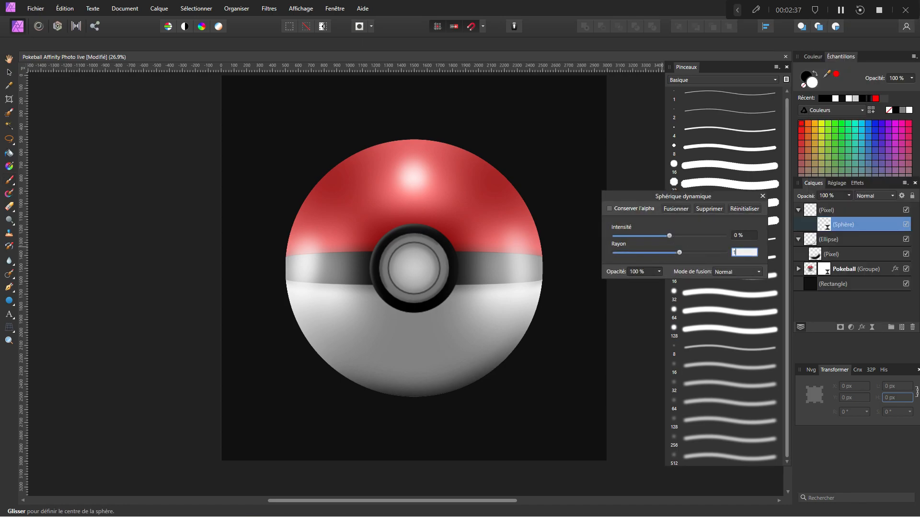
{"action": "left_click", "coordinate": [747, 236]}
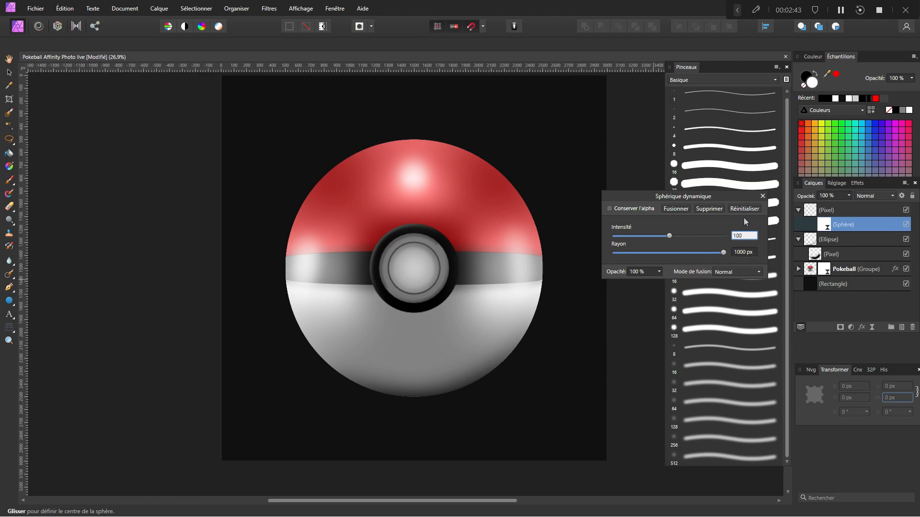
{"action": "left_click", "coordinate": [763, 196]}
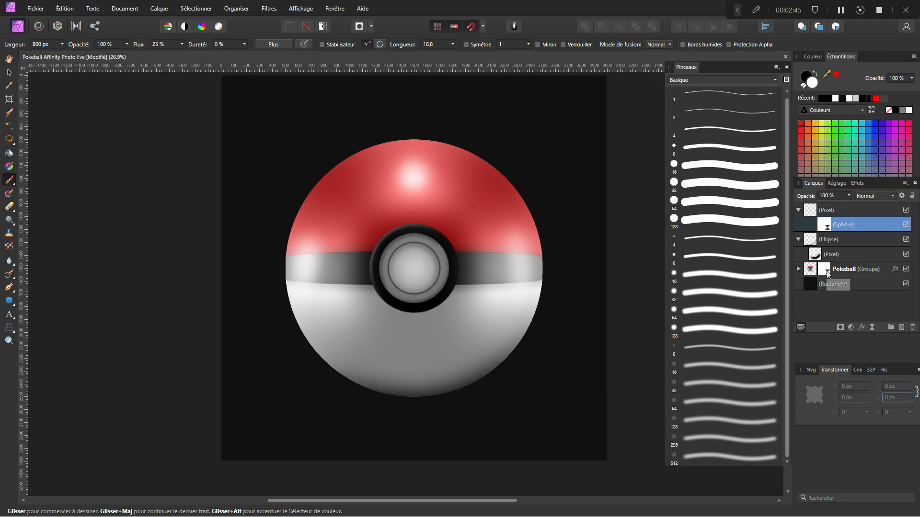
- Copy the Pokeball group's Sphère filter and target the Sphère filter of the top pixel layer
{"action": "left_click_drag", "start_coordinate": [827, 274], "coordinate": [827, 276]}
{"action": "right_click", "coordinate": [828, 287]}
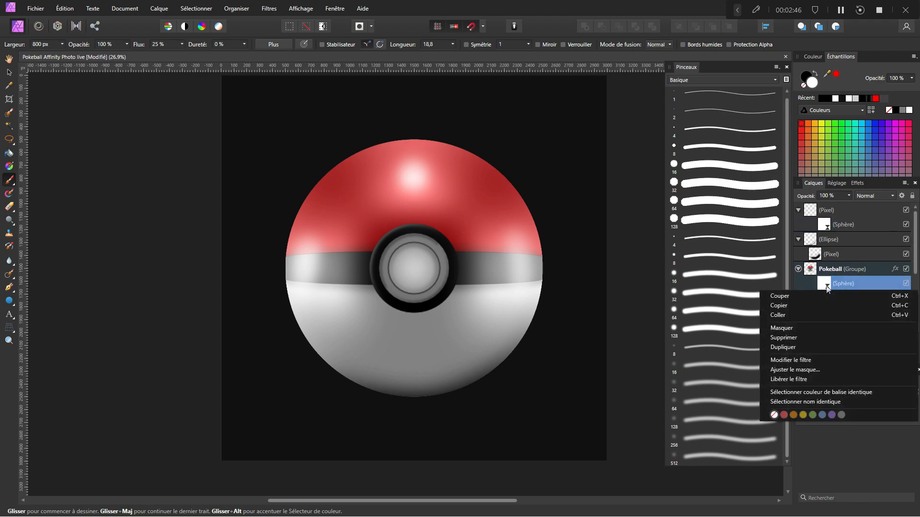
{"action": "left_click", "coordinate": [779, 306]}
{"action": "left_click", "coordinate": [824, 224]}
{"action": "right_click", "coordinate": [825, 225]}
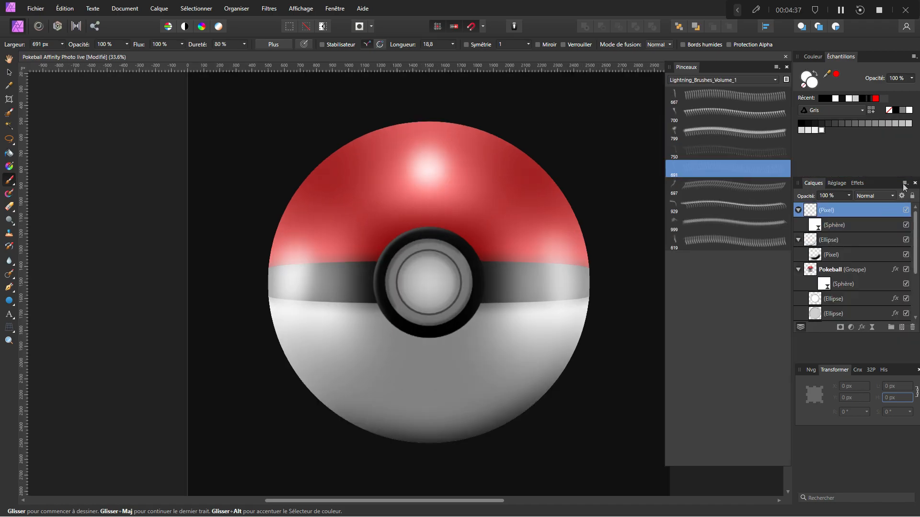
- Try a lightning brush stroke at the ball's right edge and compare the Sphère filters on the Pokeball group and top pixel layer
{"action": "left_click_drag", "start_coordinate": [583, 330], "coordinate": [600, 382]}
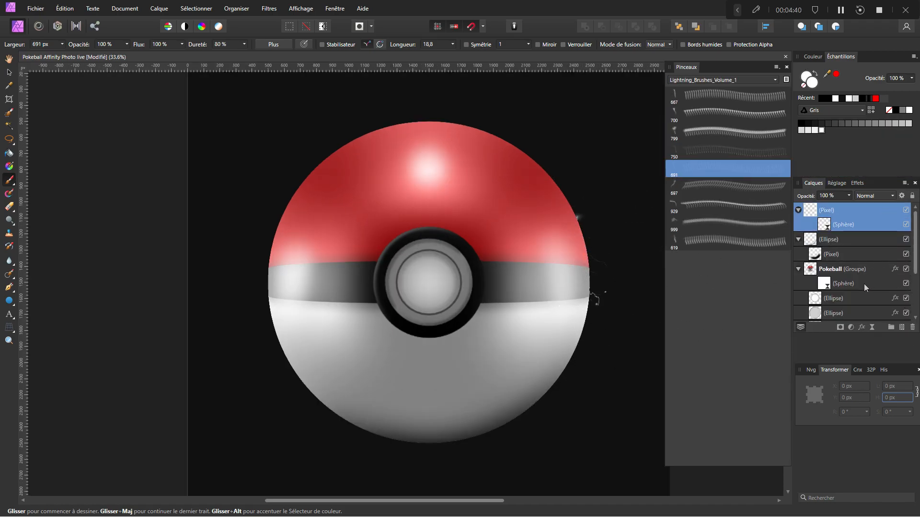
{"action": "left_click", "coordinate": [852, 283]}
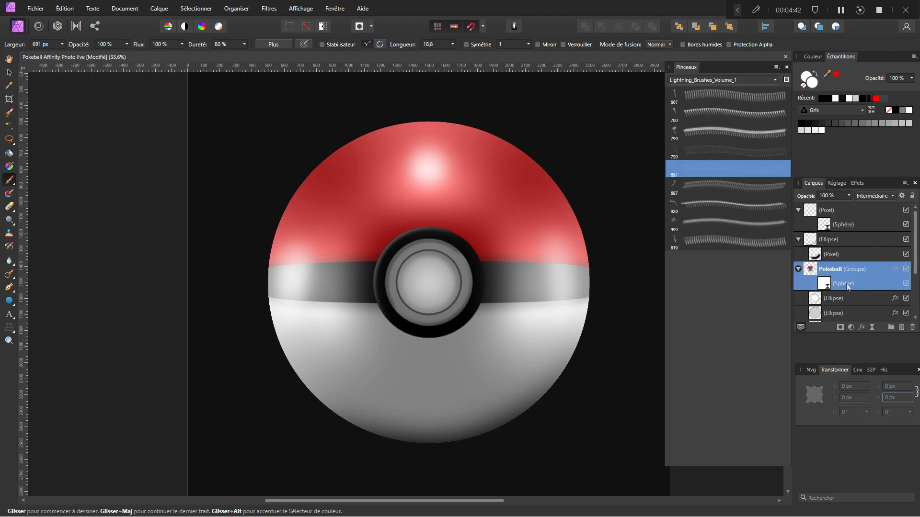
{"action": "right_click", "coordinate": [846, 284]}
{"action": "left_click", "coordinate": [838, 287]}
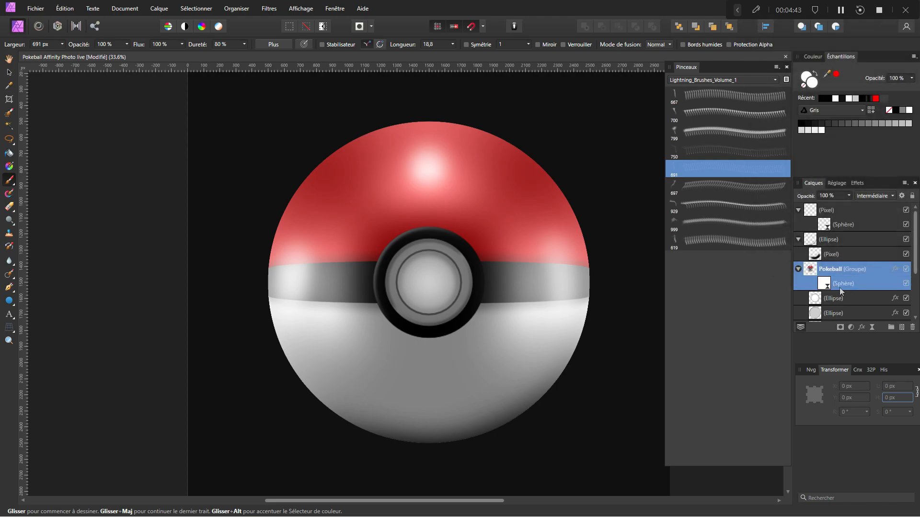
{"action": "left_click", "coordinate": [843, 223]}
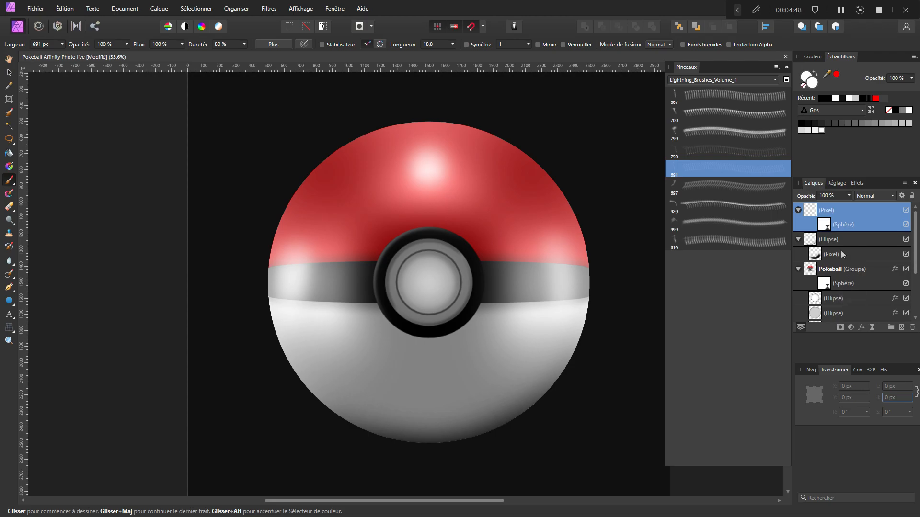
{"action": "left_click", "coordinate": [826, 228]}
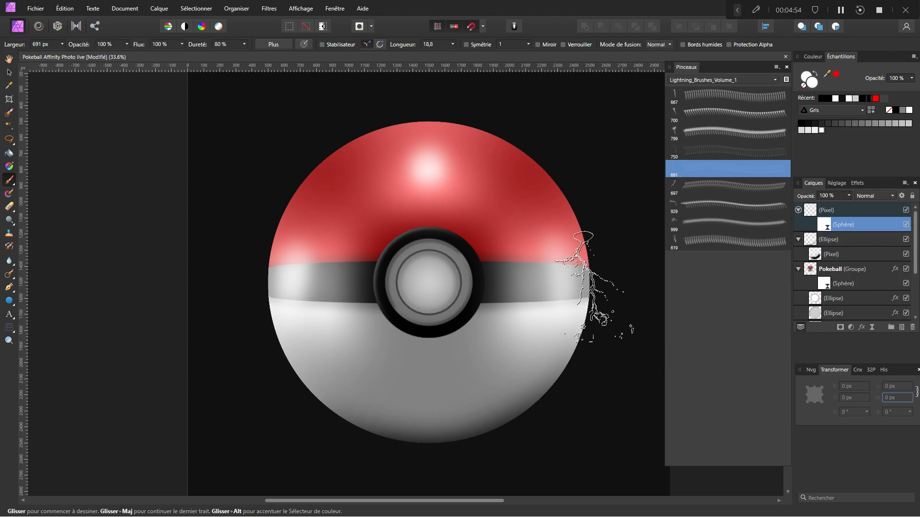
- Select the top pixel layer and paint a white lightning bolt across the ball's right edge with the 929 px lightning brush
{"action": "left_click", "coordinate": [821, 213]}
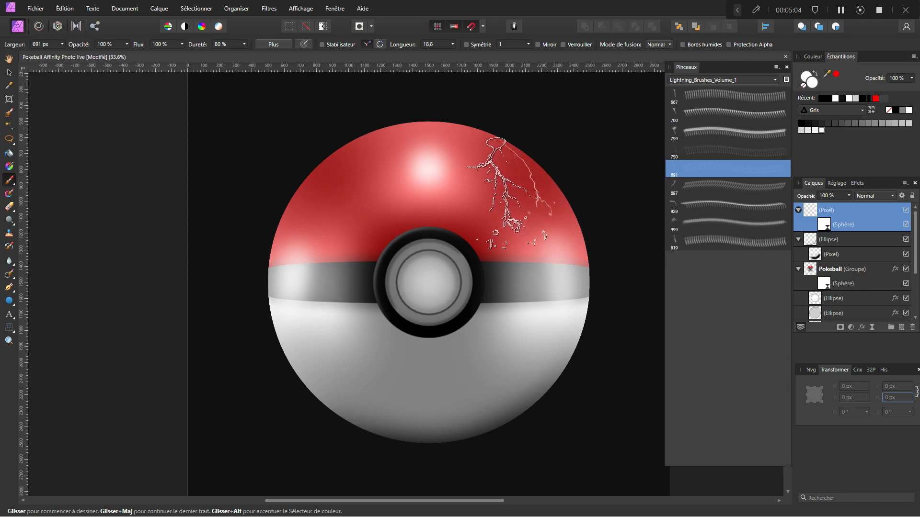
{"action": "left_click", "coordinate": [531, 197]}
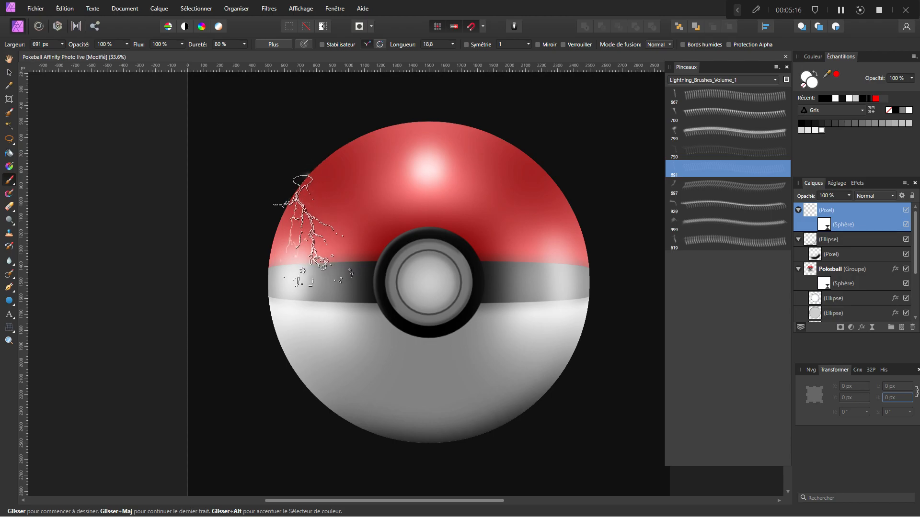
{"action": "left_click", "coordinate": [702, 183]}
{"action": "left_click", "coordinate": [693, 205]}
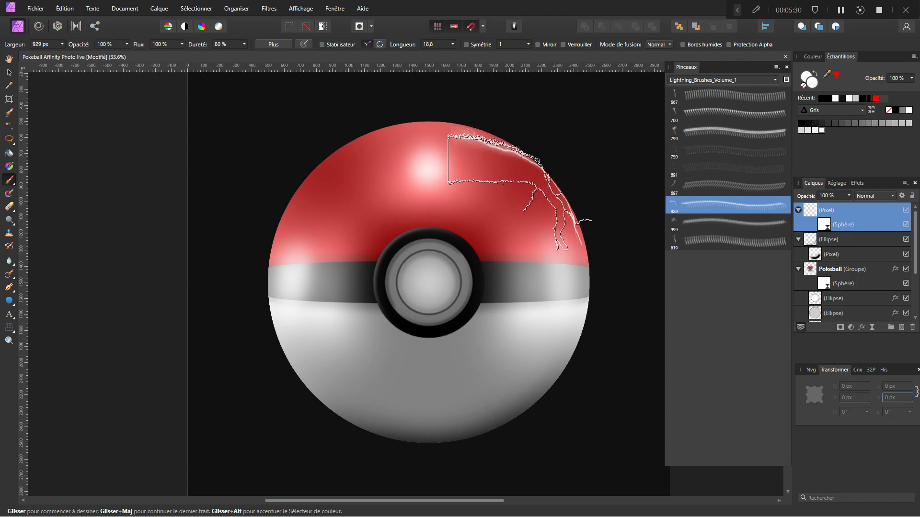
{"action": "left_click", "coordinate": [520, 191]}
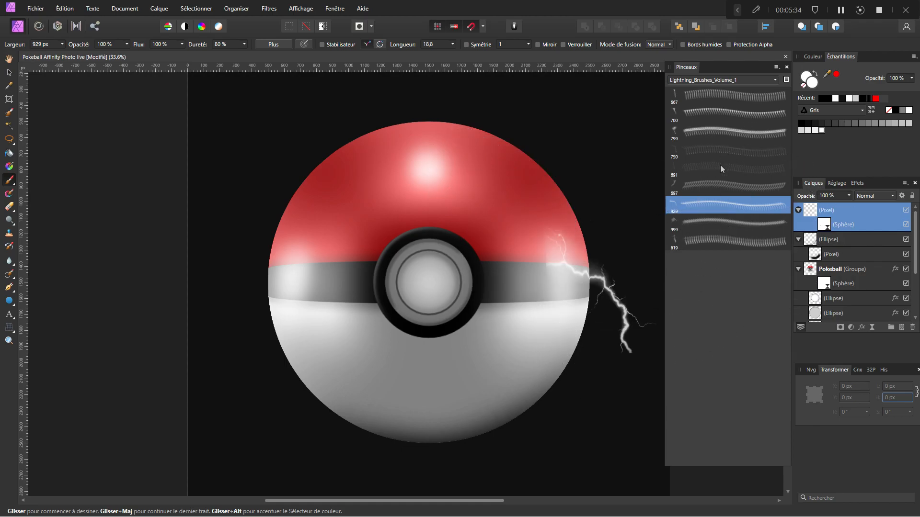
- Paint white lightning bolts at the ball's upper-left, lower-right and upper-right edges with the 999, 697 and 799 px lightning brushes
{"action": "left_click", "coordinate": [714, 222]}
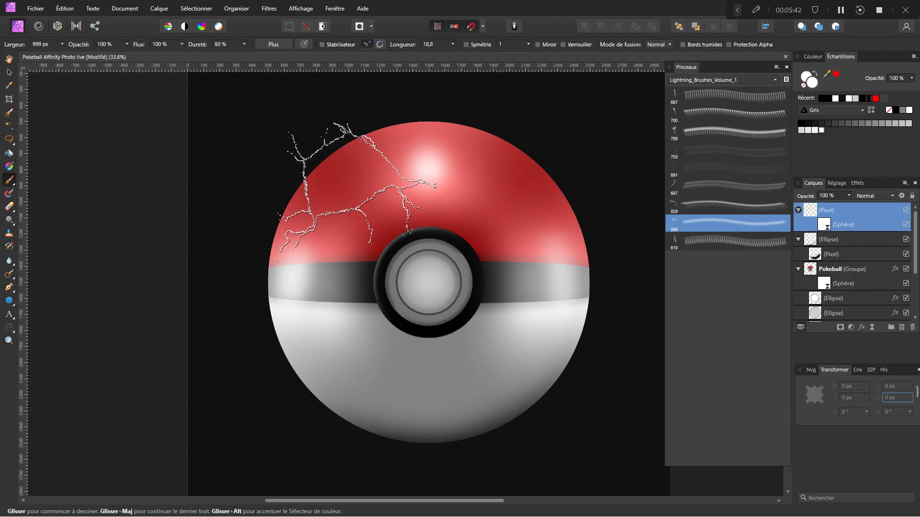
{"action": "left_click", "coordinate": [716, 186]}
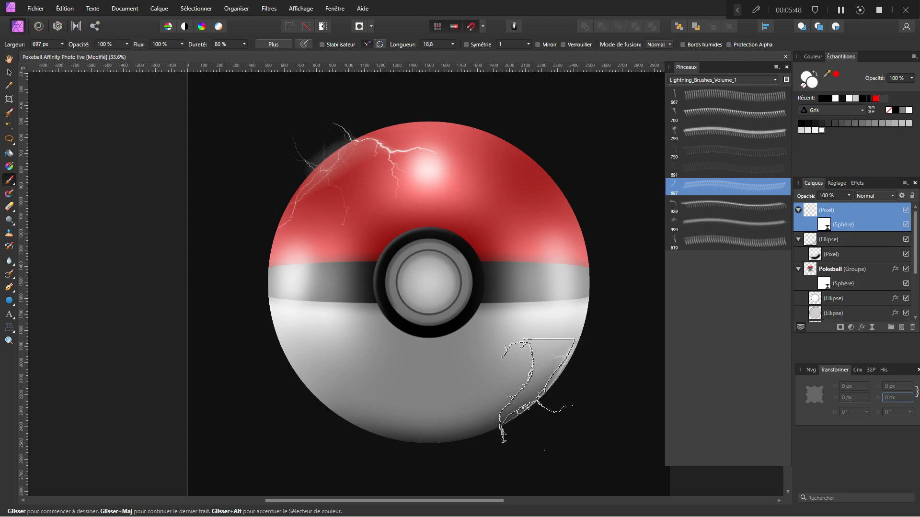
{"action": "left_click", "coordinate": [518, 394]}
{"action": "left_click", "coordinate": [698, 136]}
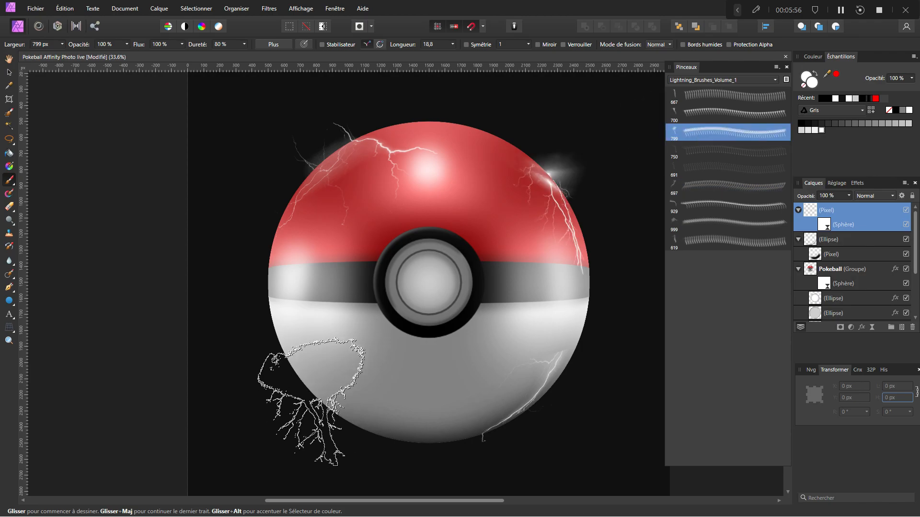
{"action": "left_click", "coordinate": [322, 376]}
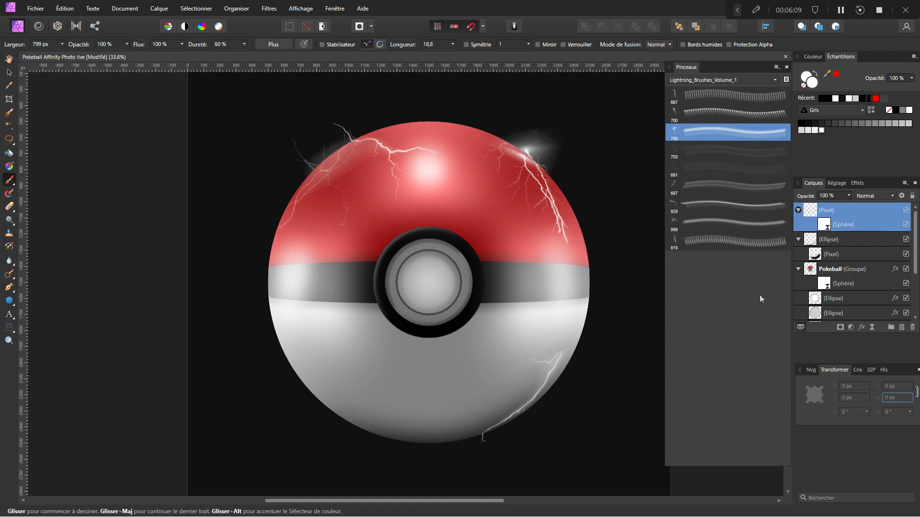
- Add a mask to the top pixel layer and fade the lightning outside the ball with the soft 512 px Basique brush in black
{"action": "left_click", "coordinate": [840, 327]}
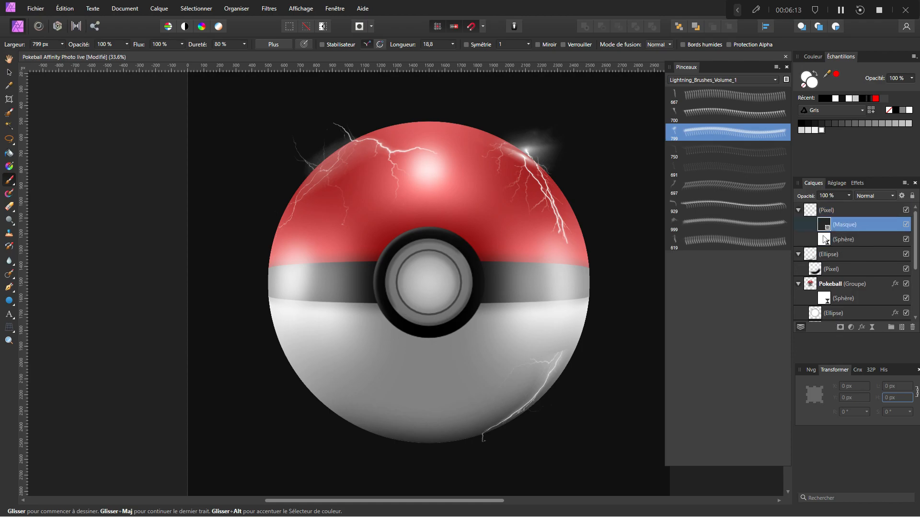
{"action": "left_click", "coordinate": [728, 81]}
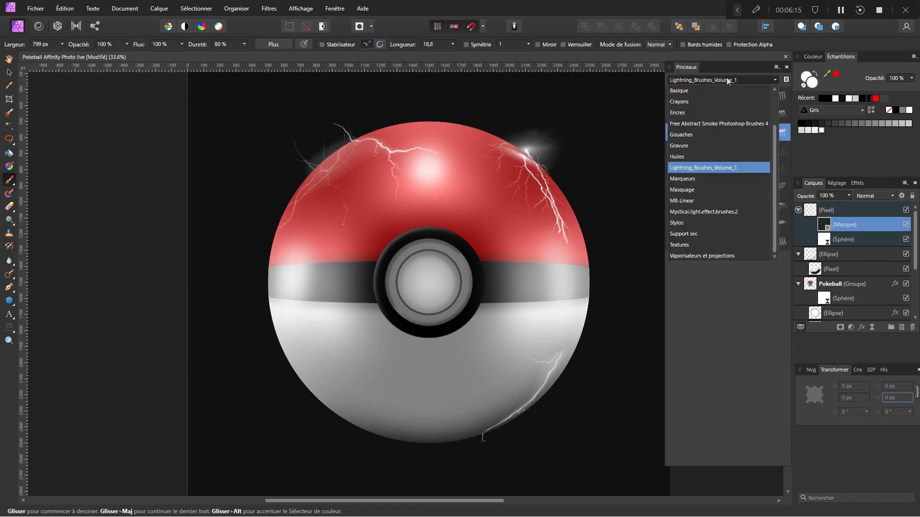
{"action": "left_click", "coordinate": [696, 92]}
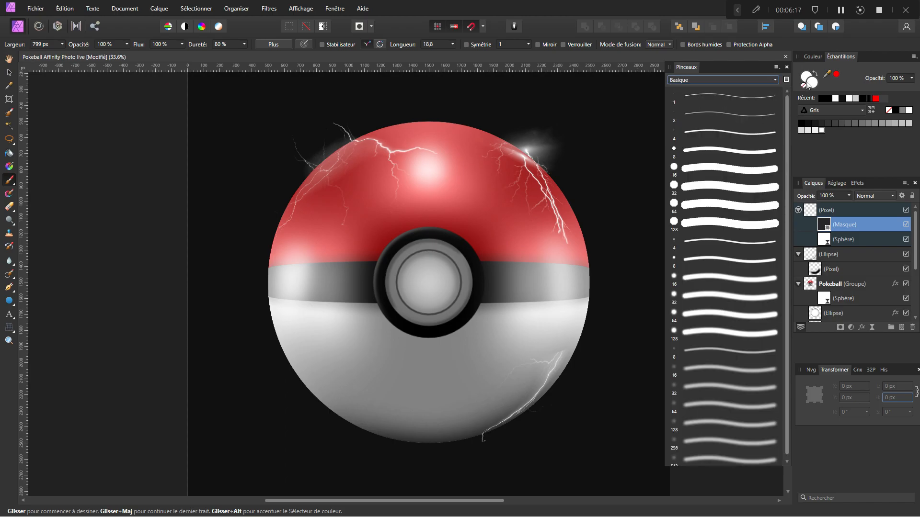
{"action": "scroll", "coordinate": [729, 381], "scroll_direction": "down", "scroll_amount": 1}
{"action": "left_click", "coordinate": [702, 454]}
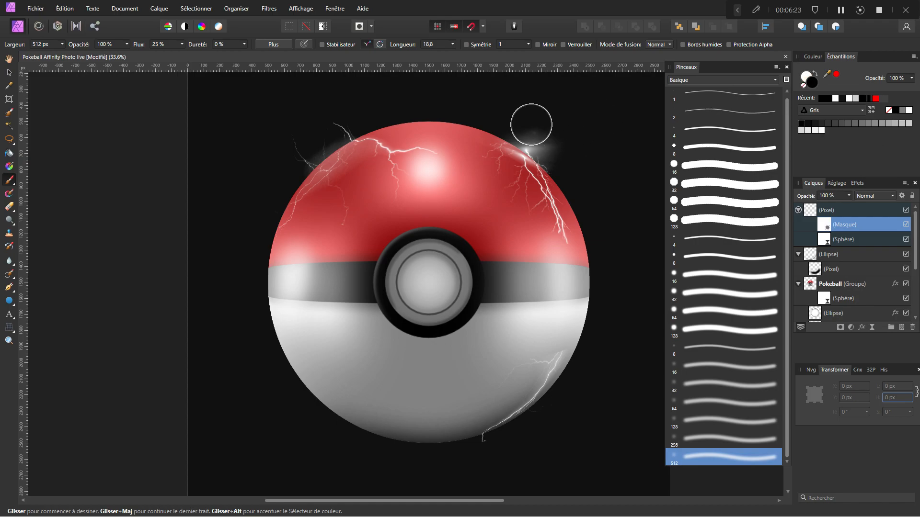
{"action": "mouse_move", "coordinate": [505, 113]}
{"action": "left_mouse_down"}
{"action": "mouse_move", "coordinate": [555, 157]}
{"action": "mouse_move", "coordinate": [534, 141]}
{"action": "mouse_move", "coordinate": [554, 148]}
{"action": "left_mouse_up"}
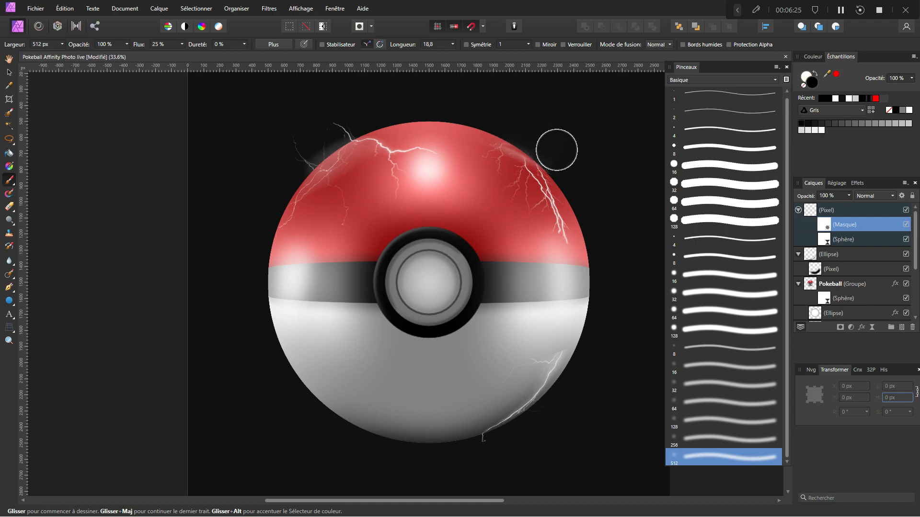
{"action": "mouse_move", "coordinate": [323, 117]}
{"action": "left_mouse_down"}
{"action": "mouse_move", "coordinate": [282, 136]}
{"action": "mouse_move", "coordinate": [277, 129]}
{"action": "left_mouse_up"}
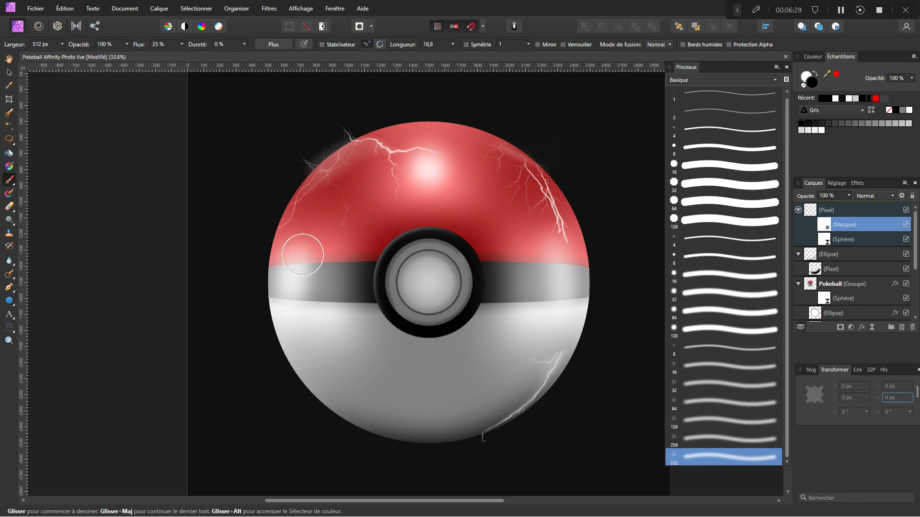
{"action": "mouse_move", "coordinate": [580, 380]}
{"action": "left_mouse_down"}
{"action": "mouse_move", "coordinate": [566, 347]}
{"action": "mouse_move", "coordinate": [582, 328]}
{"action": "mouse_move", "coordinate": [568, 340]}
{"action": "mouse_move", "coordinate": [546, 326]}
{"action": "mouse_move", "coordinate": [532, 344]}
{"action": "left_mouse_up"}
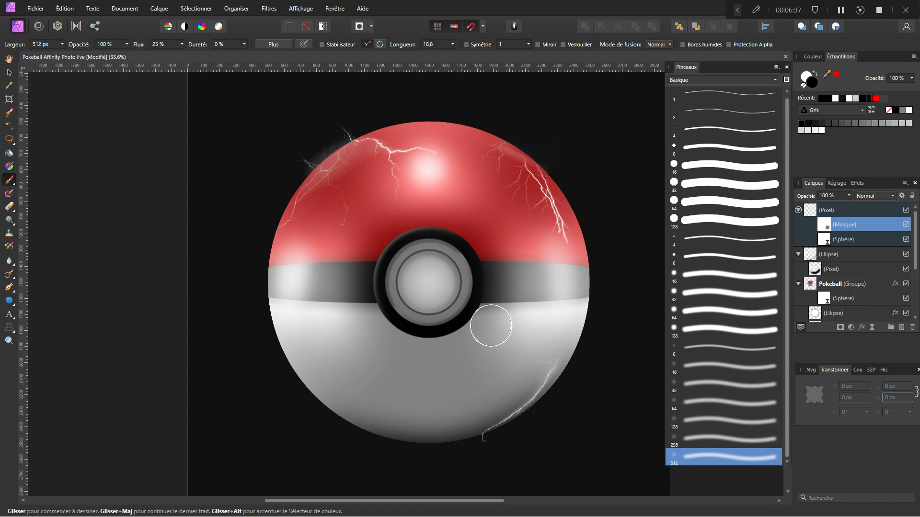
- Add a white outer glow (Lueur externe) to the Pokeball group with a 36 px radius and 50 % intensity
{"action": "scroll", "coordinate": [858, 310], "scroll_direction": "down", "scroll_amount": 5}
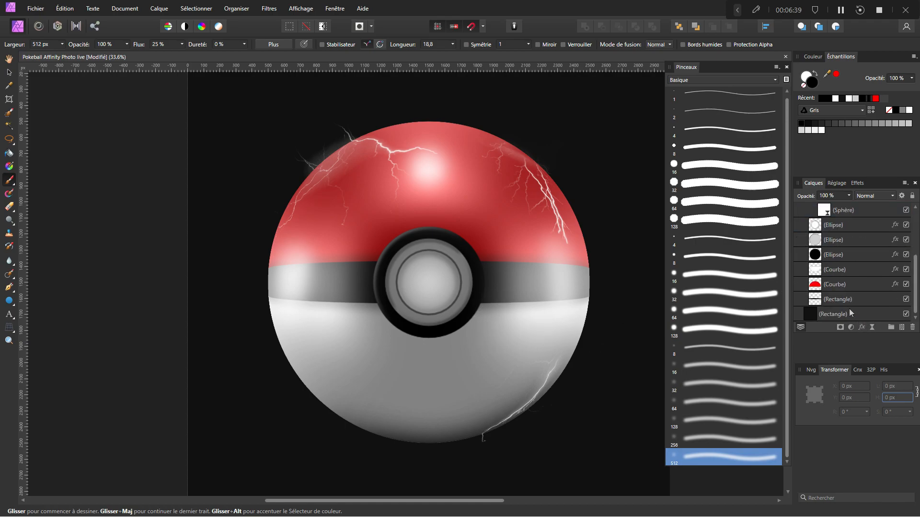
{"action": "scroll", "coordinate": [855, 308], "scroll_direction": "up", "scroll_amount": 2}
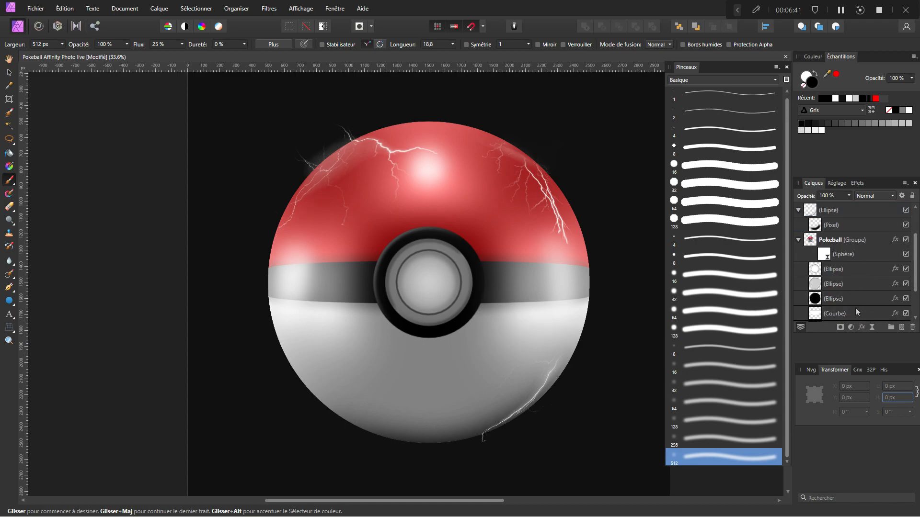
{"action": "left_click", "coordinate": [840, 244]}
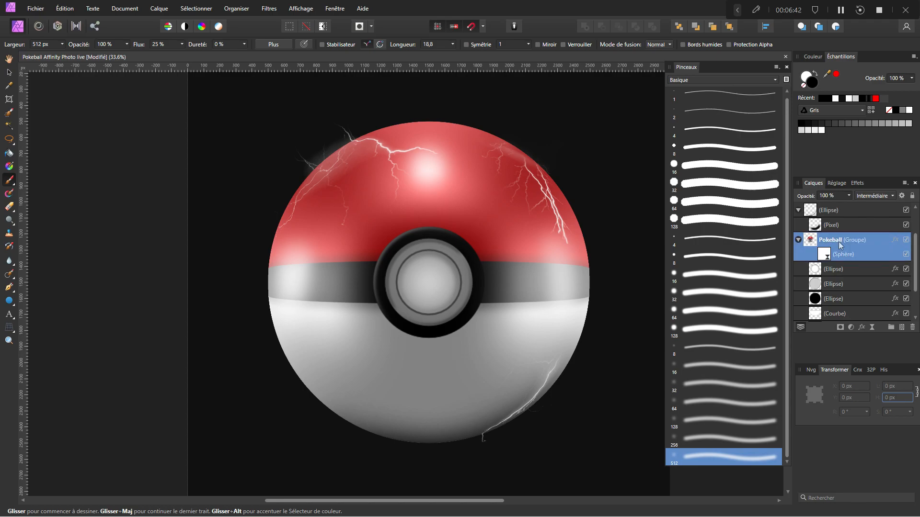
{"action": "left_click", "coordinate": [798, 240]}
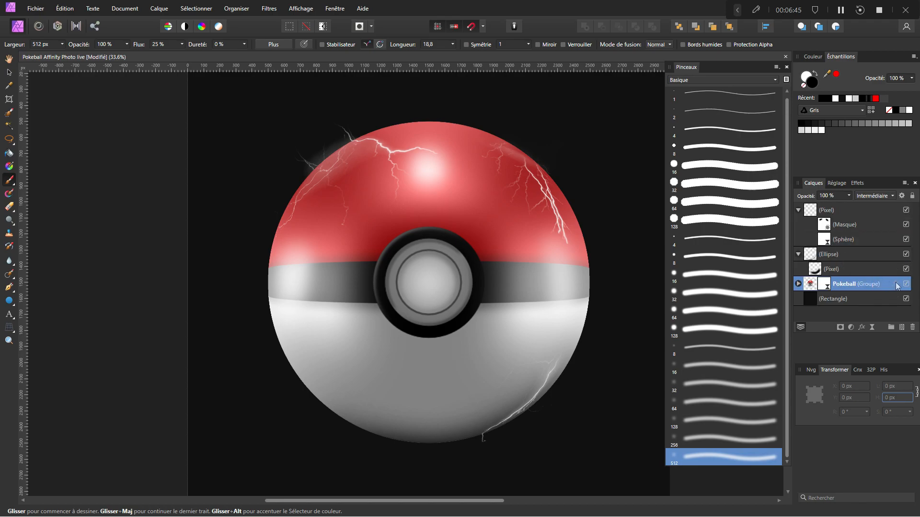
{"action": "left_click", "coordinate": [896, 285]}
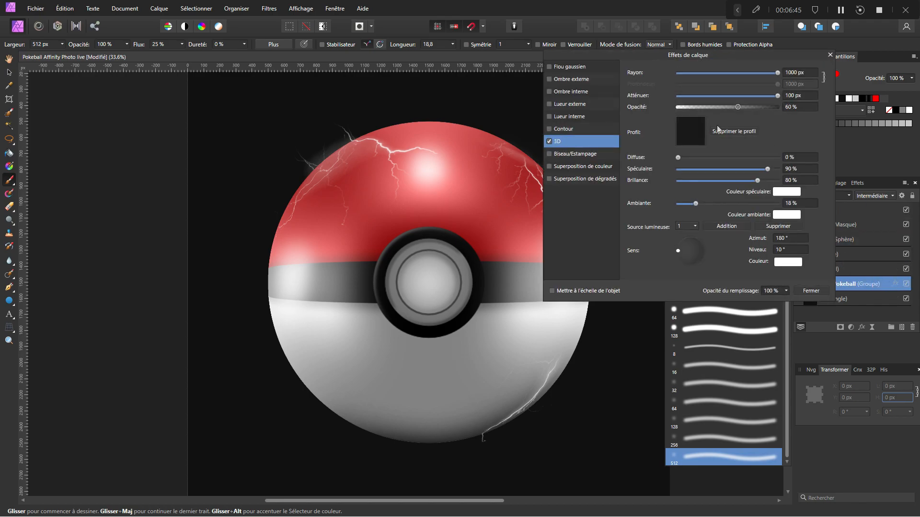
{"action": "left_click", "coordinate": [550, 104]}
{"action": "left_click_drag", "start_coordinate": [682, 98], "coordinate": [774, 99]}
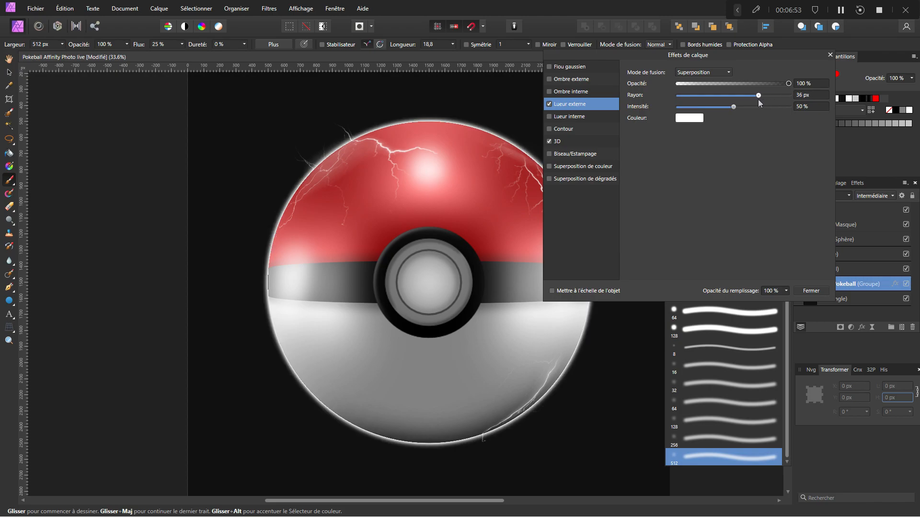
{"action": "left_click", "coordinate": [825, 291]}
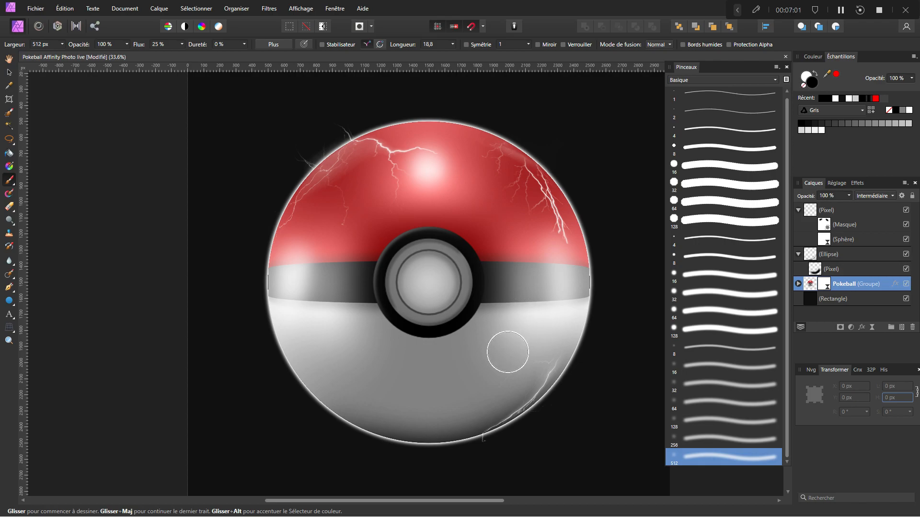
{"action": "scroll", "coordinate": [499, 353], "scroll_direction": "down", "scroll_amount": 2}
{"action": "left_click_drag", "start_coordinate": [522, 347], "coordinate": [528, 331]}
{"action": "scroll", "coordinate": [526, 338], "scroll_direction": "up", "scroll_amount": 1}
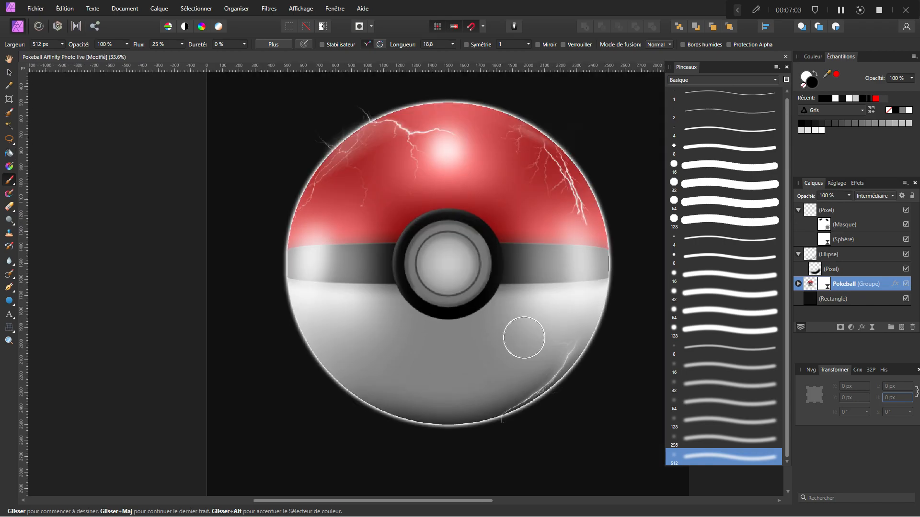
{"action": "scroll", "coordinate": [524, 342], "scroll_direction": "down", "scroll_amount": 1}
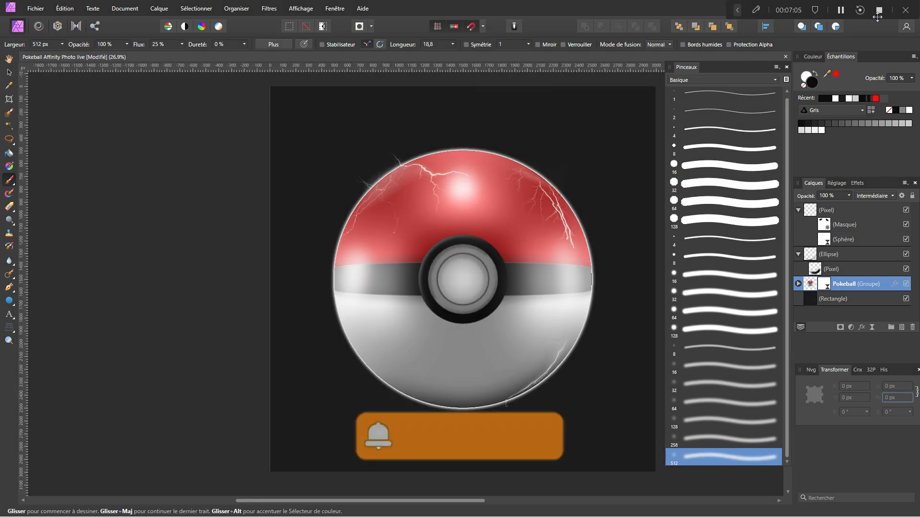